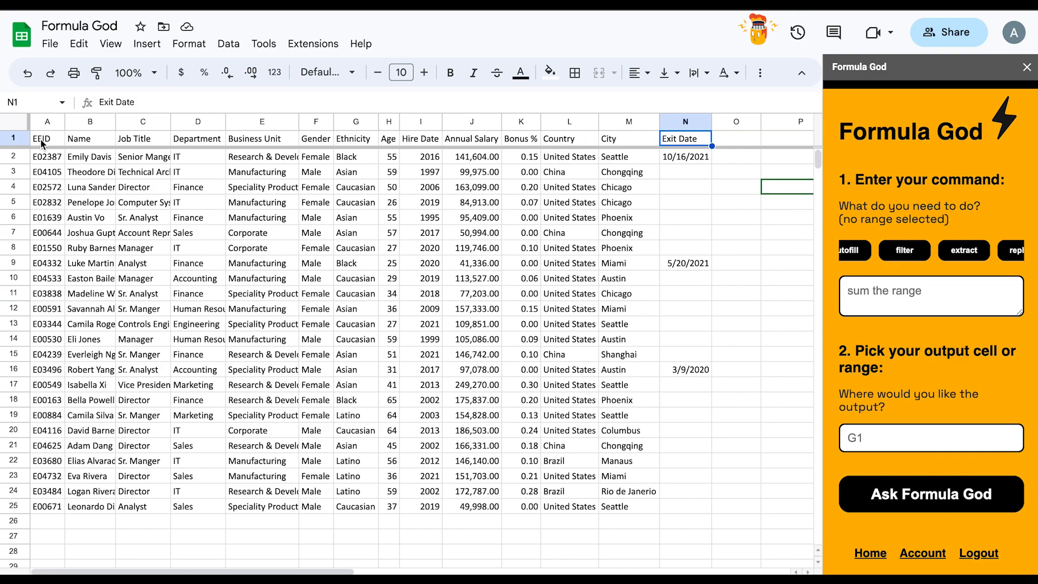
# Go through the column headers in row 1, starting with EEID, Name, Job Title and Department.
pyautogui.click(40, 140)
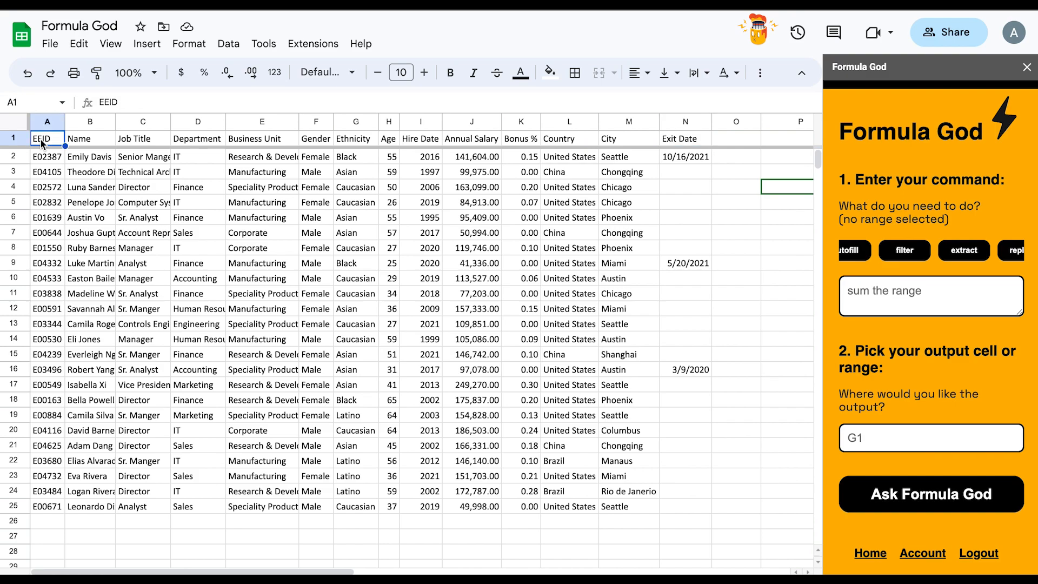
pyautogui.click(83, 139)
pyautogui.click(142, 141)
pyautogui.click(194, 140)
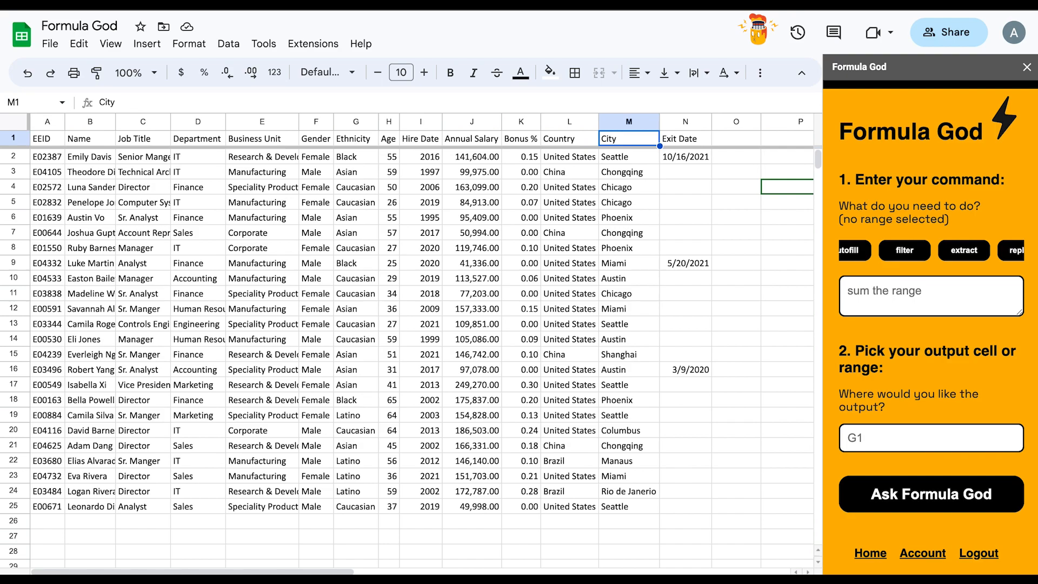
# Select columns A through M and examine the rows they cover beneath the employee data.
pyautogui.click(46, 121)
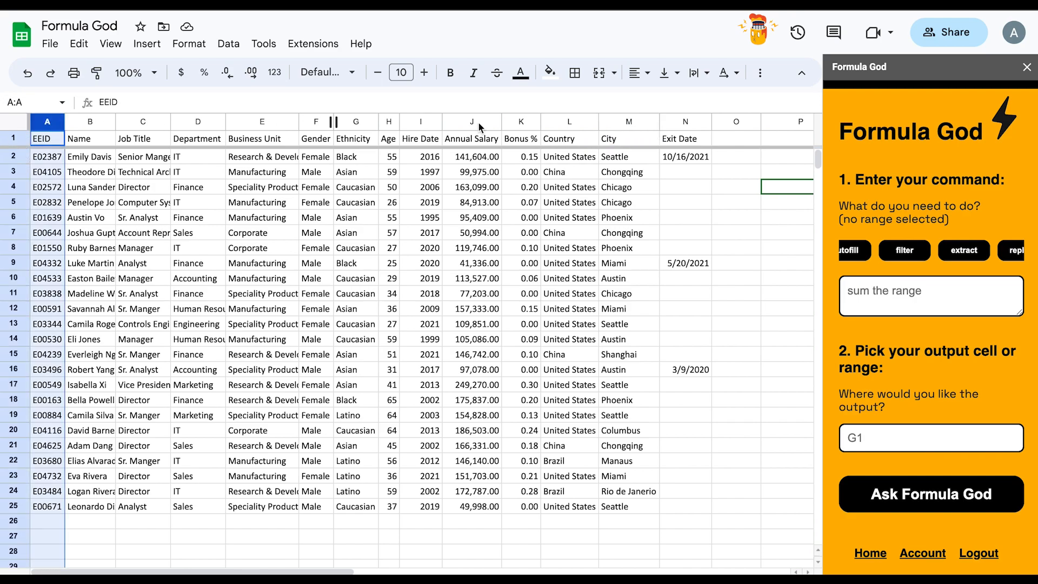
pyautogui.keyDown('shift'); pyautogui.click(632, 121); pyautogui.keyUp('shift')
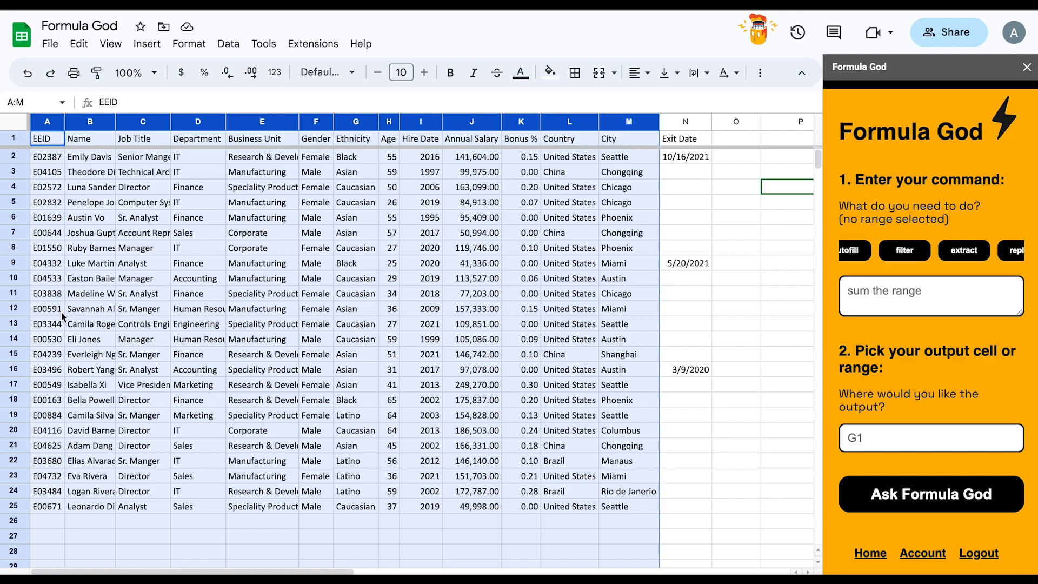
pyautogui.scroll(-6, 60, 471)
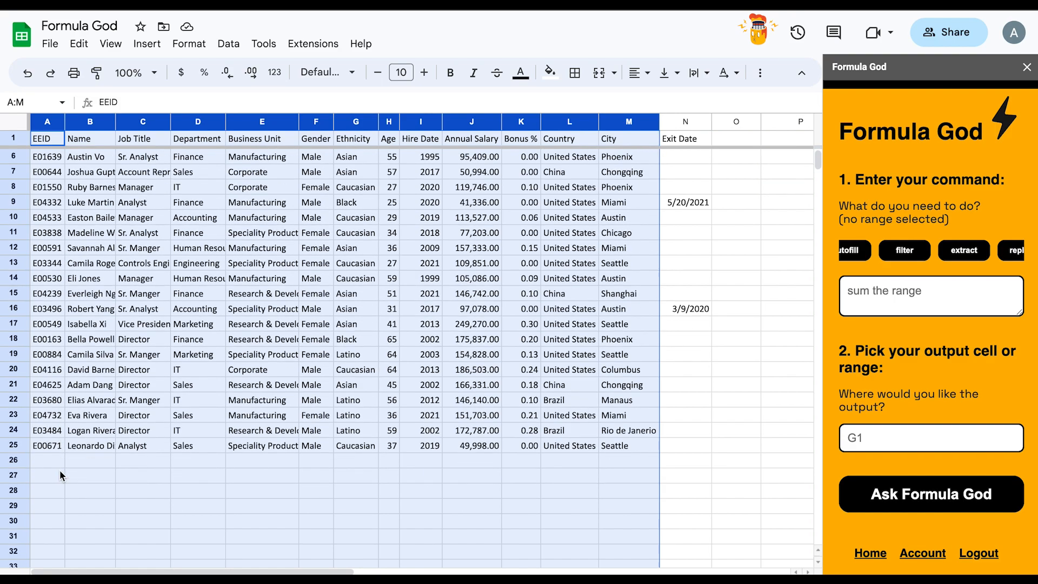
pyautogui.scroll(-20, 59, 475)
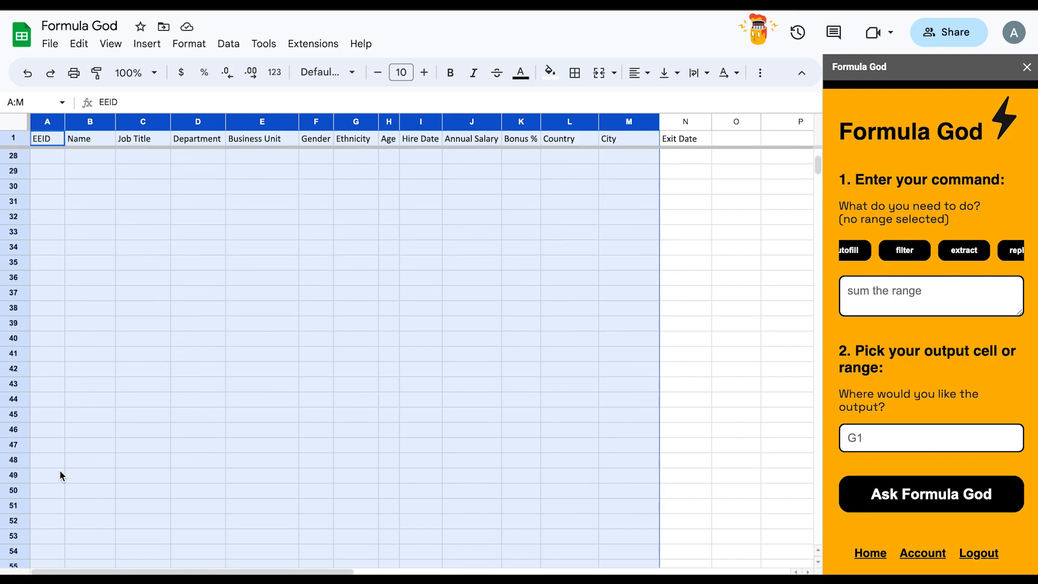
pyautogui.scroll(-20, 61, 470)
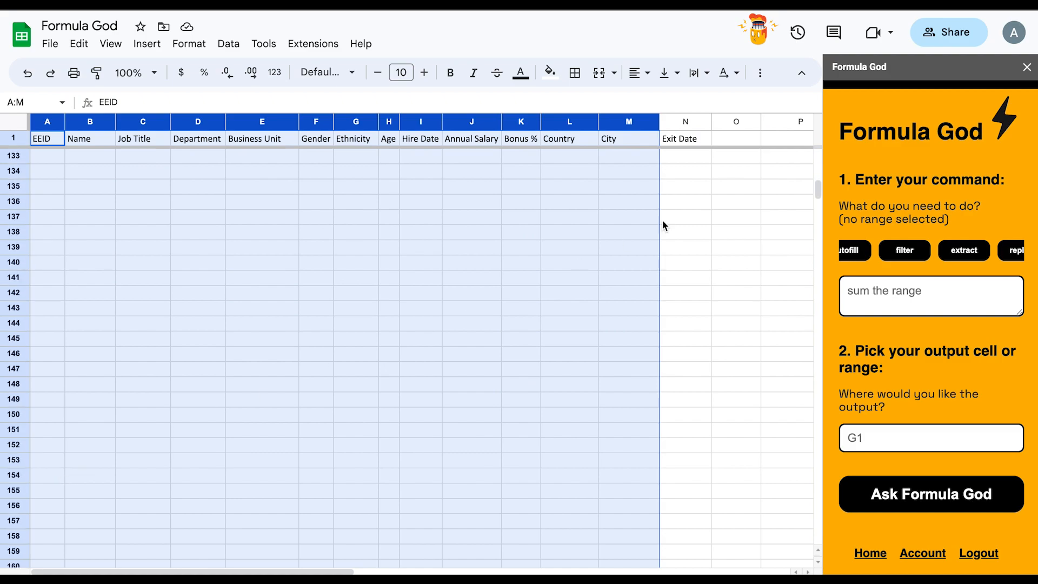
pyautogui.moveTo(817, 196); pyautogui.dragTo(801, 156)
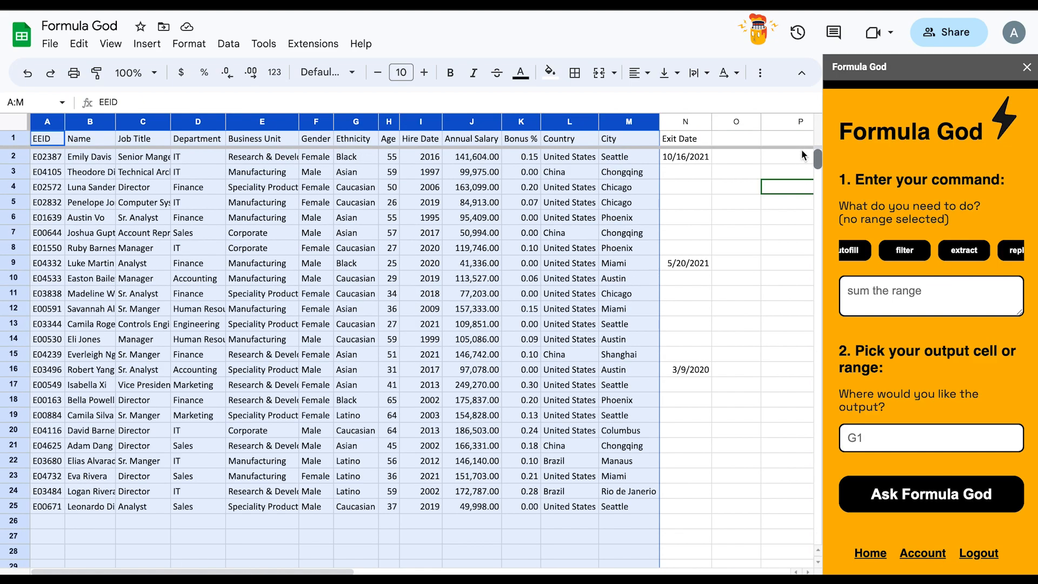
# Select only the filled employee table, range A1:N25, instead of whole columns.
pyautogui.click(716, 189)
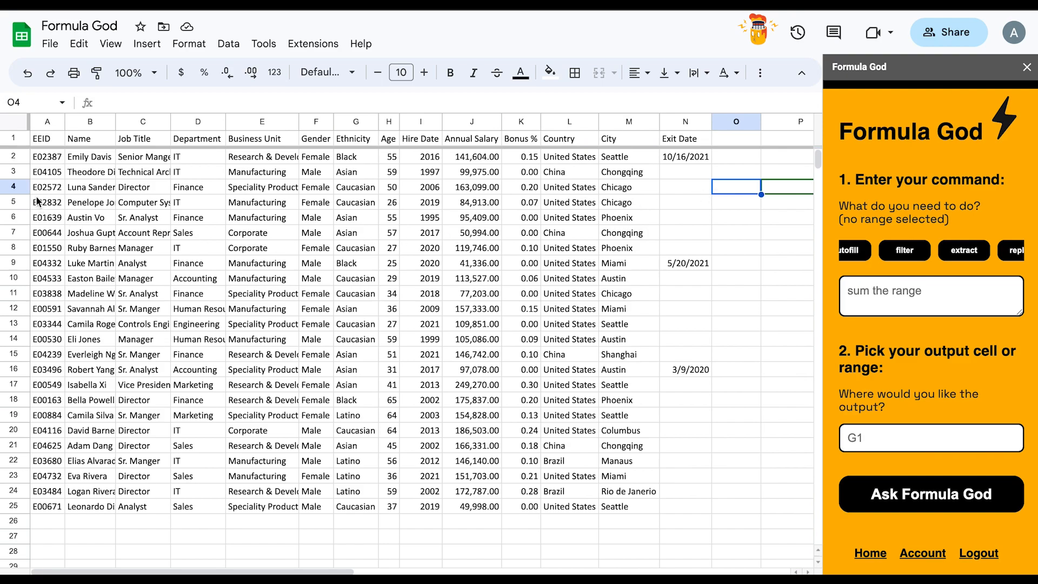
pyautogui.click(48, 140)
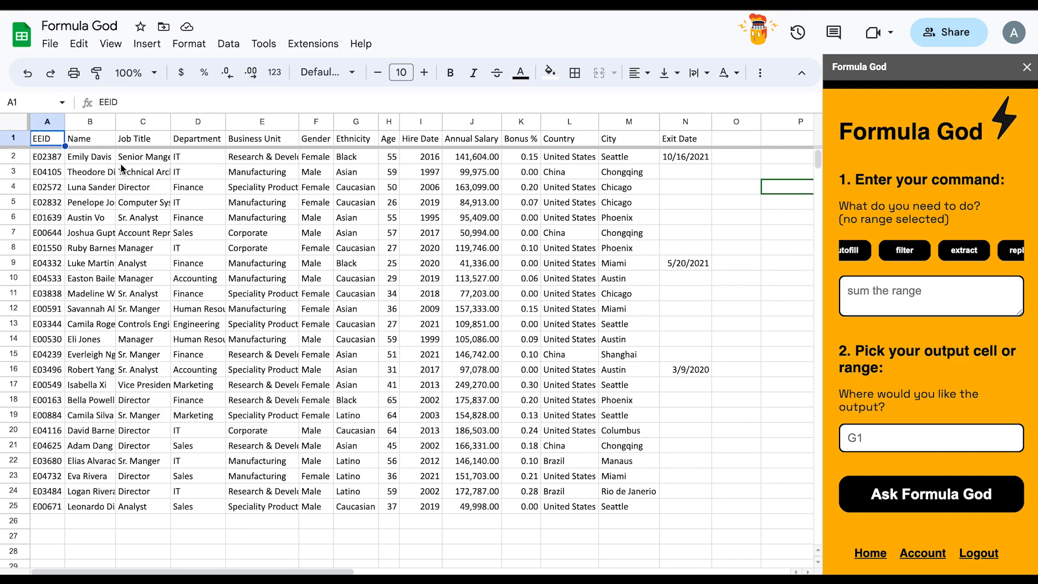
pyautogui.keyDown('shift'); pyautogui.click(699, 510); pyautogui.keyUp('shift')
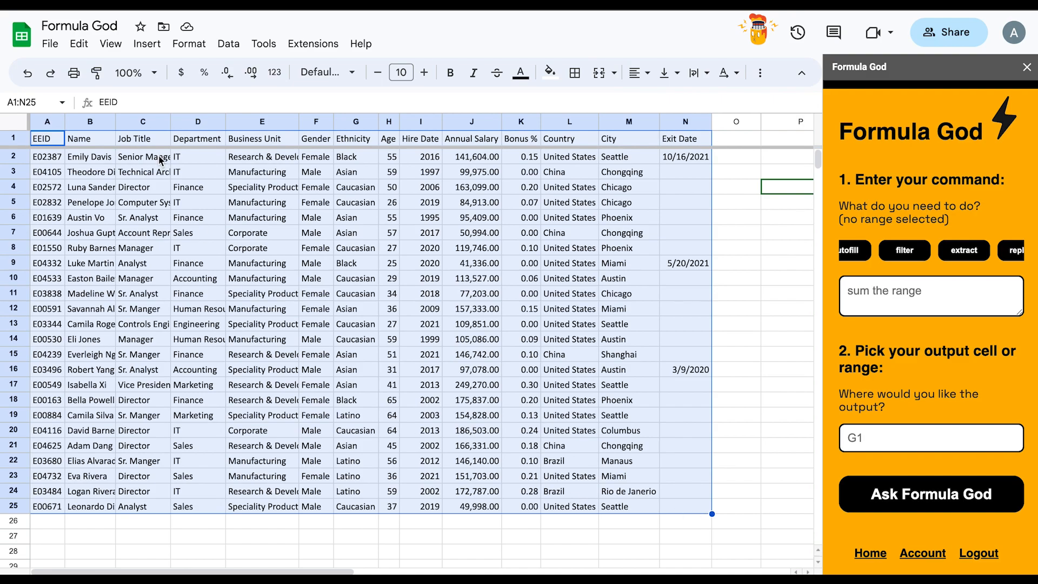
# Select the separate columns C, E and I together, and then the continuous column range C through I.
pyautogui.click(145, 121)
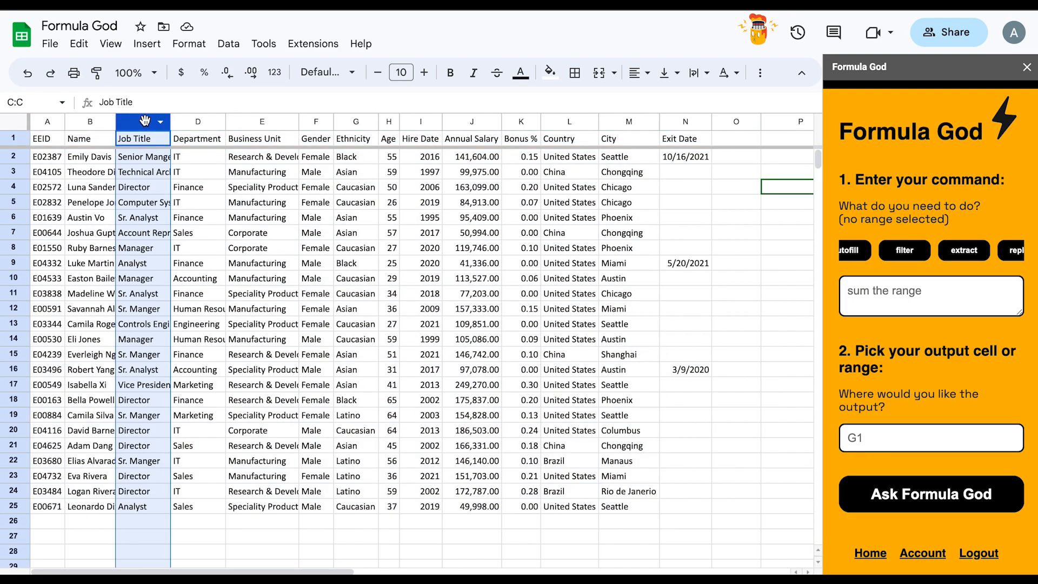
pyautogui.keyDown('ctrl'); pyautogui.click(252, 120); pyautogui.keyUp('ctrl')
pyautogui.keyDown('ctrl'); pyautogui.click(415, 122); pyautogui.keyUp('ctrl')
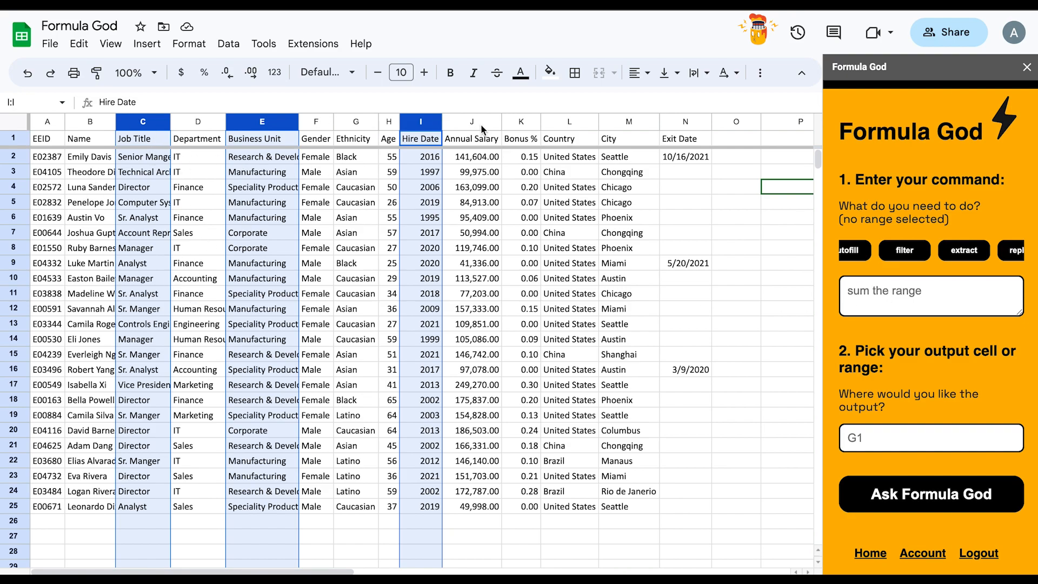
pyautogui.click(145, 126)
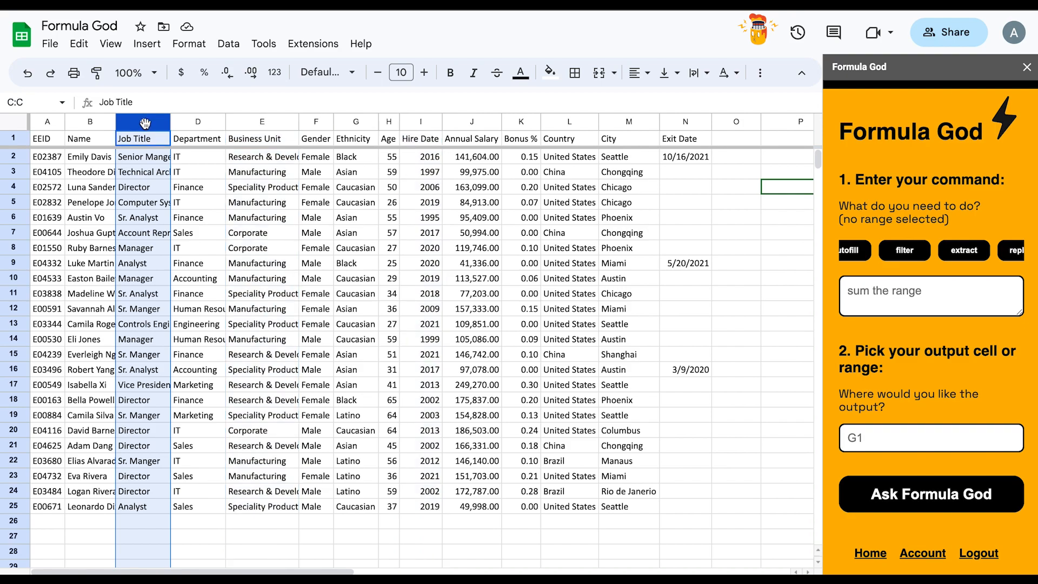
pyautogui.keyDown('shift'); pyautogui.click(419, 122); pyautogui.keyUp('shift')
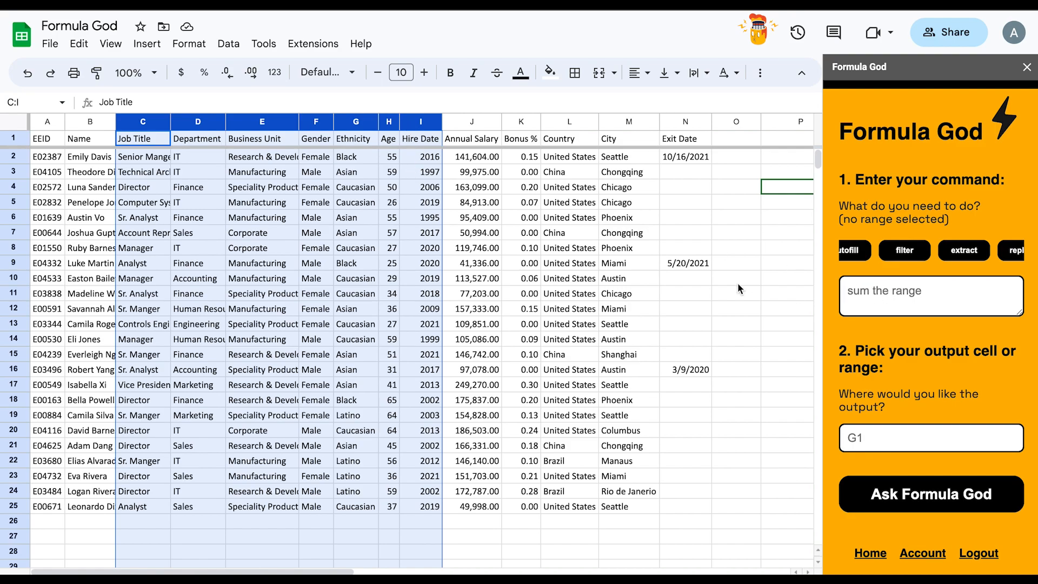
# Hide the Business Unit through Age columns (E to H).
pyautogui.click(260, 209)
pyautogui.click(258, 122)
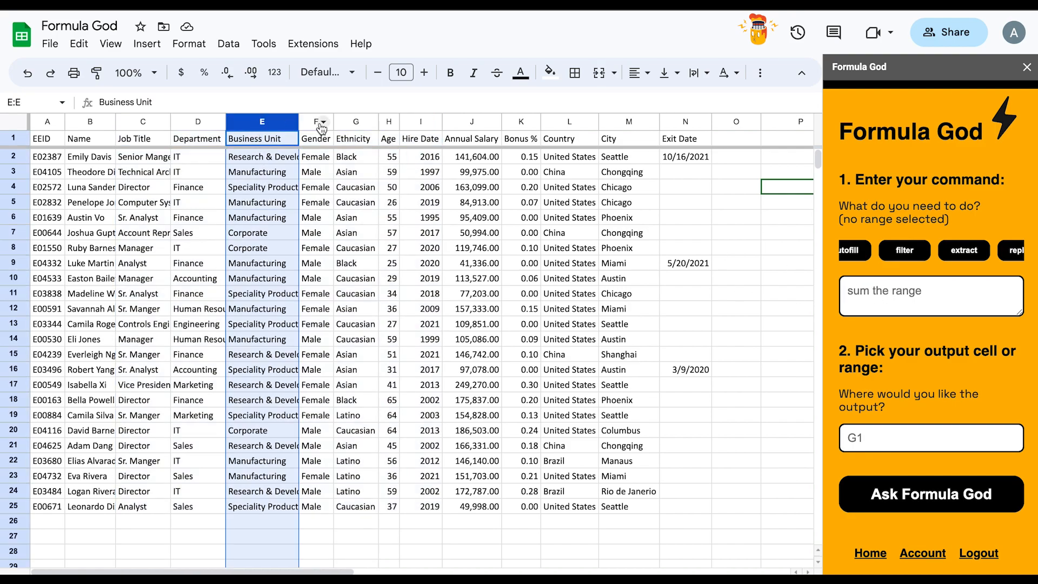
pyautogui.keyDown('shift'); pyautogui.click(352, 122); pyautogui.keyUp('shift')
pyautogui.keyDown('shift'); pyautogui.click(394, 124); pyautogui.keyUp('shift')
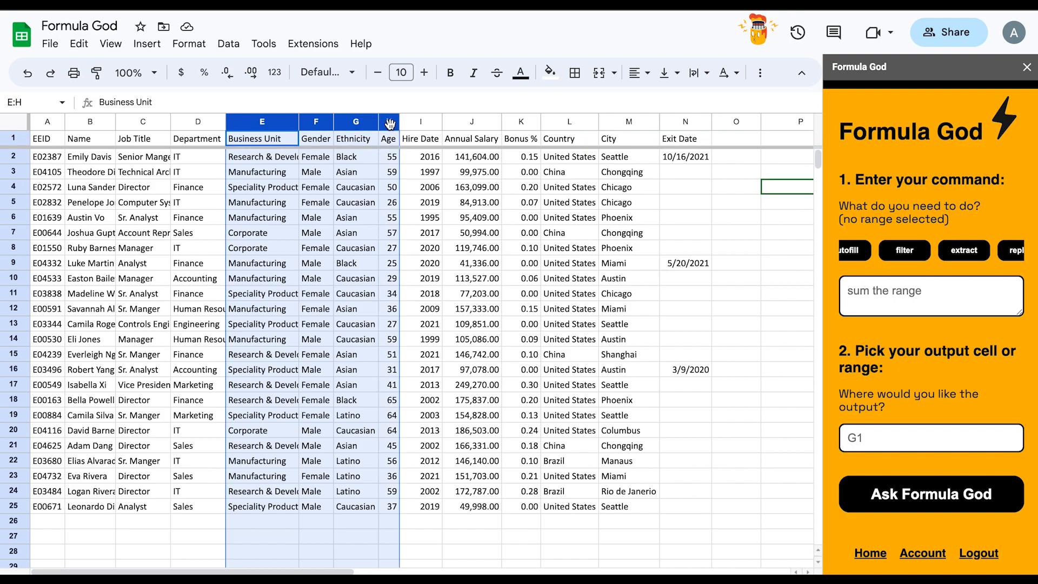
pyautogui.rightClick(349, 123)
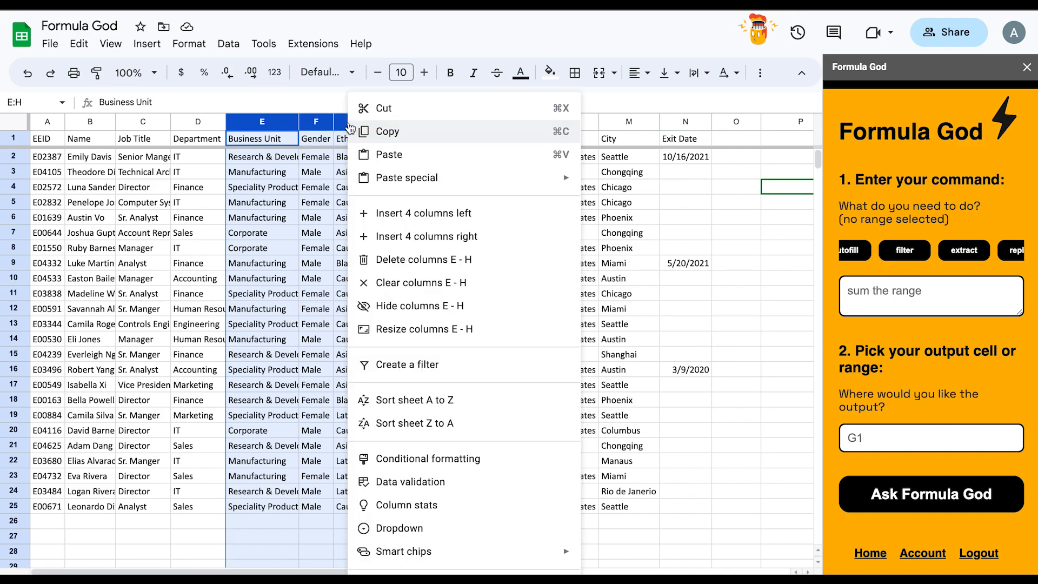
pyautogui.click(403, 306)
# Select columns C through J across the hidden section, and undo the hiding of columns E to H.
pyautogui.click(145, 123)
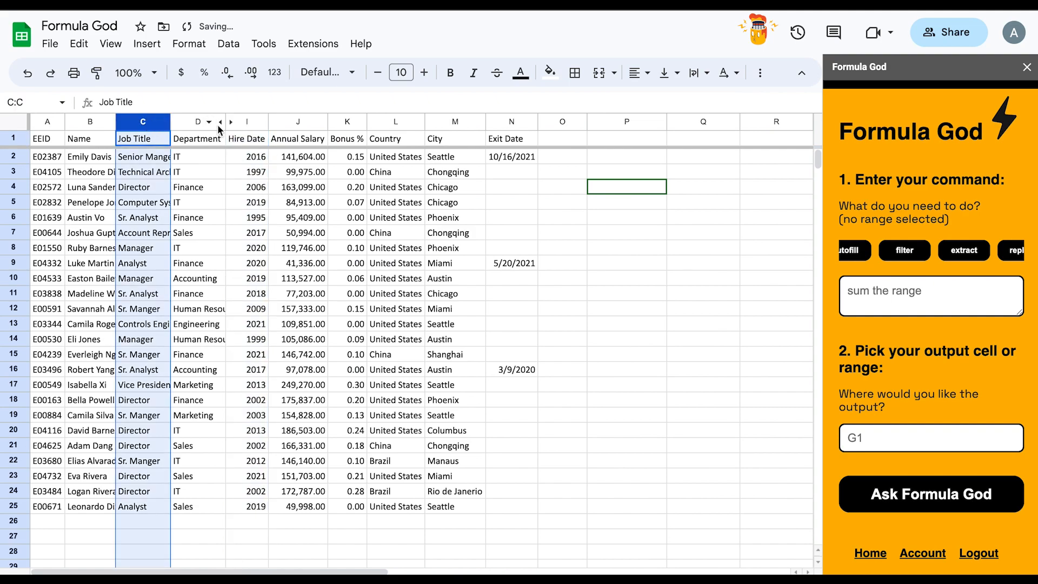
pyautogui.keyDown('shift'); pyautogui.click(309, 125); pyautogui.keyUp('shift')
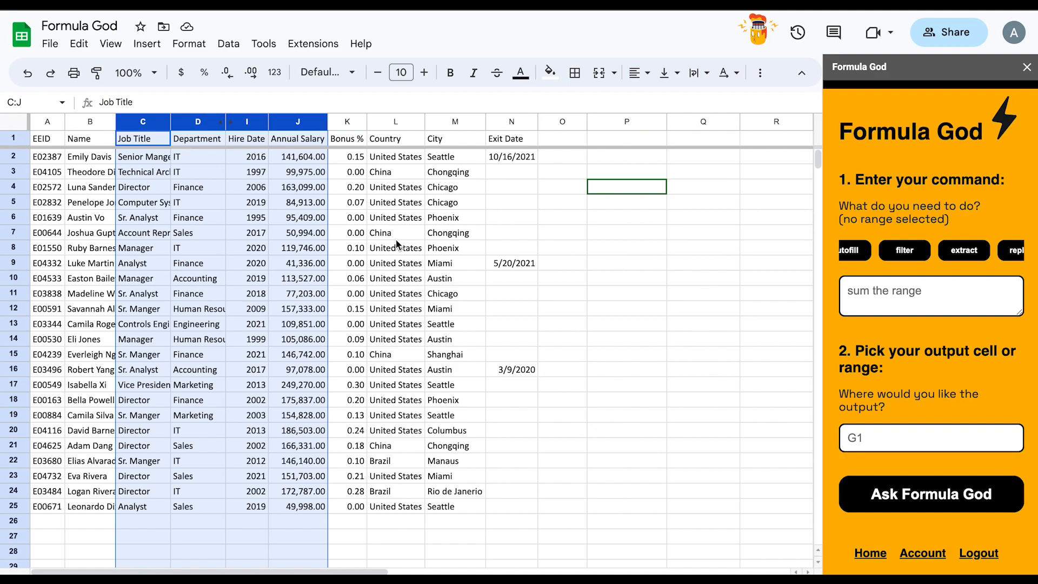
pyautogui.hotkey('ctrl', 'shift', '0')
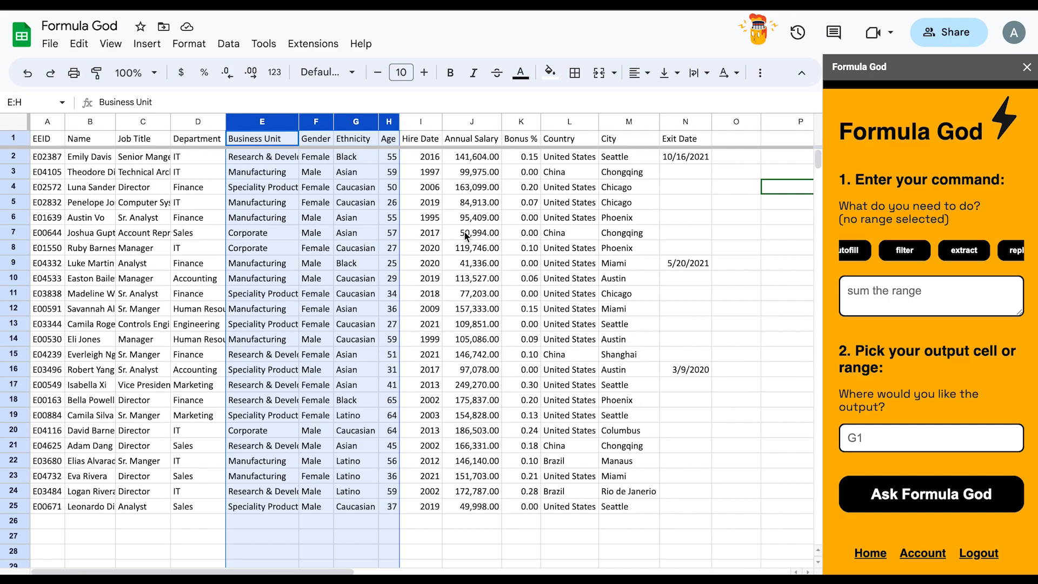
# Select the header row A1:N1, then the full table A1:N25, and clear the selection.
pyautogui.click(466, 233)
pyautogui.moveTo(47, 138); pyautogui.dragTo(669, 139)
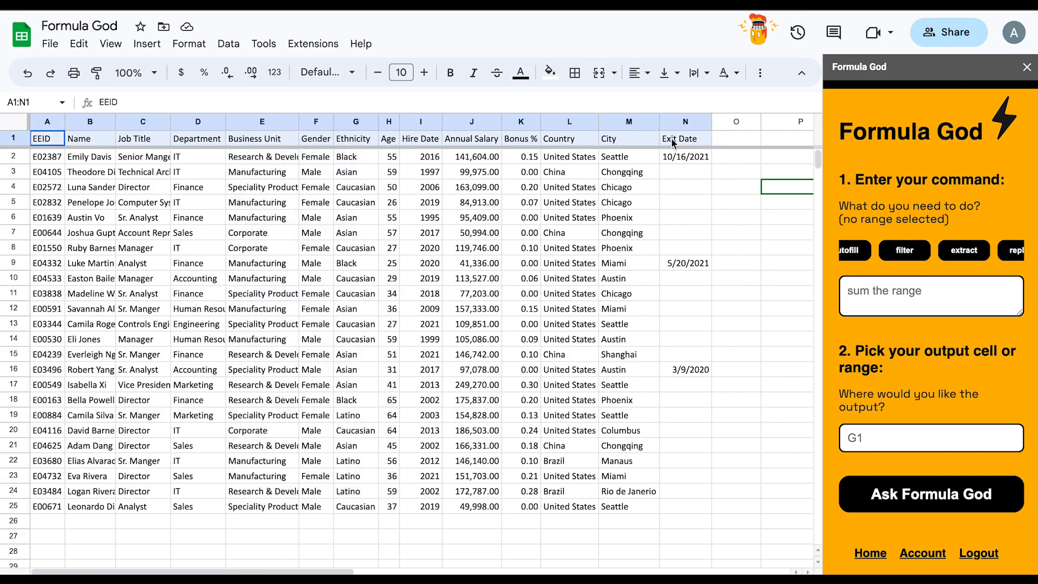
pyautogui.click(50, 138)
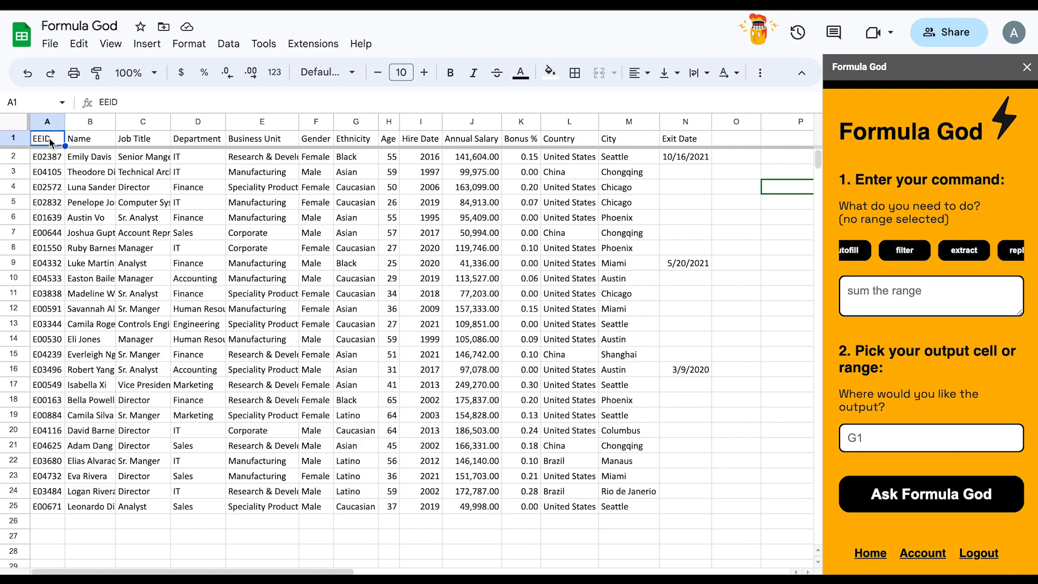
pyautogui.keyDown('shift'); pyautogui.click(693, 509); pyautogui.keyUp('shift')
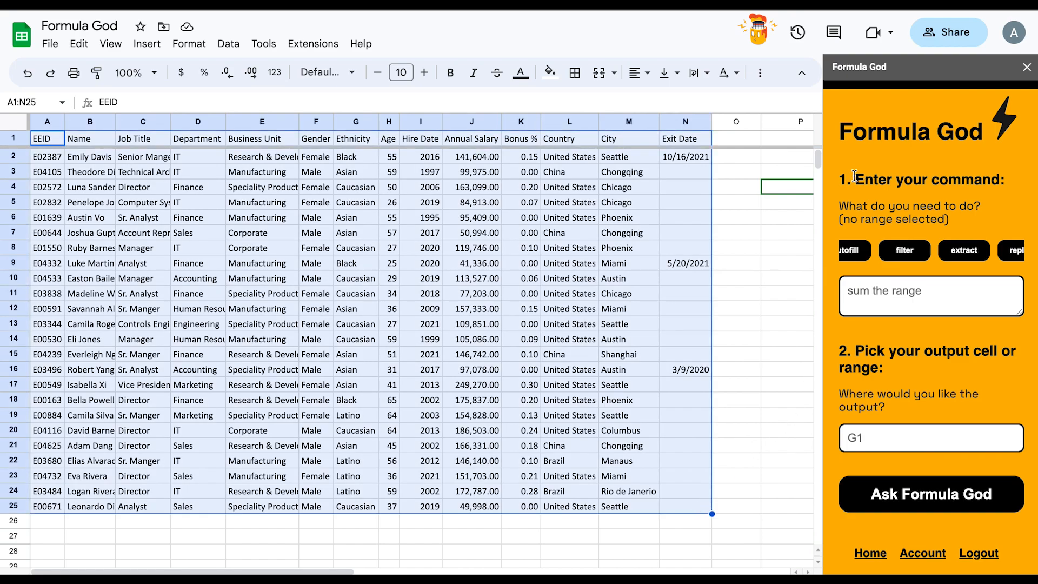
pyautogui.click(772, 238)
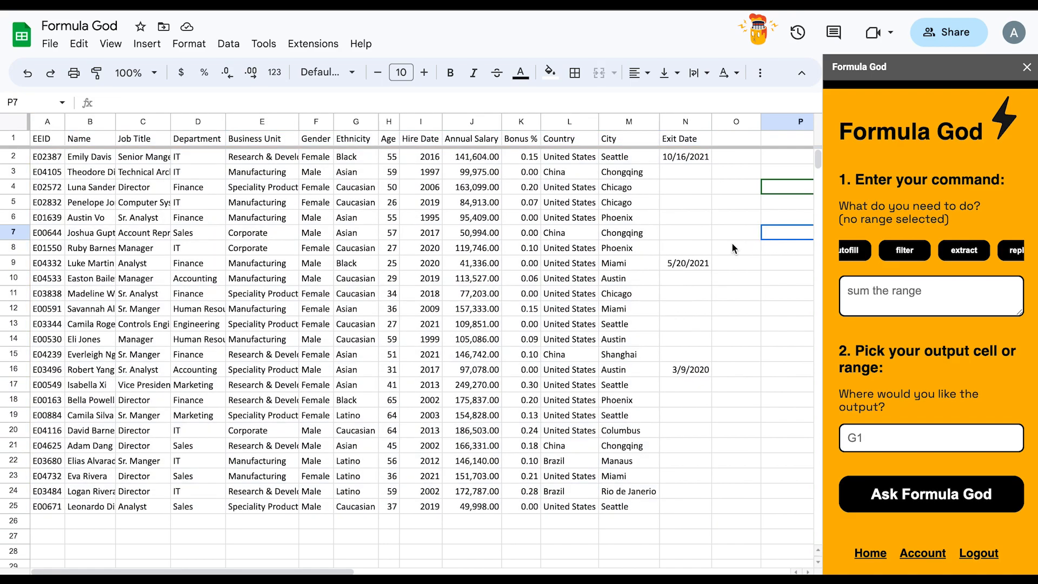
# Close the Formula God sidebar and reopen it from the installed extensions.
pyautogui.click(1027, 68)
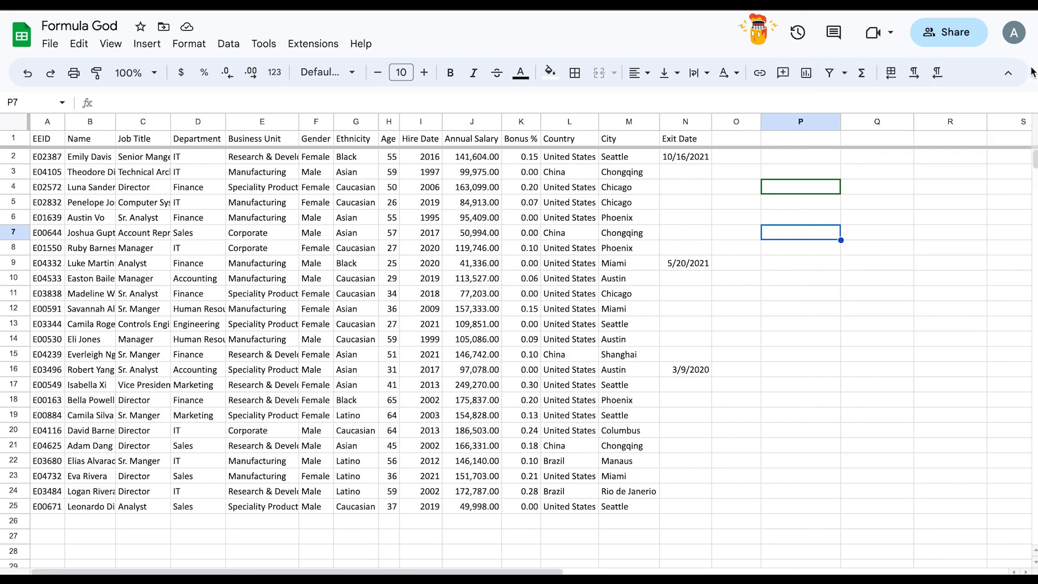
pyautogui.click(315, 49)
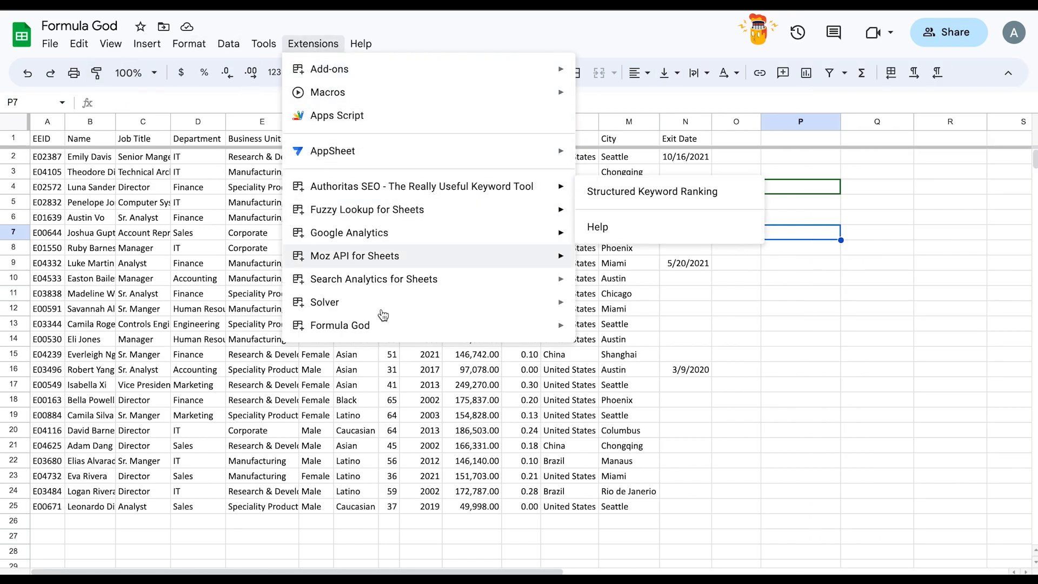
pyautogui.moveTo(381, 330)
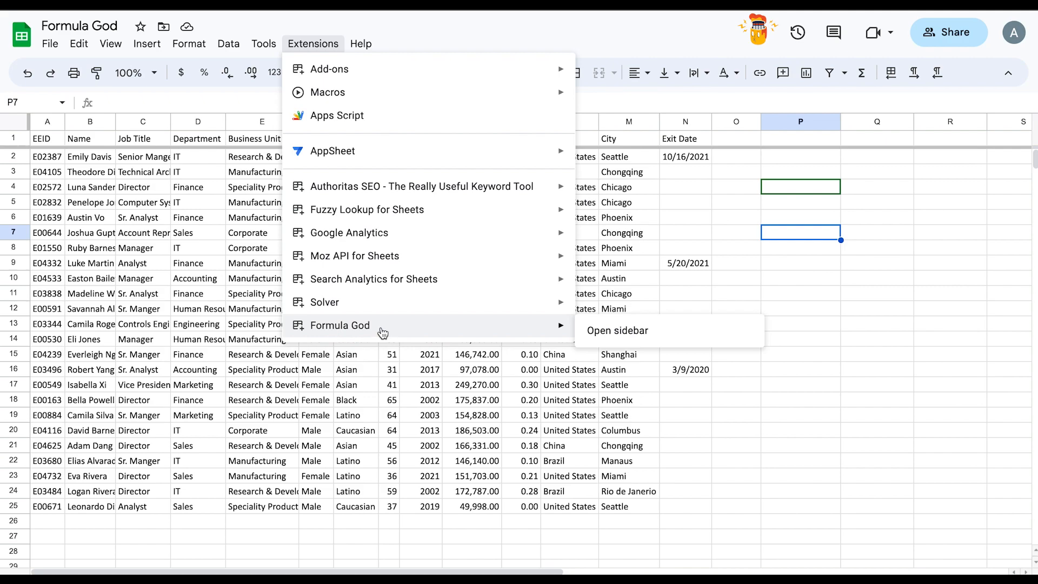
pyautogui.click(603, 332)
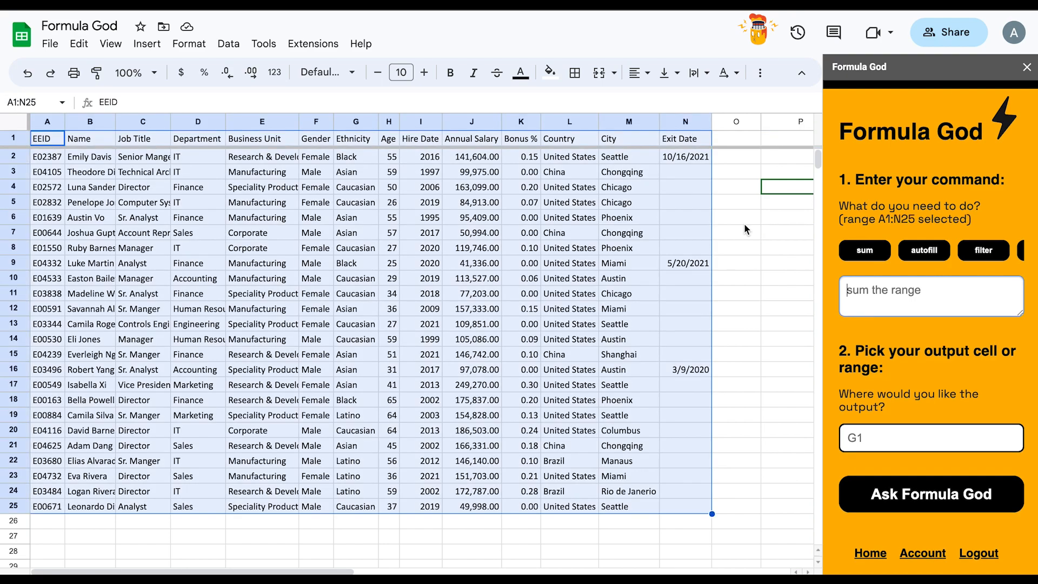
# Select the Annual Salary range J1:J25 and enter the Formula God command "sum the annual salary".
pyautogui.click(742, 221)
pyautogui.click(468, 138)
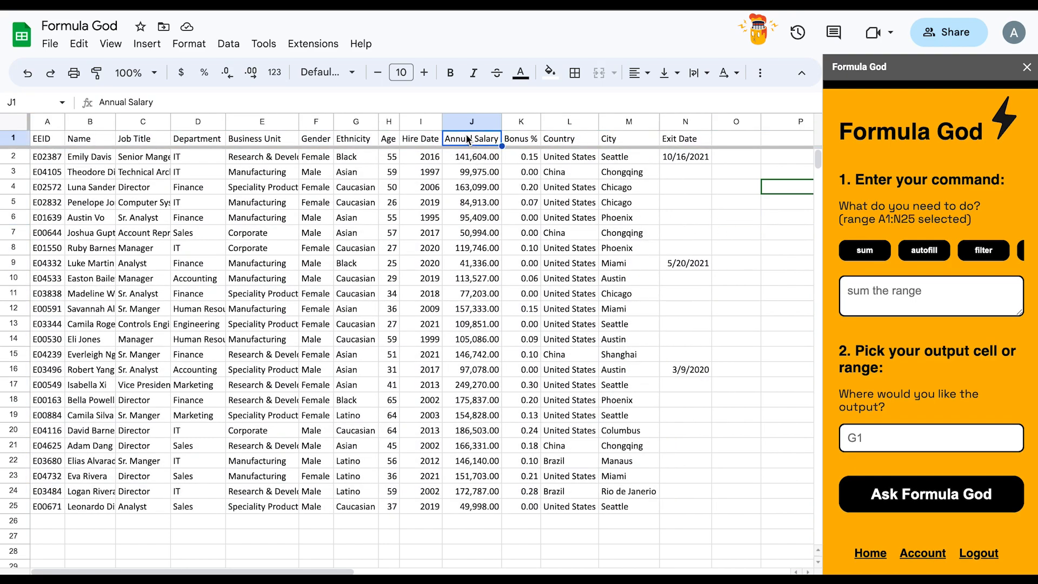
pyautogui.keyDown('shift'); pyautogui.click(492, 511); pyautogui.keyUp('shift')
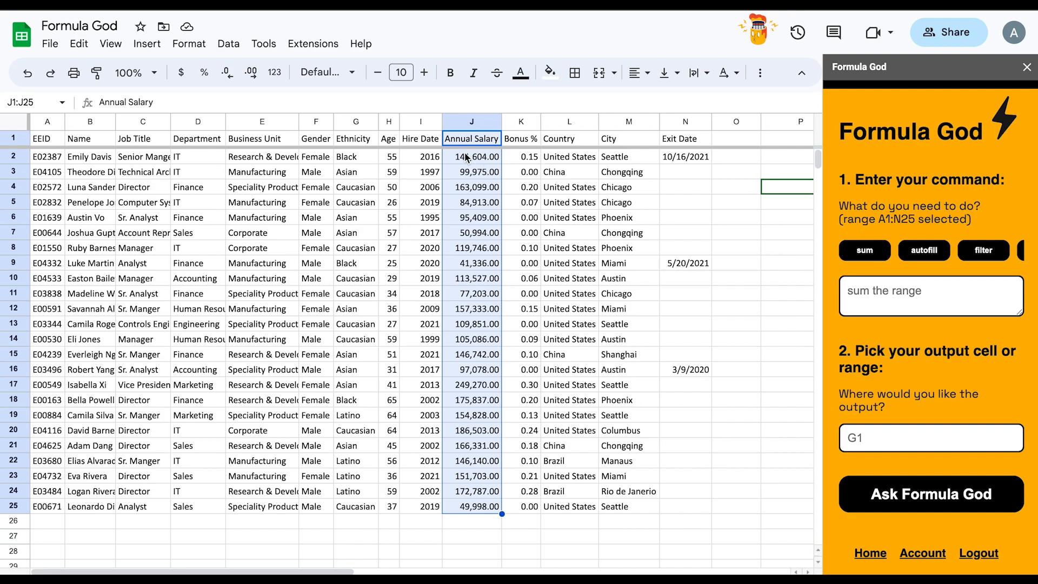
pyautogui.click(864, 289)
pyautogui.write('sum the annual salary')
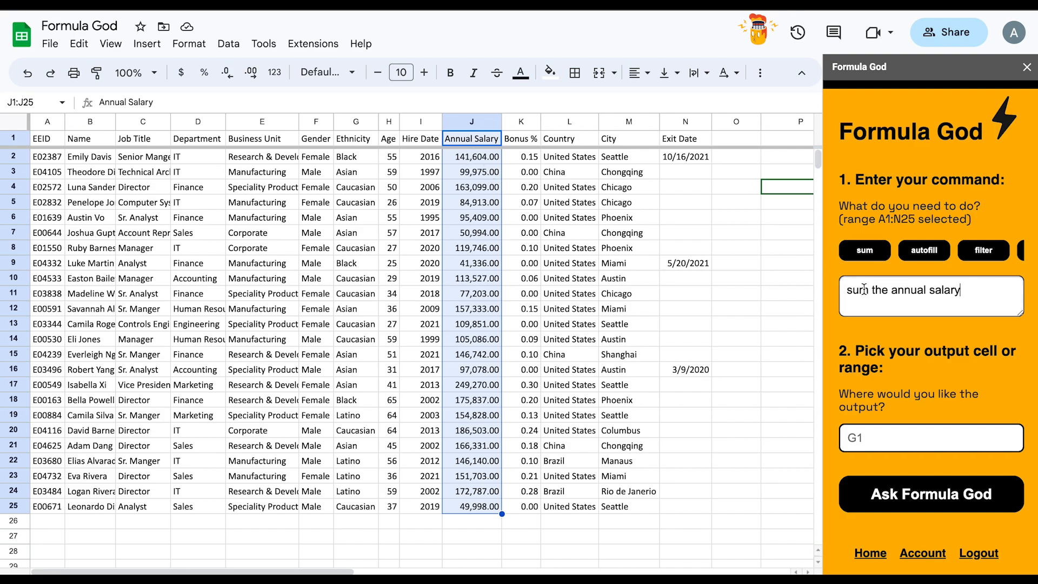
# Set the output cell to J26 and submit the annual salary sum command to Formula God.
pyautogui.click(886, 440)
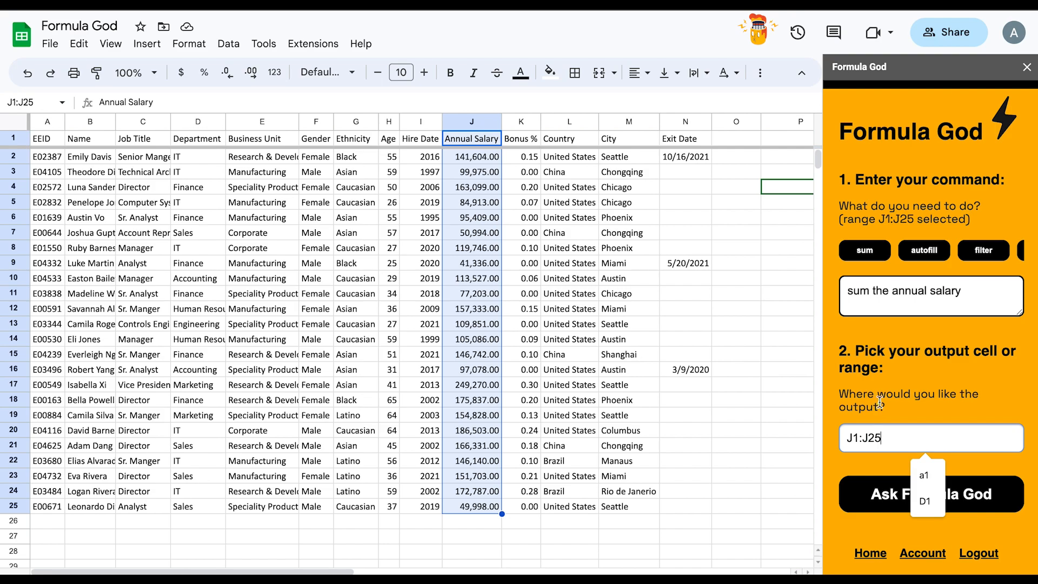
pyautogui.moveTo(894, 441); pyautogui.dragTo(827, 436)
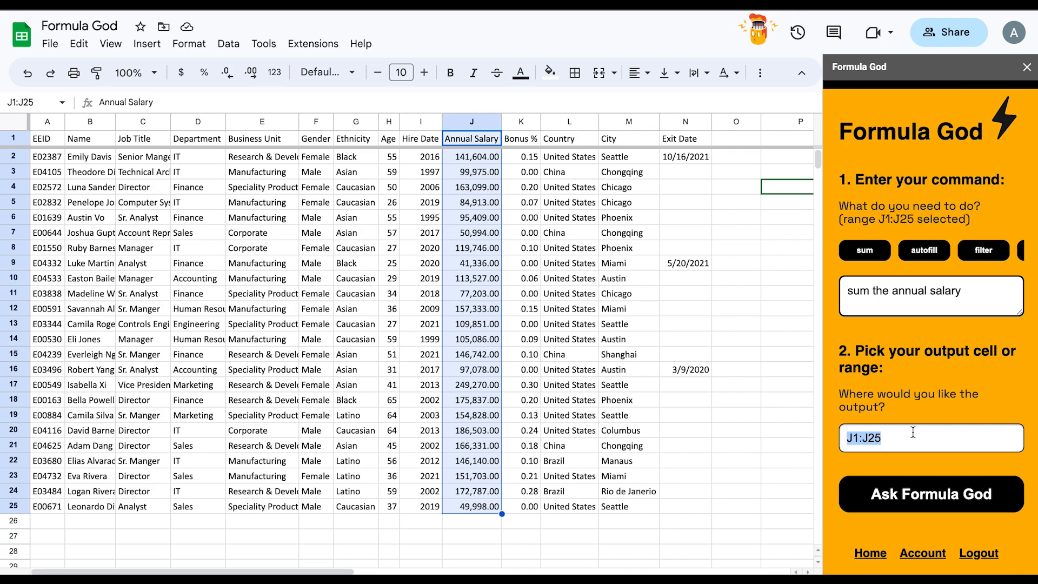
pyautogui.press('BackSpace')
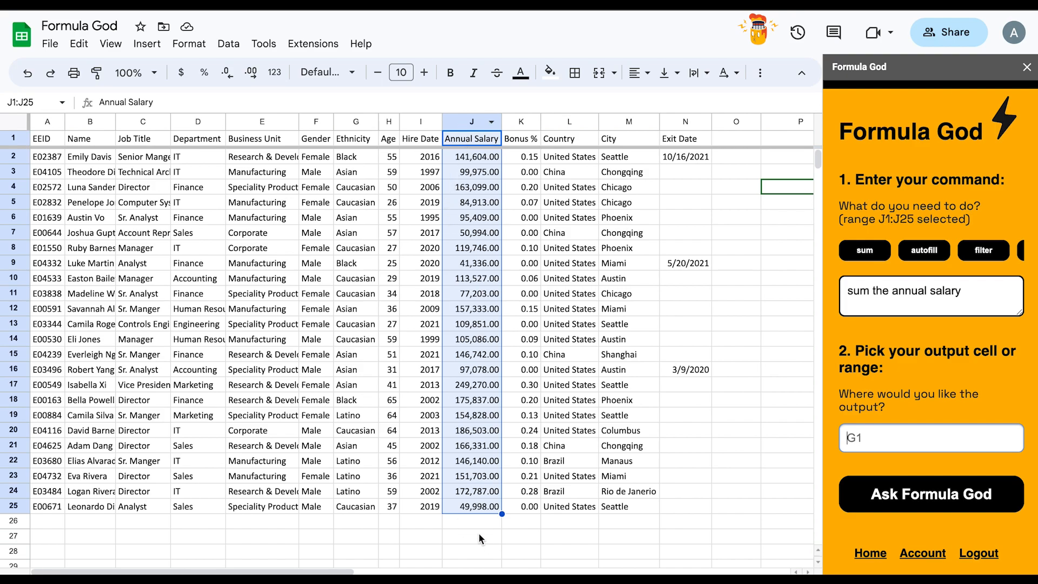
pyautogui.click(897, 441)
pyautogui.write('J26')
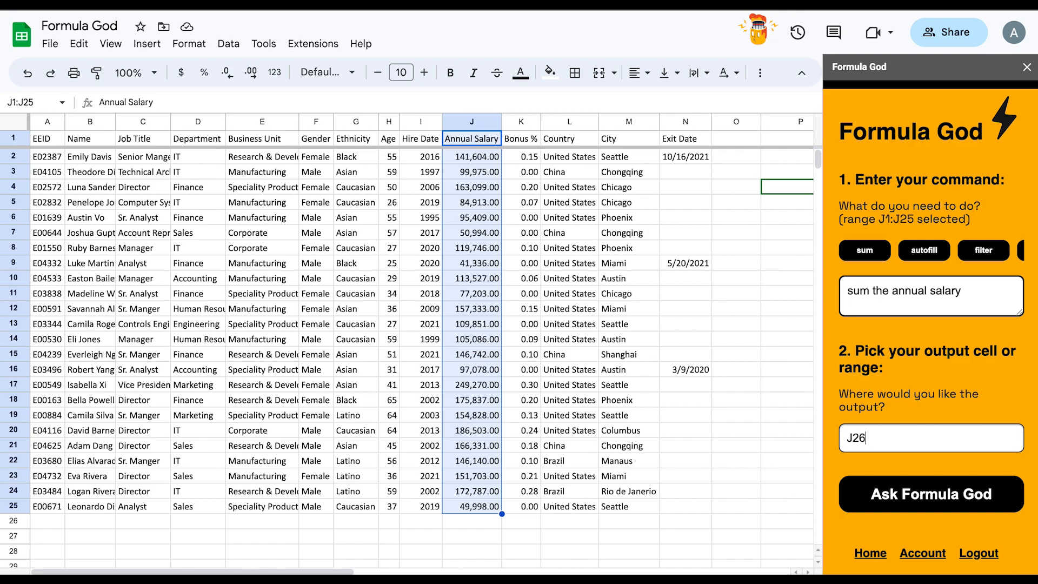
pyautogui.click(902, 492)
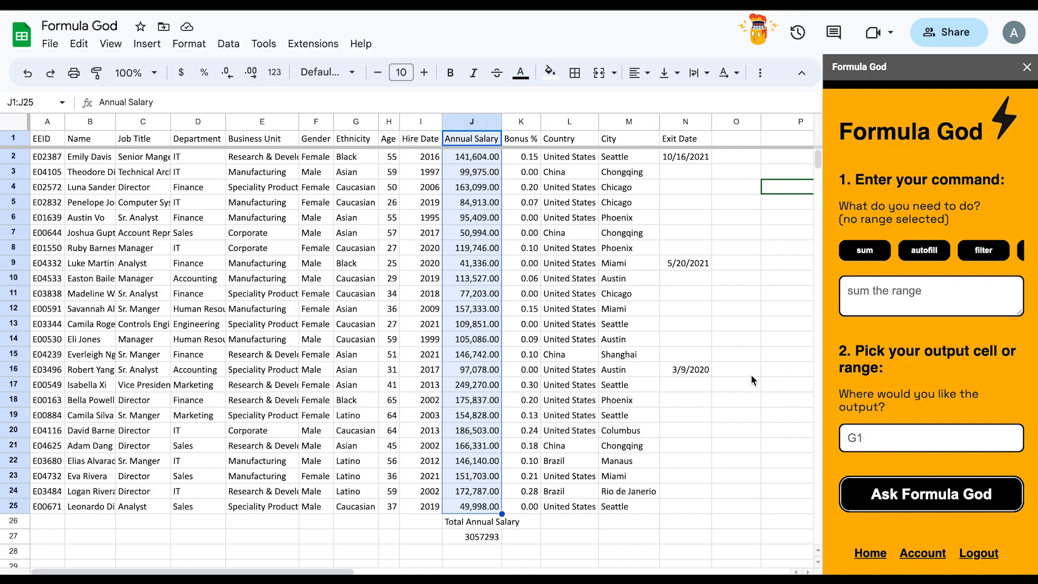
# Clear the generated annual salary label and total from cells J26:J27.
pyautogui.click(475, 536)
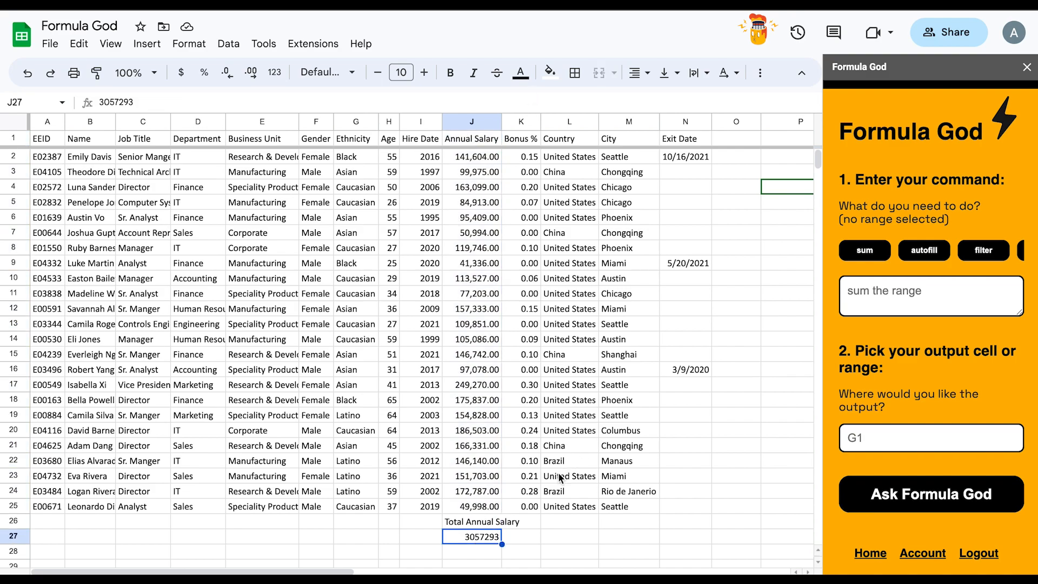
pyautogui.moveTo(478, 527); pyautogui.dragTo(472, 535)
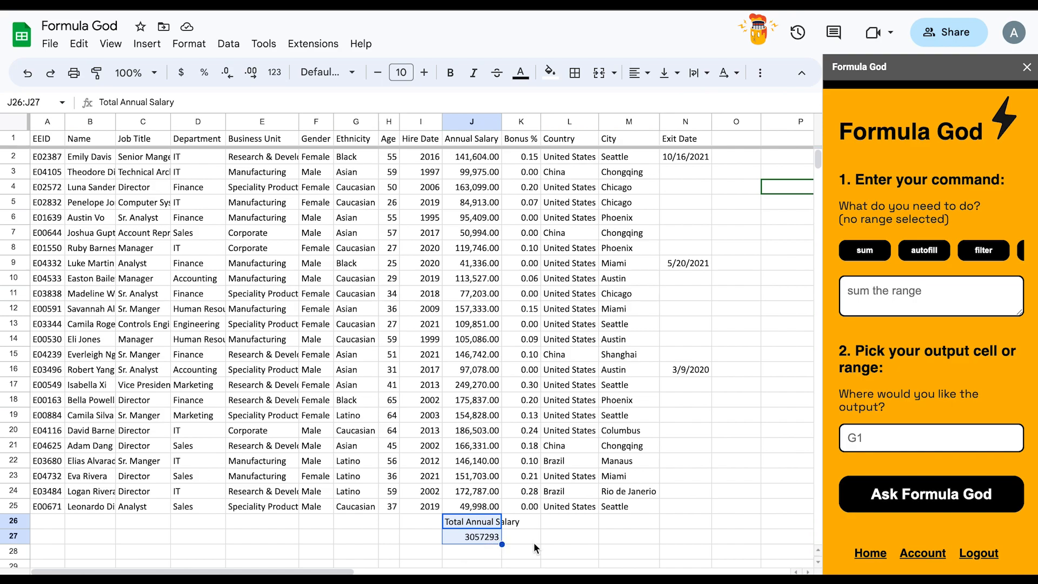
pyautogui.press('Delete')
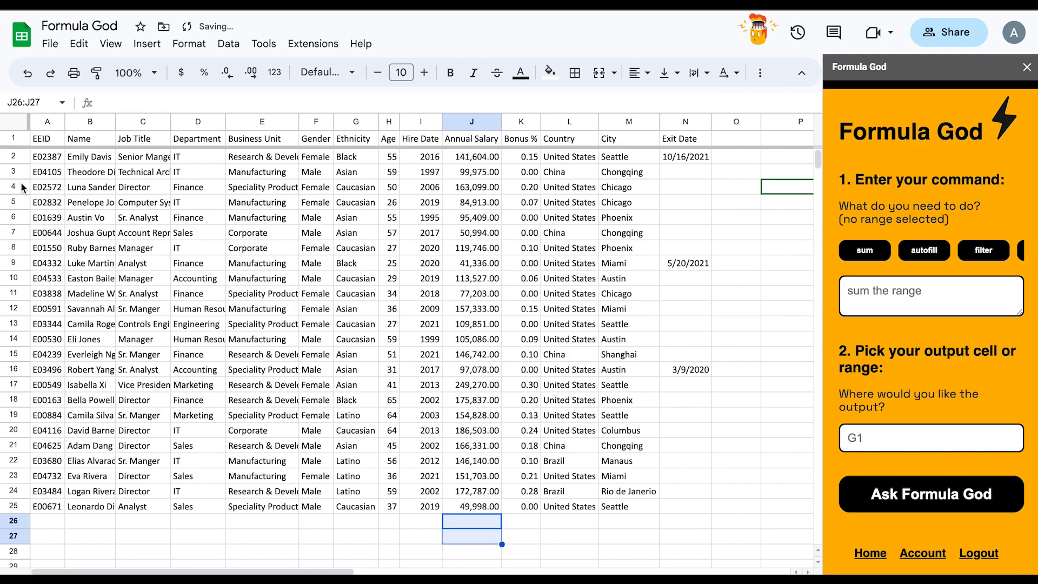
# Select the full table A1:N25 and use it as both the command range and the output range in Formula God.
pyautogui.click(49, 143)
pyautogui.moveTo(104, 143); pyautogui.dragTo(702, 508)
pyautogui.click(884, 298)
pyautogui.click(857, 442)
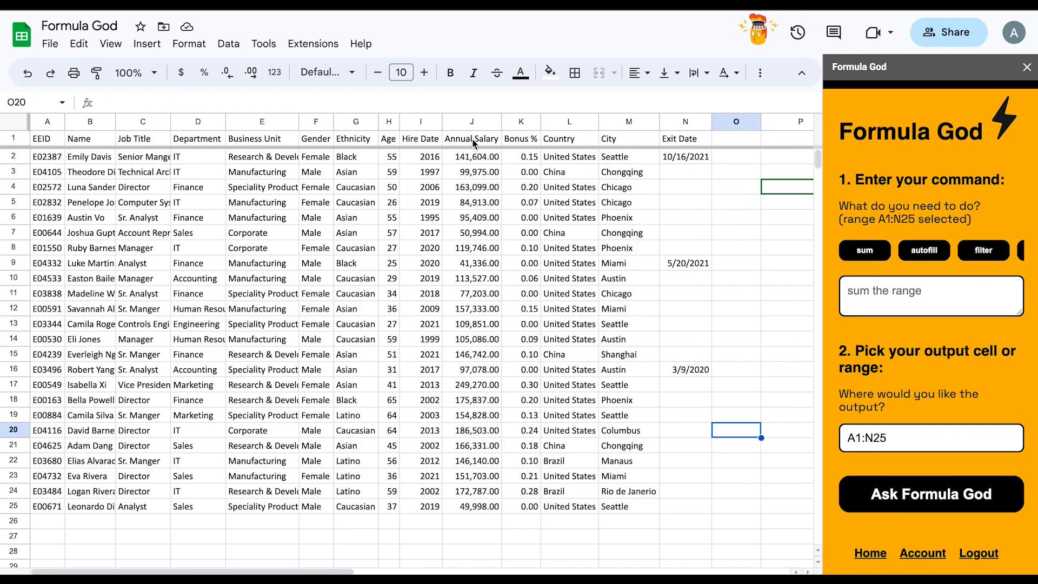
pyautogui.click(471, 139)
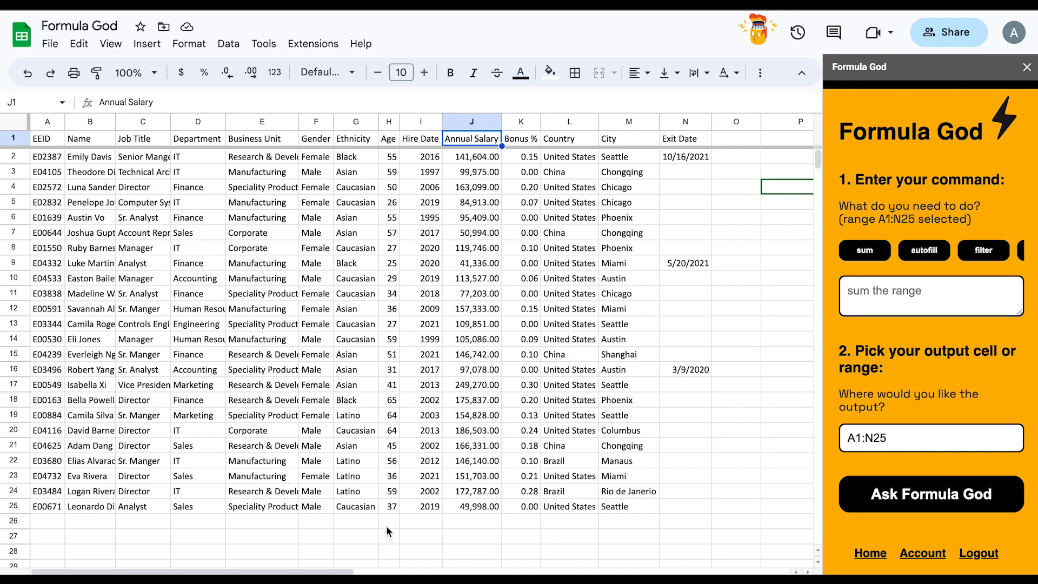
# Select the Age range H1:H25 and enter the Formula God command "give me the average age".
pyautogui.click(393, 142)
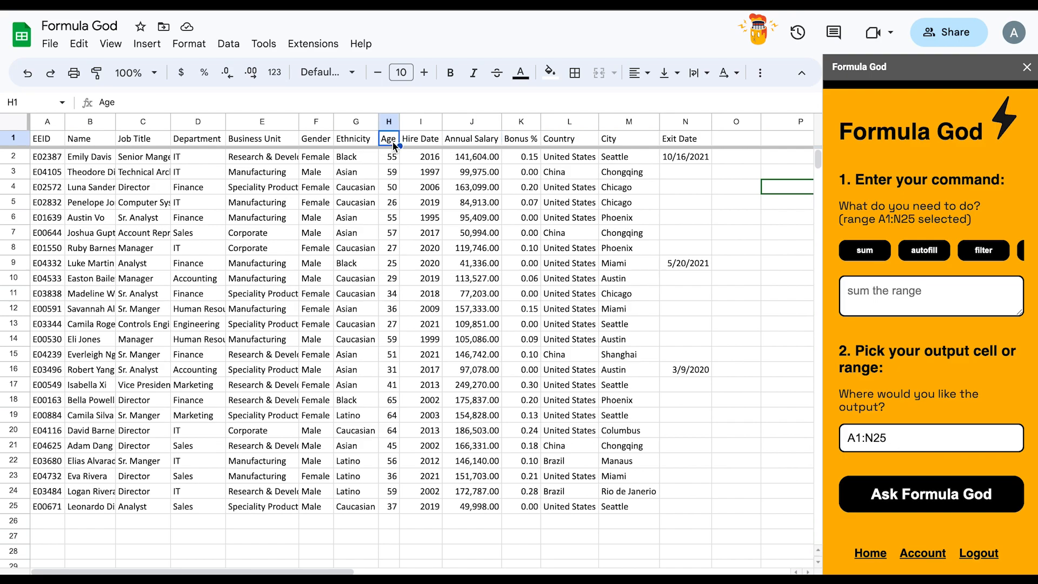
pyautogui.keyDown('shift'); pyautogui.click(391, 507); pyautogui.keyUp('shift')
pyautogui.click(879, 297)
pyautogui.write('g')
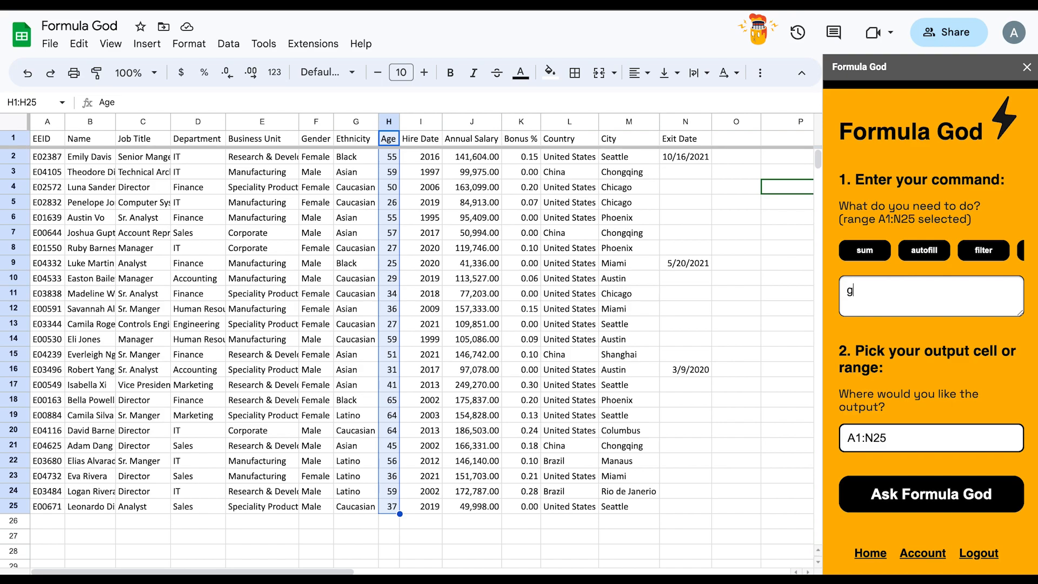
pyautogui.write('ive me the ave')
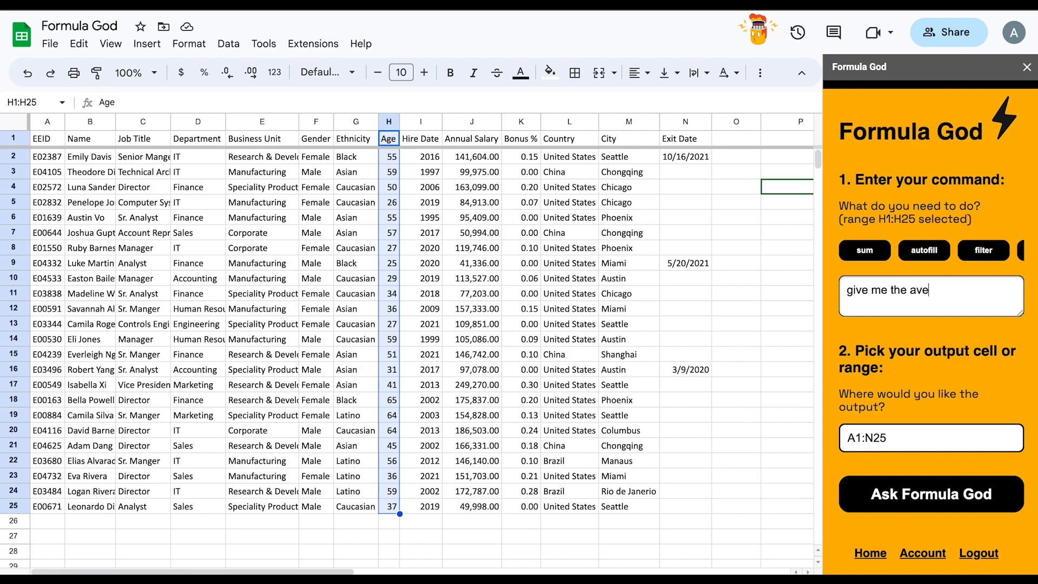
pyautogui.write('rage age')
# Set the output cell to h26 and submit the average age command.
pyautogui.press('Tab')
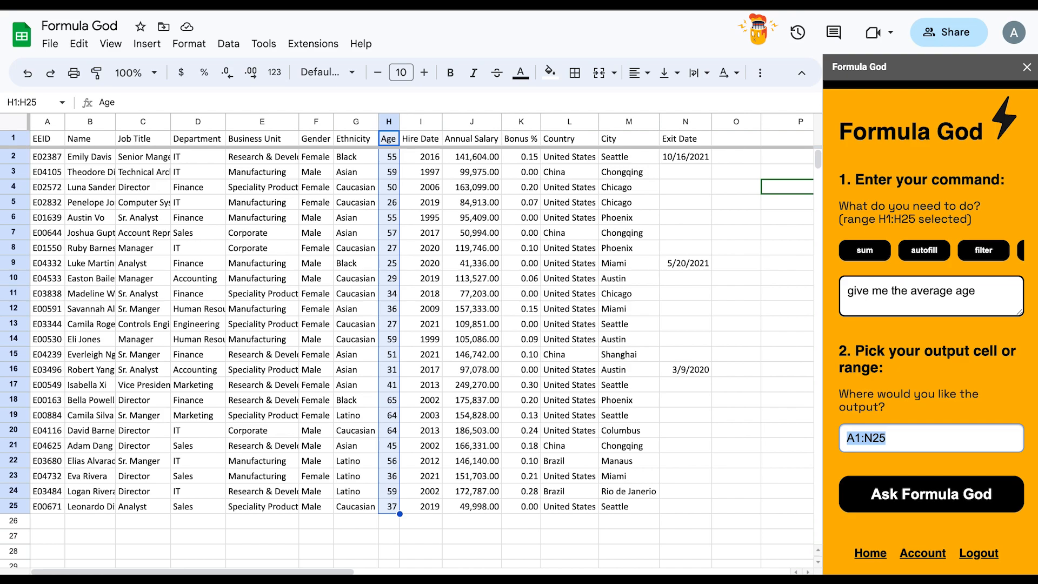
pyautogui.write('h26')
pyautogui.click(943, 490)
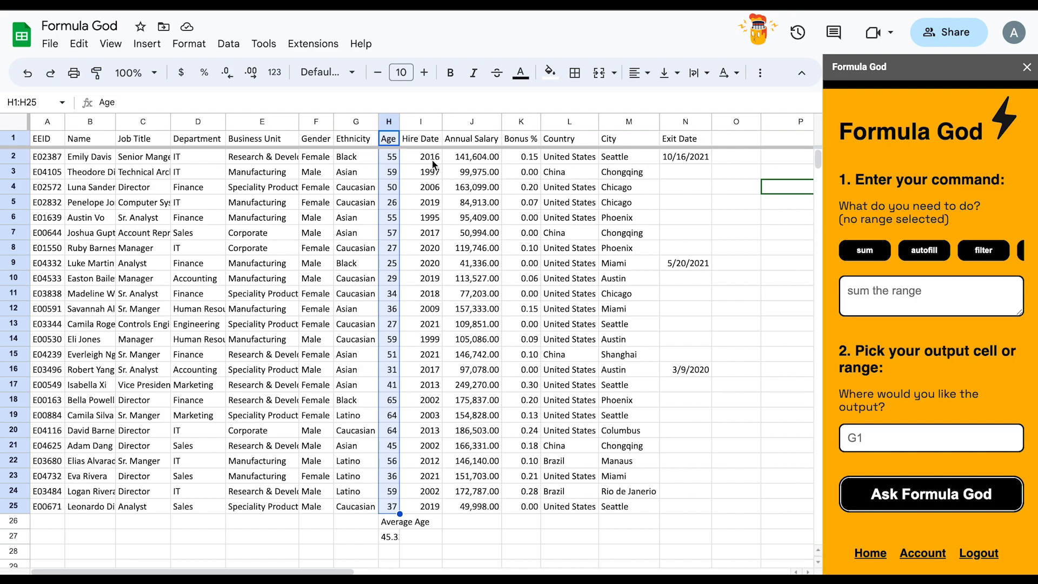
# Fit the Age column H to its contents, narrow it again, and clear the average age output in H26:H27.
pyautogui.doubleClick(398, 120)
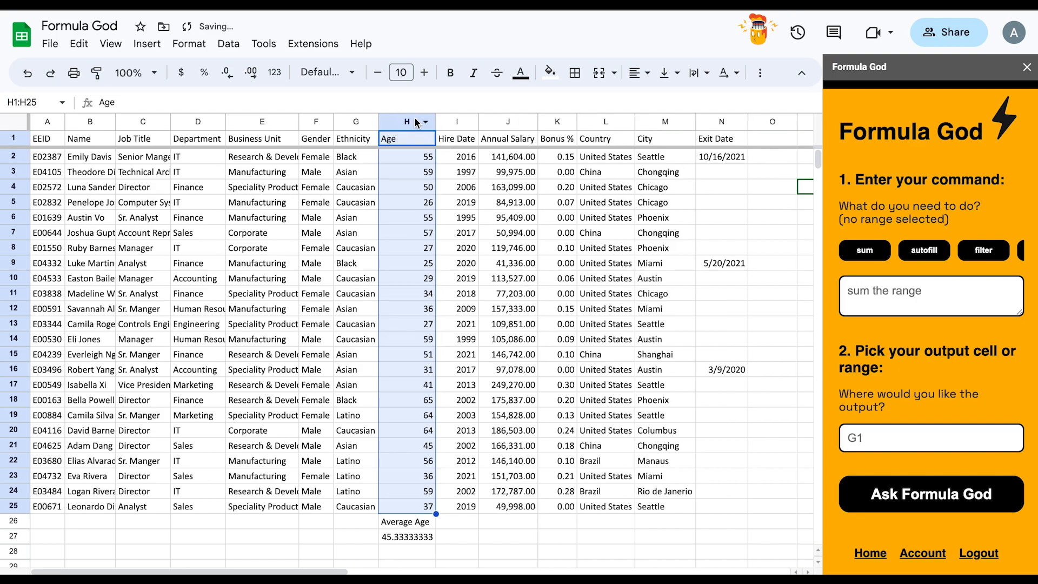
pyautogui.moveTo(435, 121); pyautogui.dragTo(405, 124)
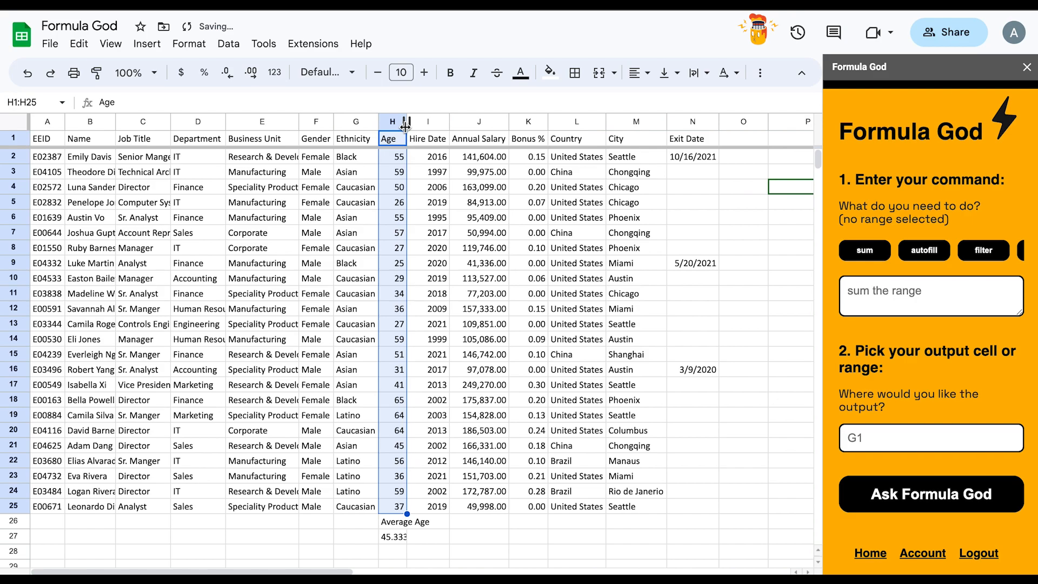
pyautogui.click(398, 521)
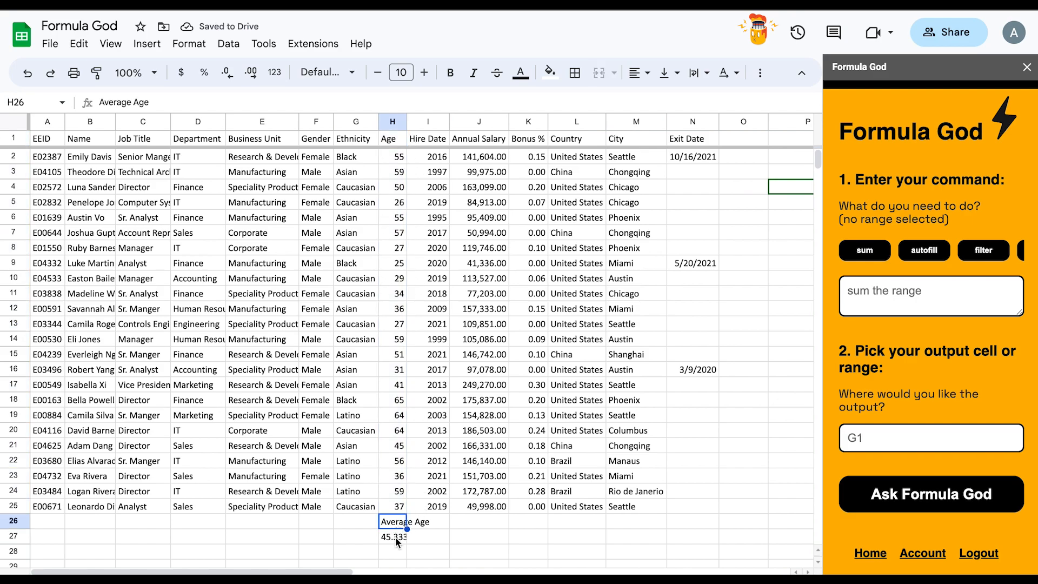
pyautogui.click(395, 537)
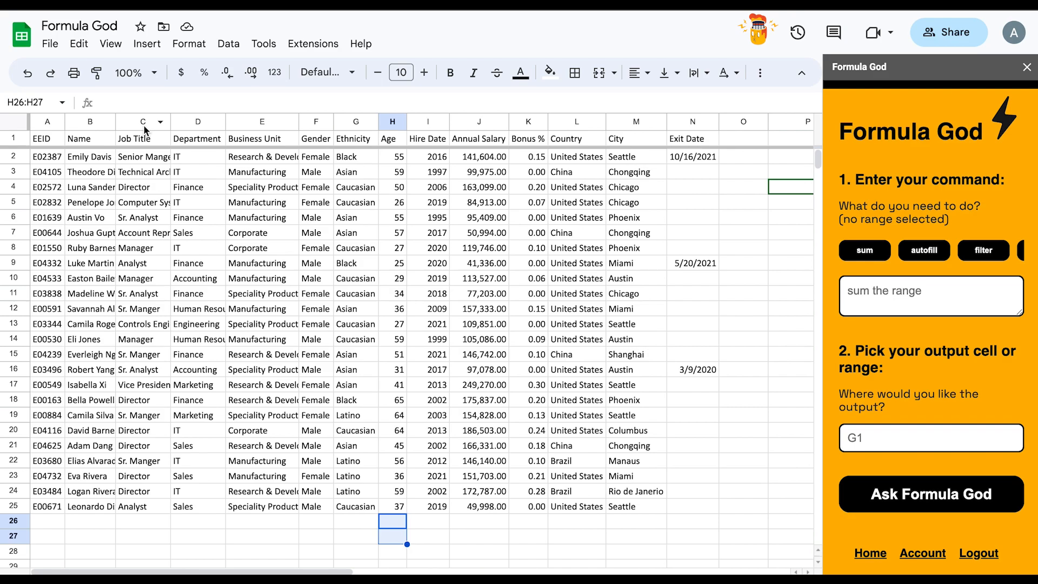
# Insert one empty column to the left of the Job Title column C.
pyautogui.click(142, 123)
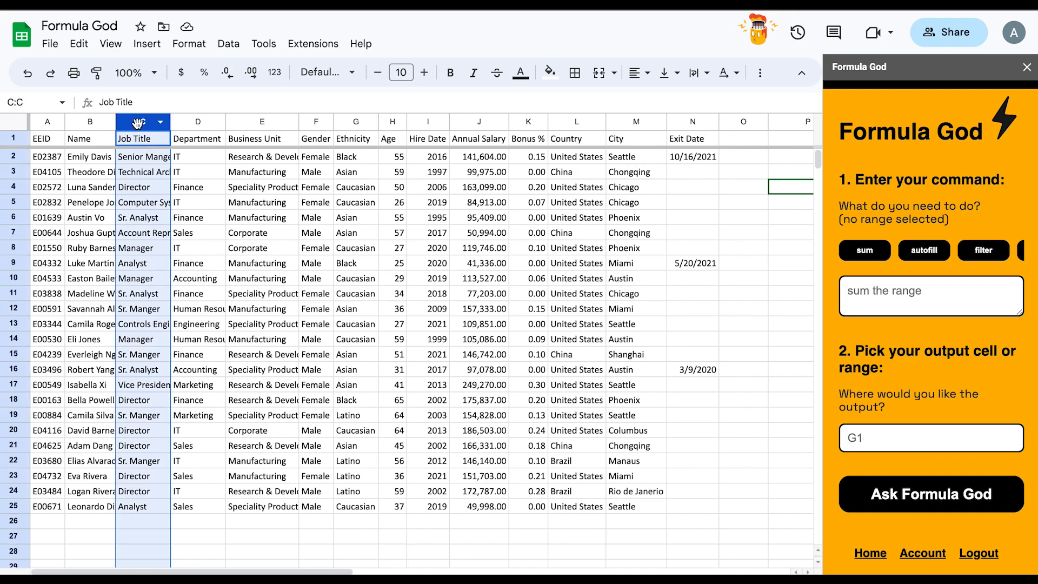
pyautogui.rightClick(138, 124)
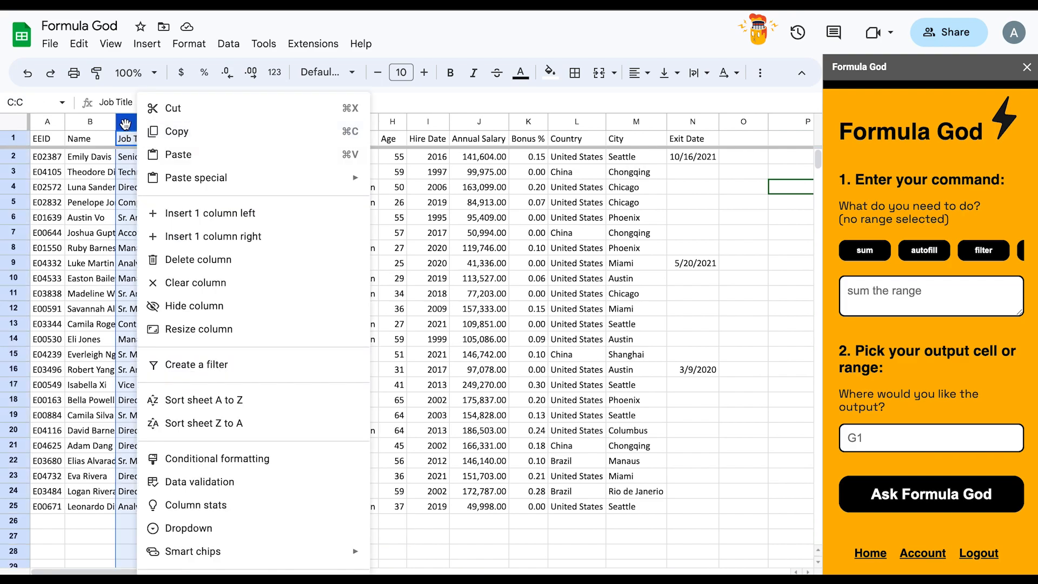
pyautogui.click(125, 124)
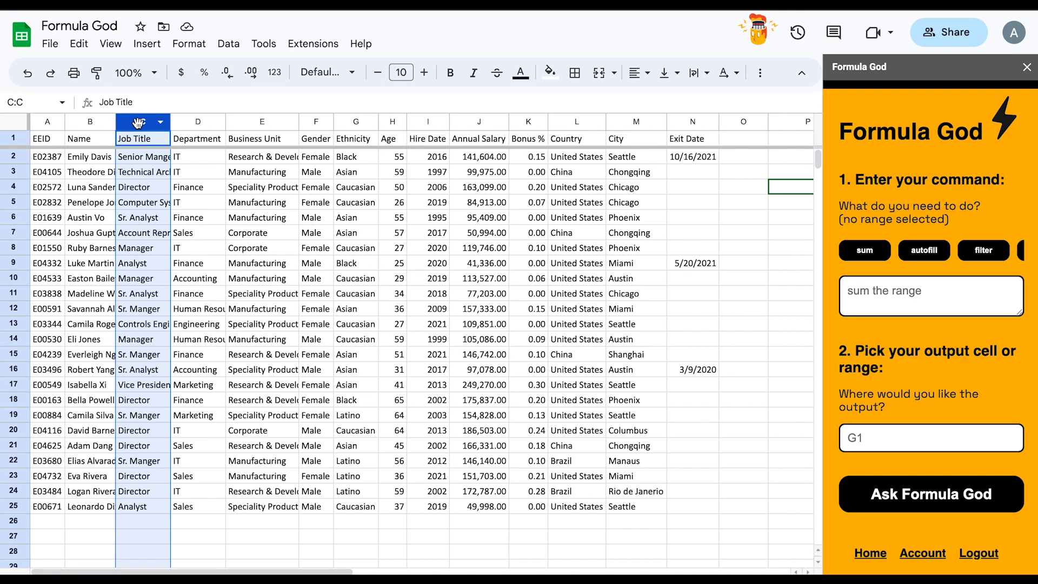
pyautogui.rightClick(139, 123)
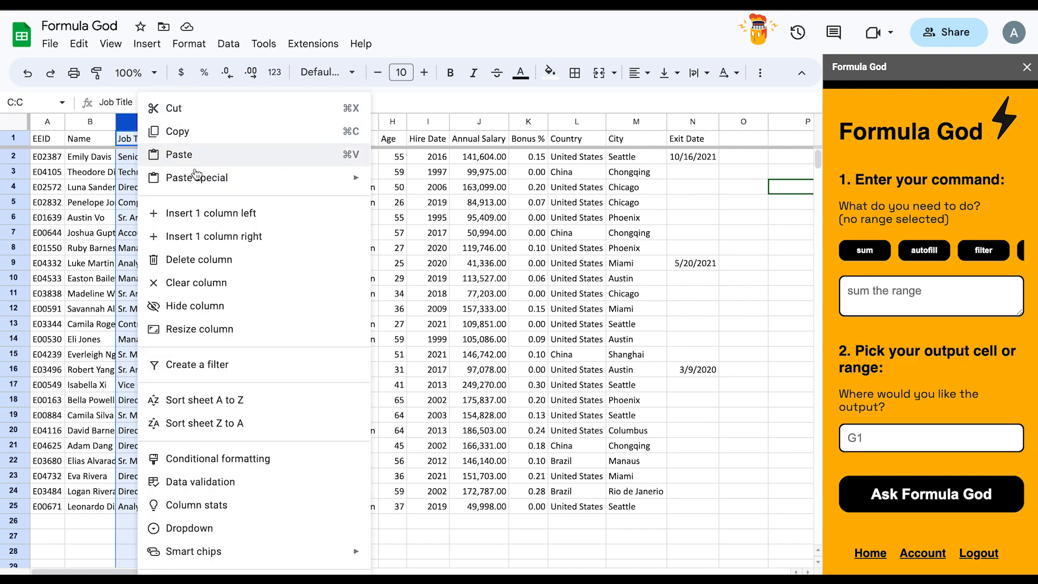
pyautogui.click(215, 217)
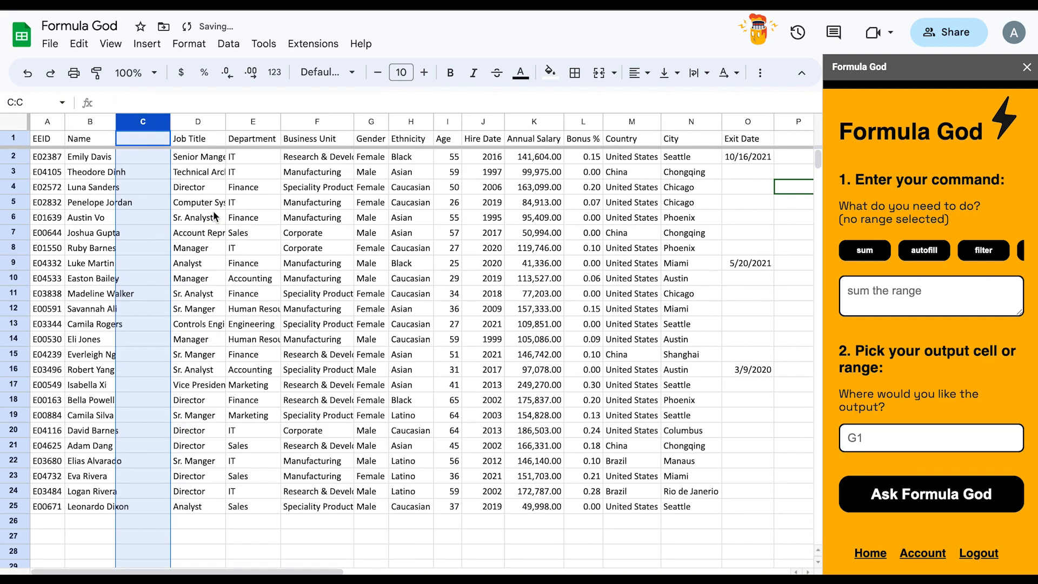
# Select the Name range B1:B25 and ask Formula God to "split the name into first name and last name".
pyautogui.click(140, 154)
pyautogui.click(95, 156)
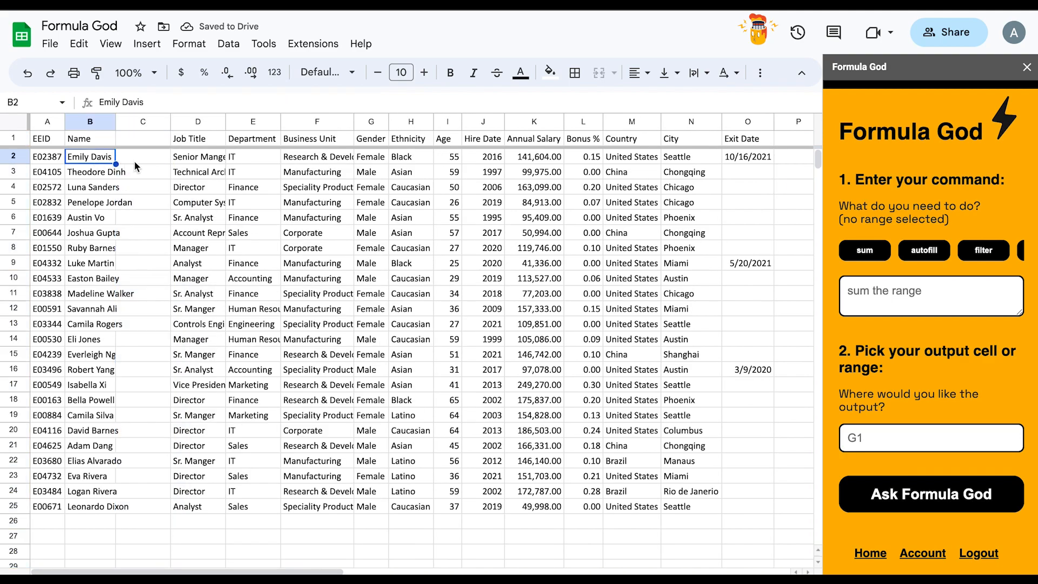
pyautogui.moveTo(90, 140); pyautogui.dragTo(95, 508)
pyautogui.click(929, 287)
pyautogui.write('split ')
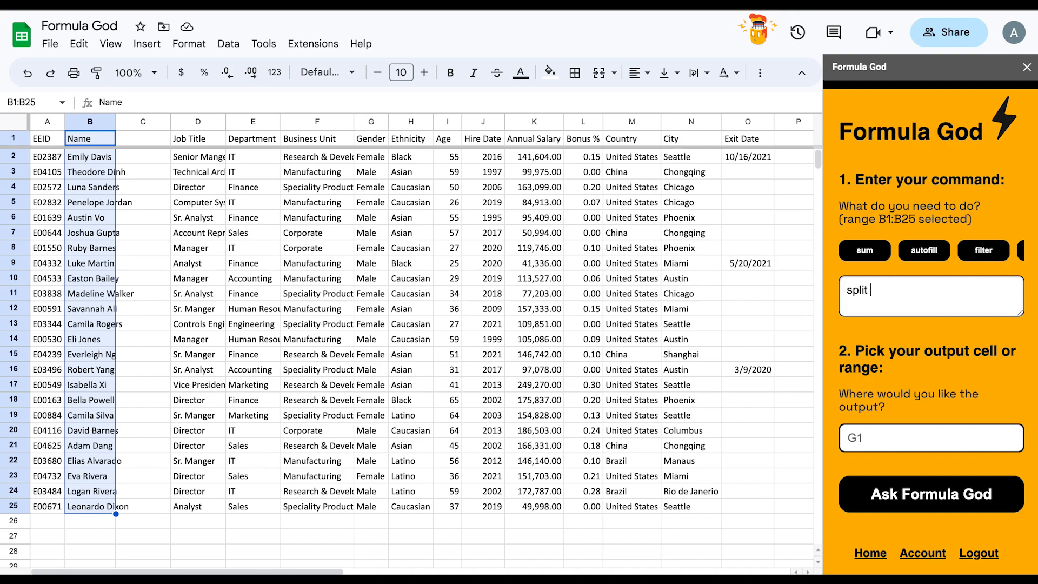
pyautogui.write('the name into first name and las')
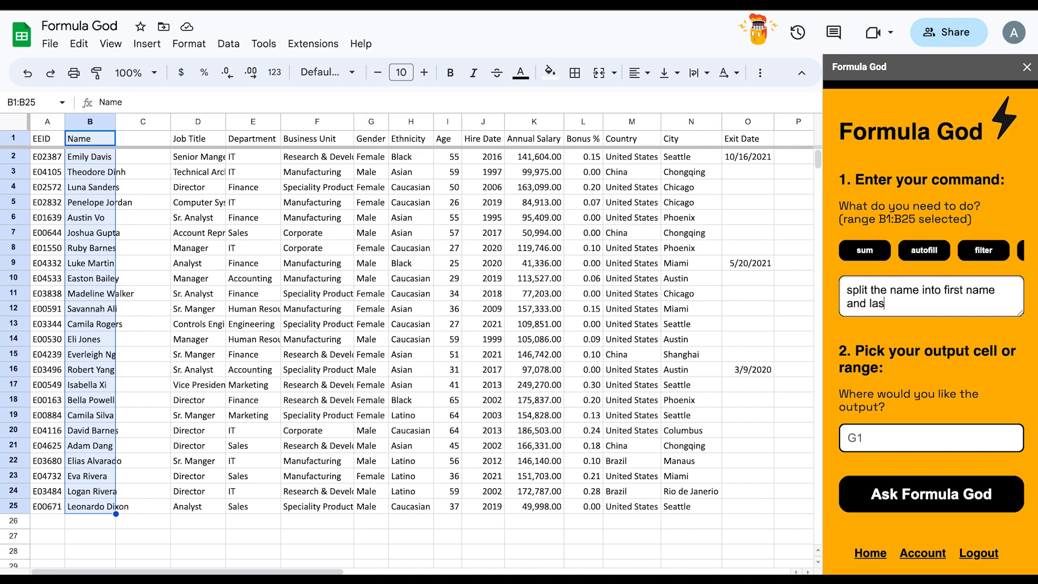
pyautogui.write('t name')
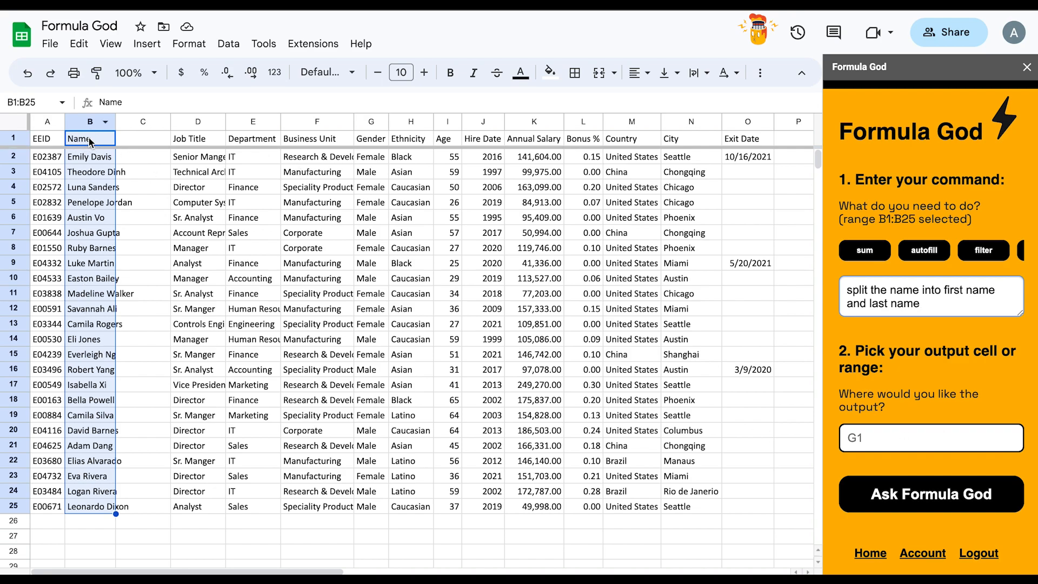
pyautogui.click(936, 495)
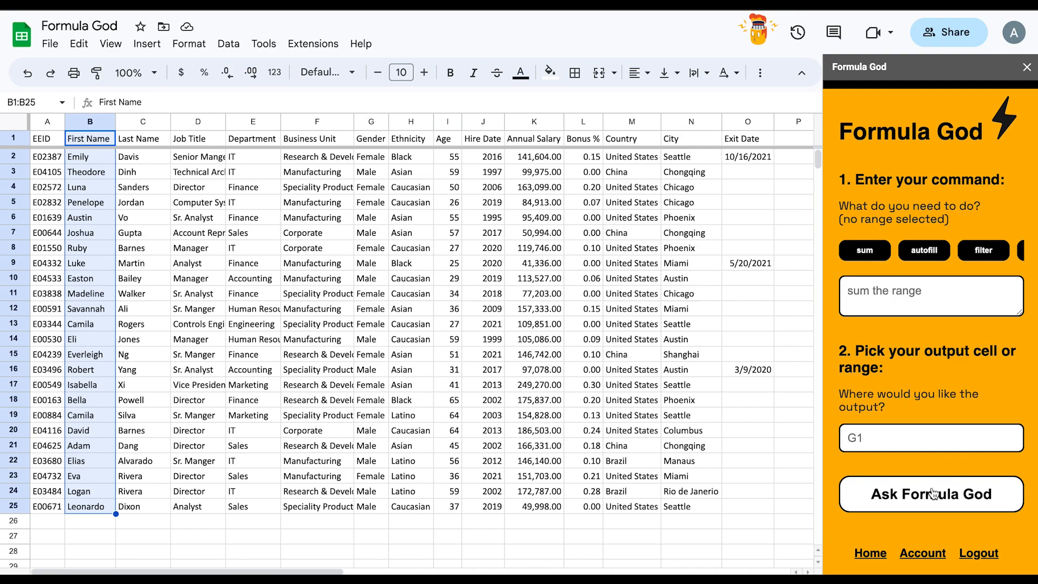
pyautogui.click(932, 493)
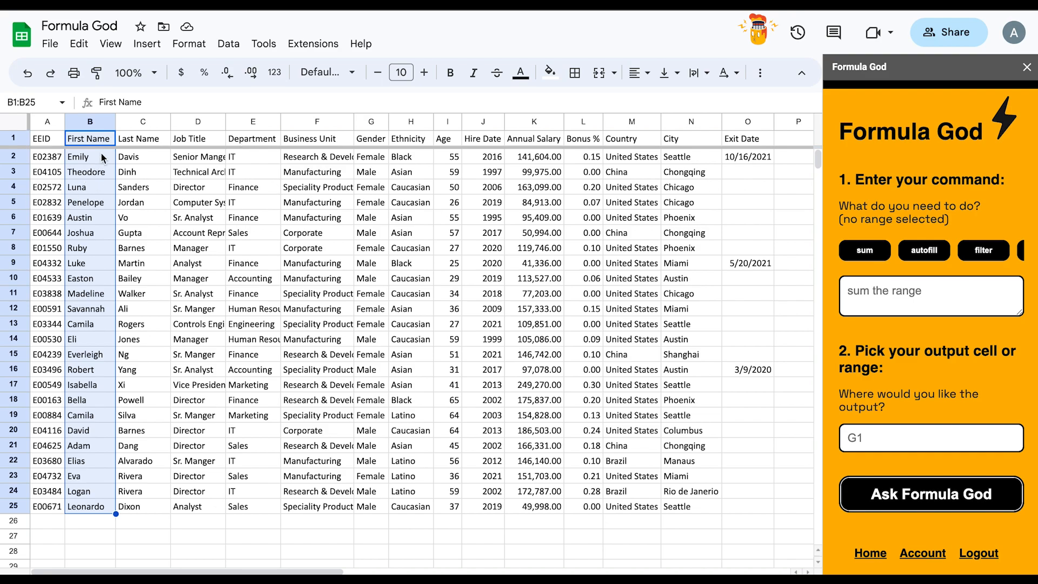
# Select the First Name and Last Name range B1:C25 and ask Formula God to "combine first name and last name".
pyautogui.rightClick(100, 130)
pyautogui.press('Escape')
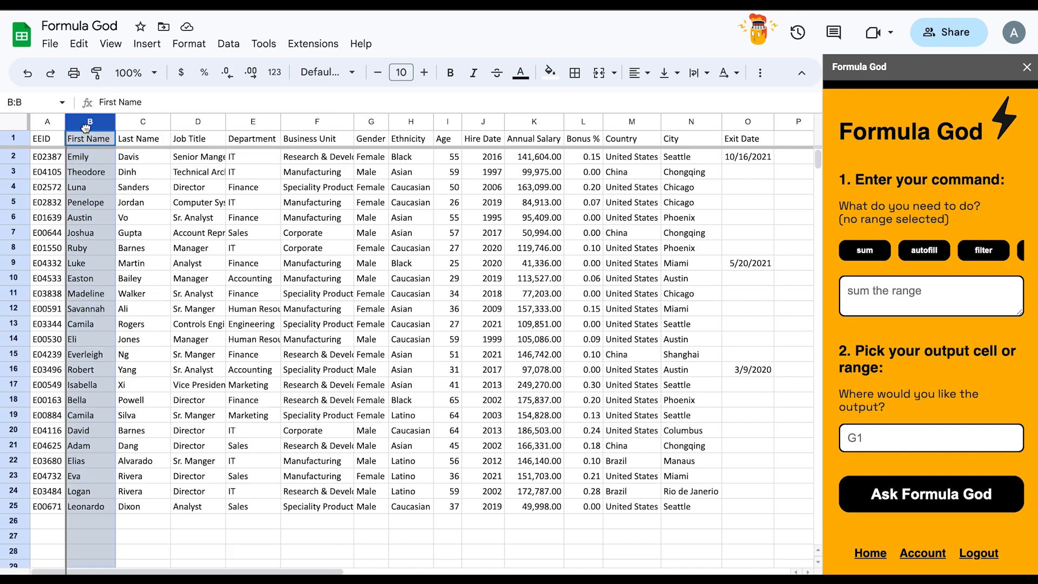
pyautogui.click(176, 172)
pyautogui.moveTo(78, 140); pyautogui.dragTo(150, 501)
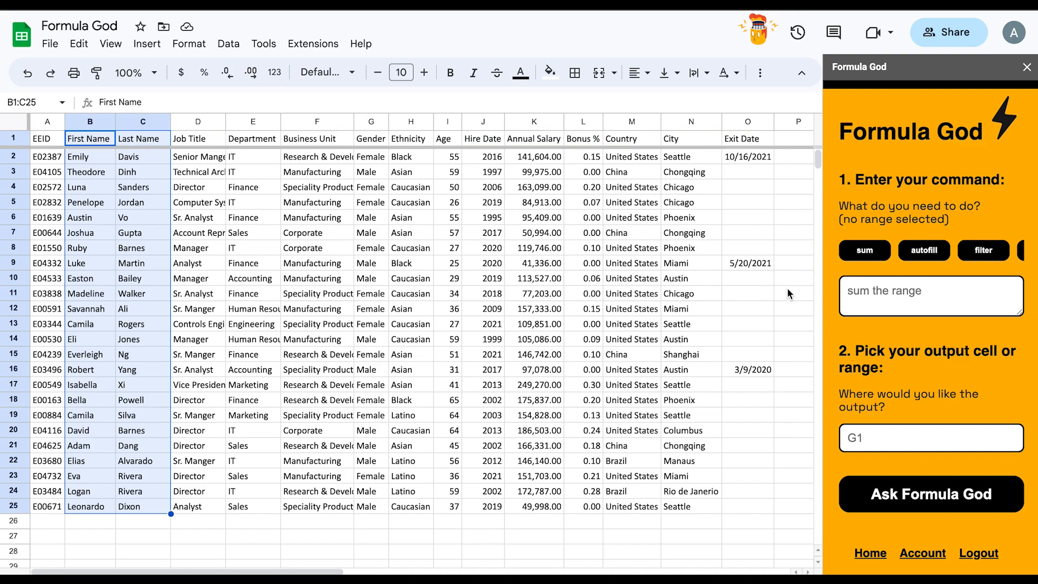
pyautogui.click(876, 297)
pyautogui.write('combine first a')
pyautogui.press('BackSpace')
pyautogui.write('name and')
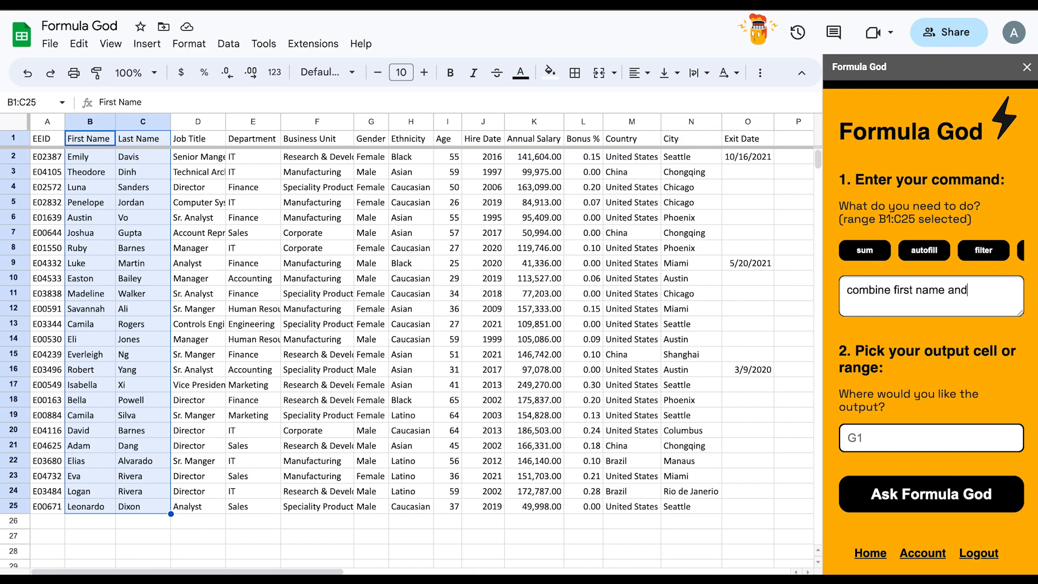
pyautogui.write(' last name')
pyautogui.press('Tab')
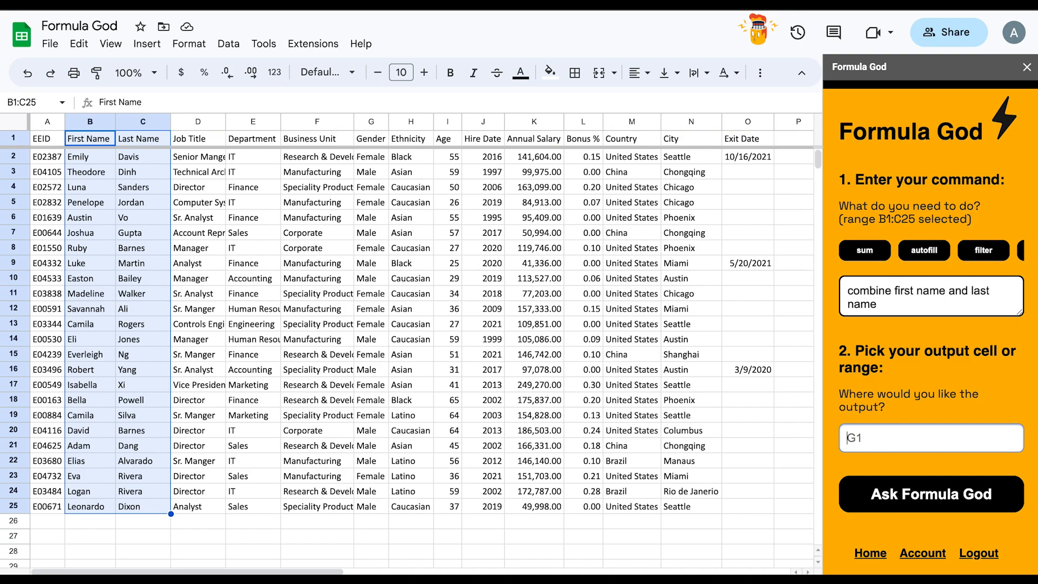
pyautogui.click(955, 496)
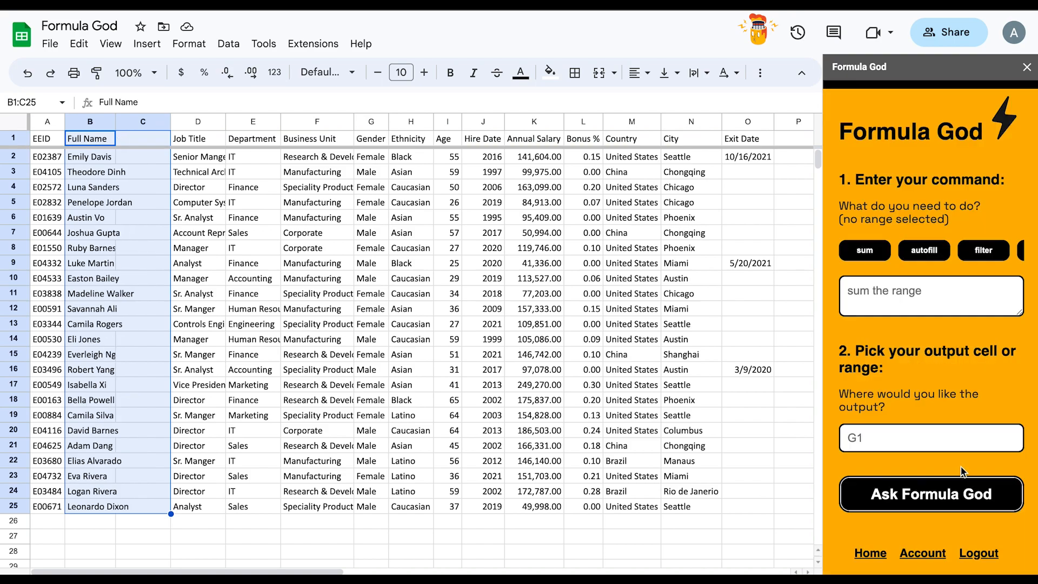
# Fit the Full Name column B to its contents and delete the empty column C.
pyautogui.click(799, 345)
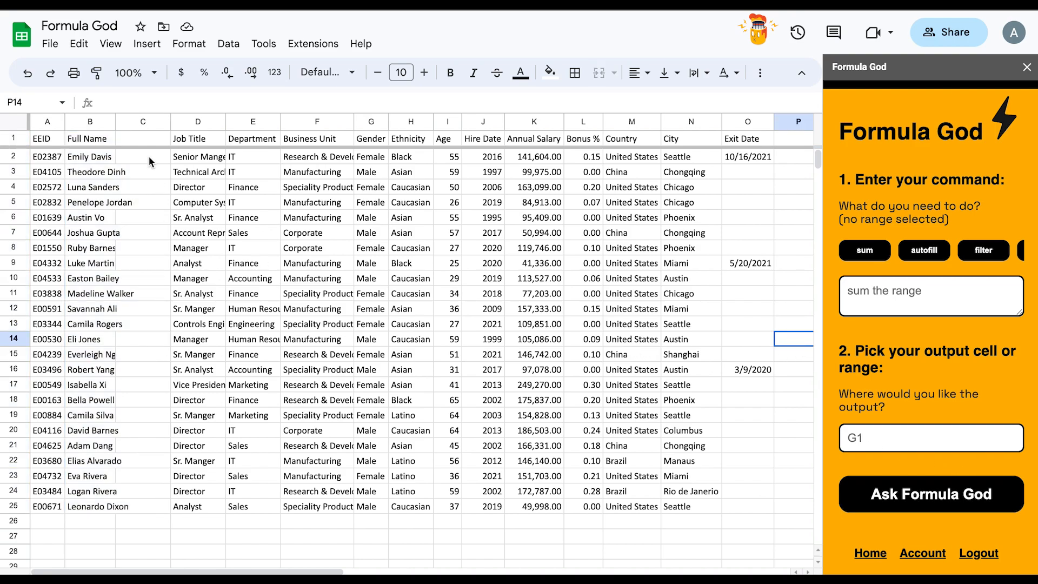
pyautogui.moveTo(117, 122); pyautogui.dragTo(116, 121)
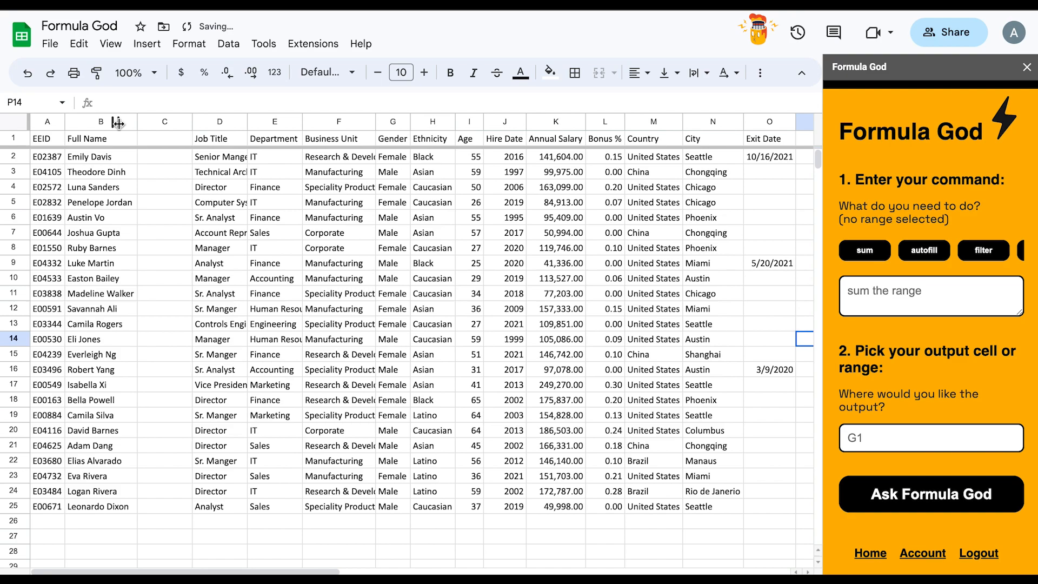
pyautogui.click(161, 119)
pyautogui.rightClick(161, 120)
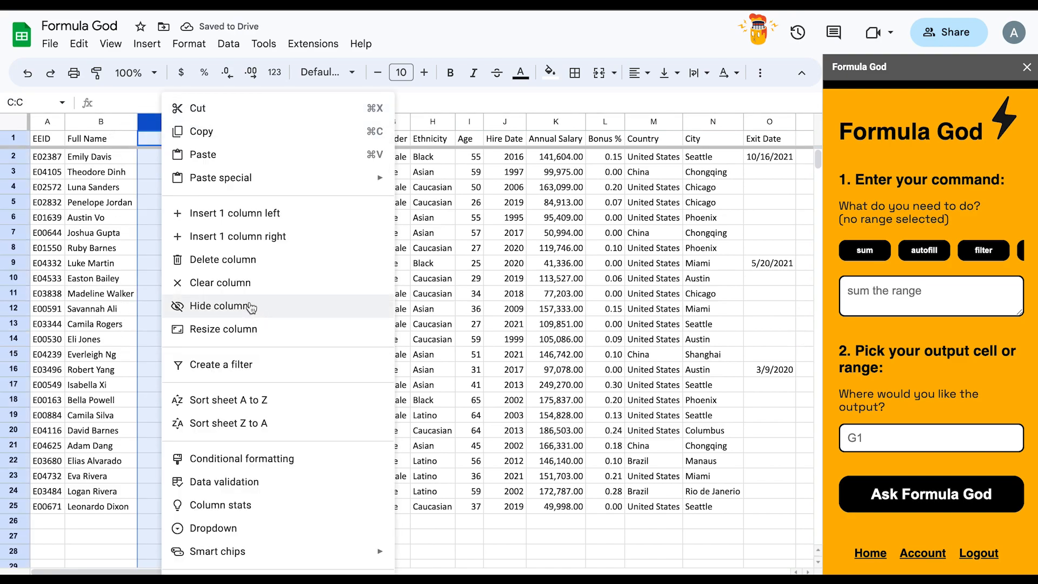
pyautogui.click(238, 260)
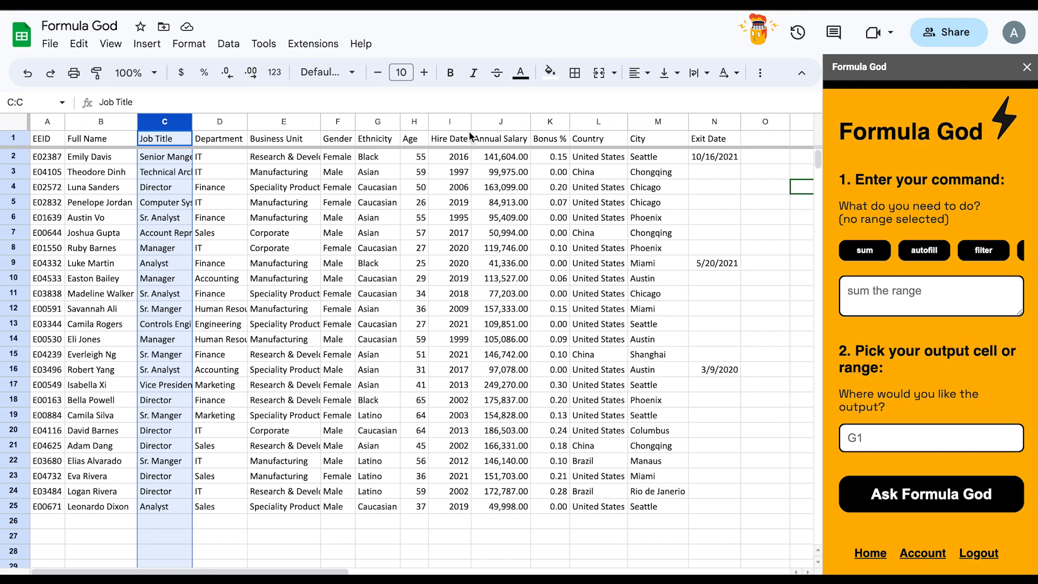
# Select the Annual Salary range J1:J25 and ask Formula God to "list the min and max values" with output in J27.
pyautogui.click(493, 140)
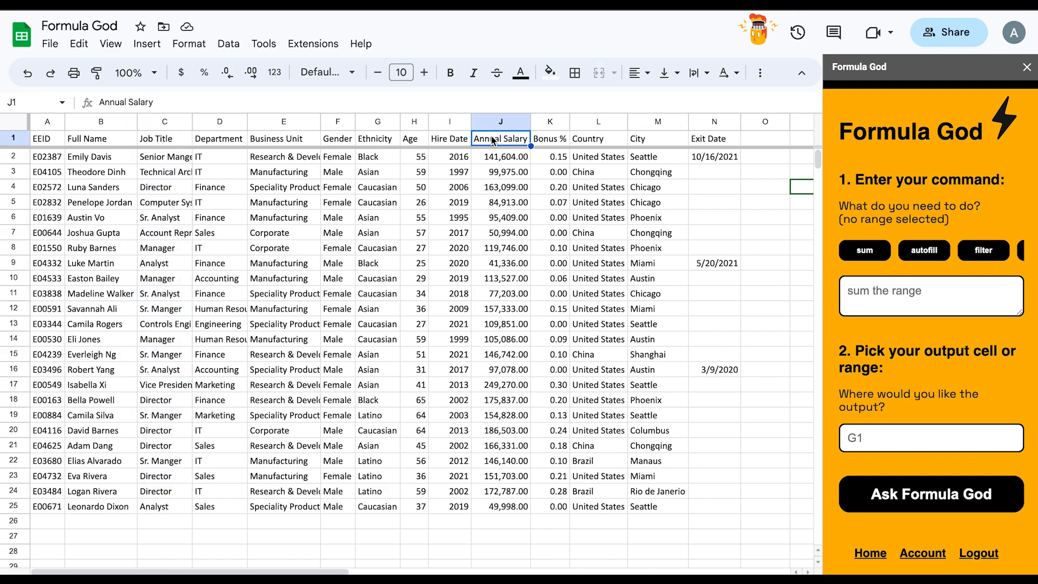
pyautogui.keyDown('shift'); pyautogui.click(507, 511); pyautogui.keyUp('shift')
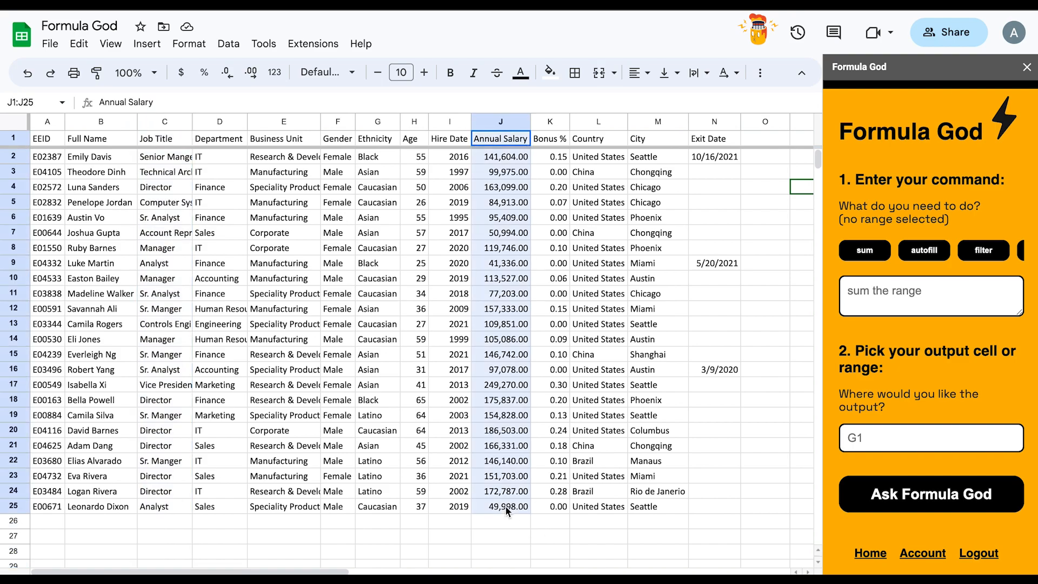
pyautogui.click(894, 297)
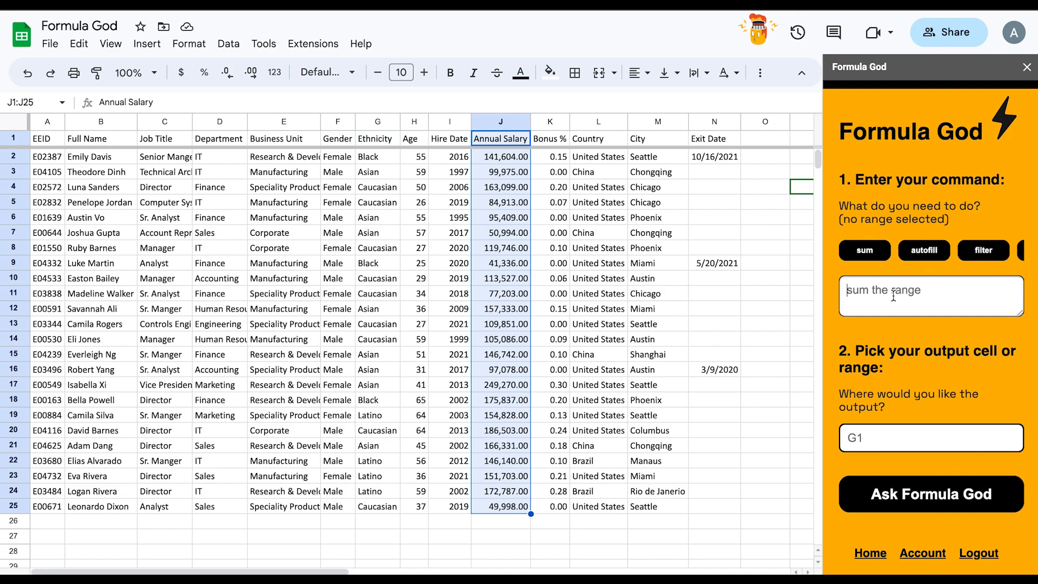
pyautogui.write('list the min and max values')
pyautogui.click(848, 437)
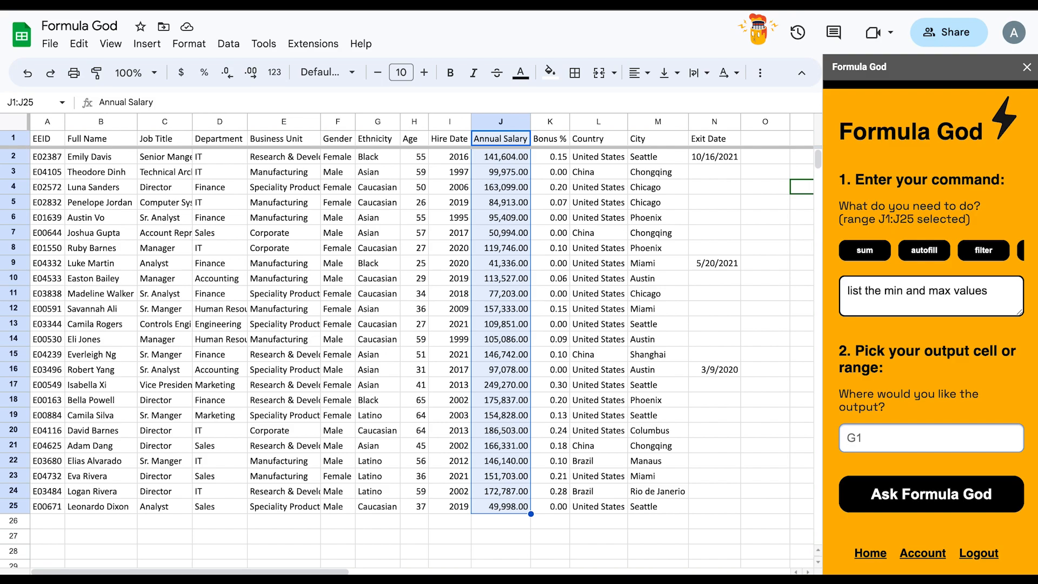
pyautogui.write('J27')
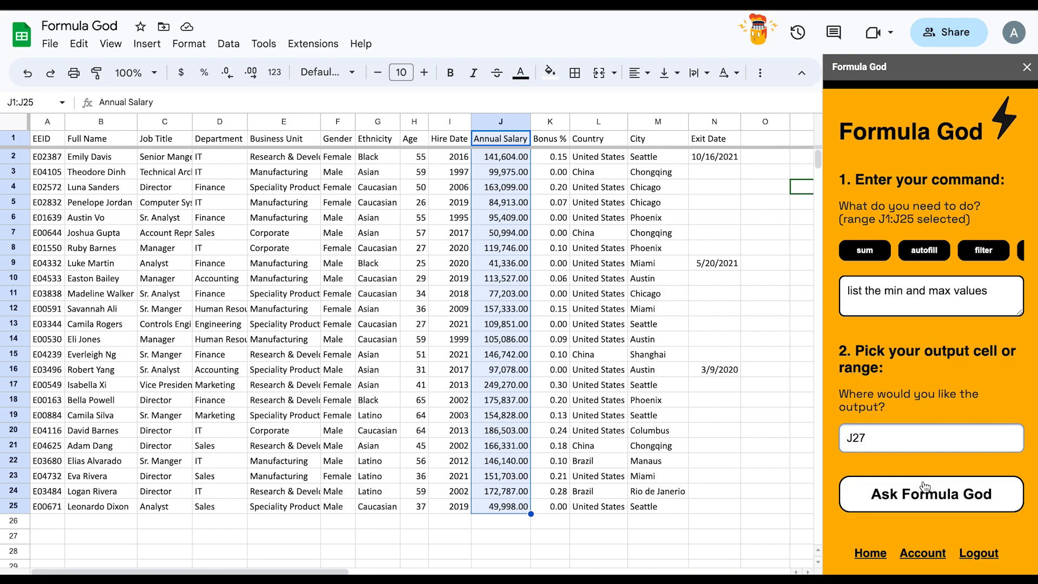
pyautogui.click(911, 495)
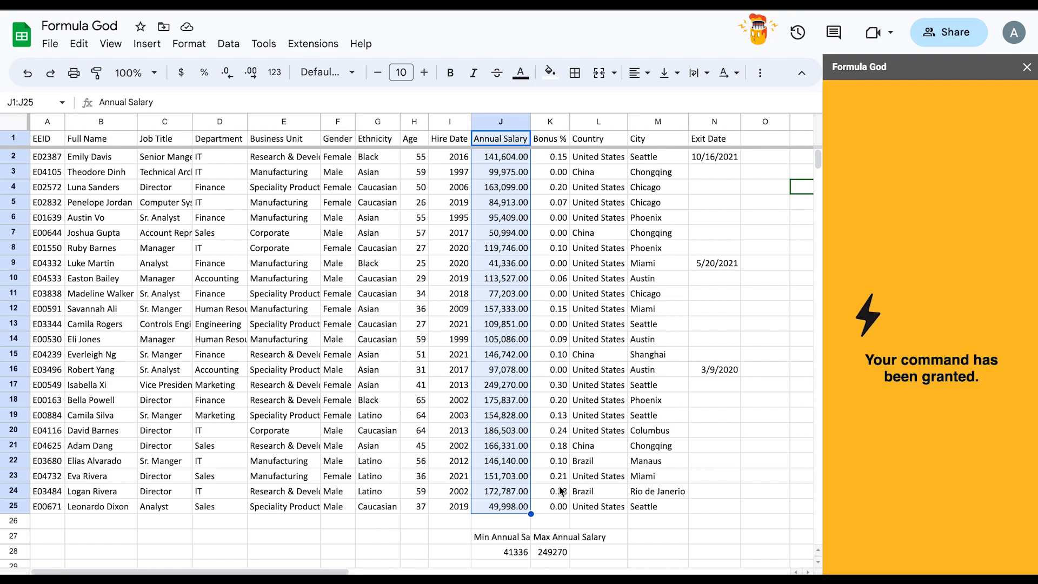
# Check the min and max salary outputs against the matching Annual Salary cells, and clear the output in J27:K28.
pyautogui.click(516, 541)
pyautogui.click(518, 552)
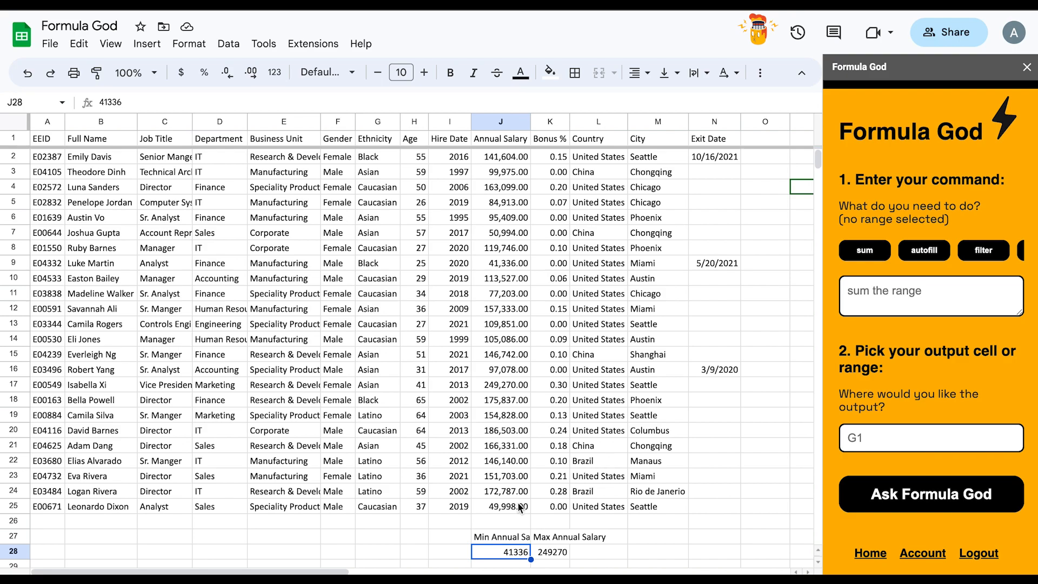
pyautogui.click(511, 260)
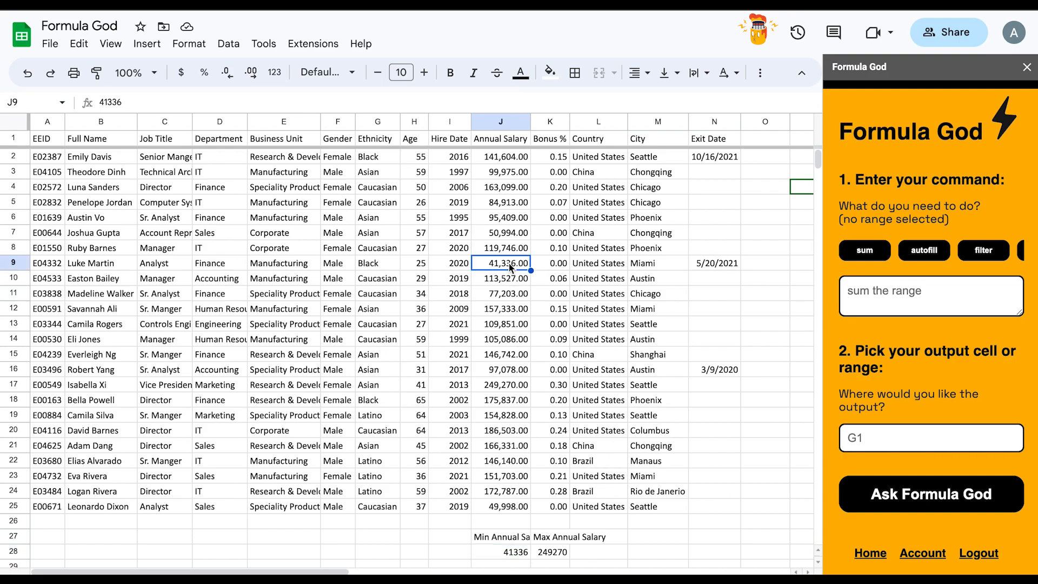
pyautogui.click(560, 552)
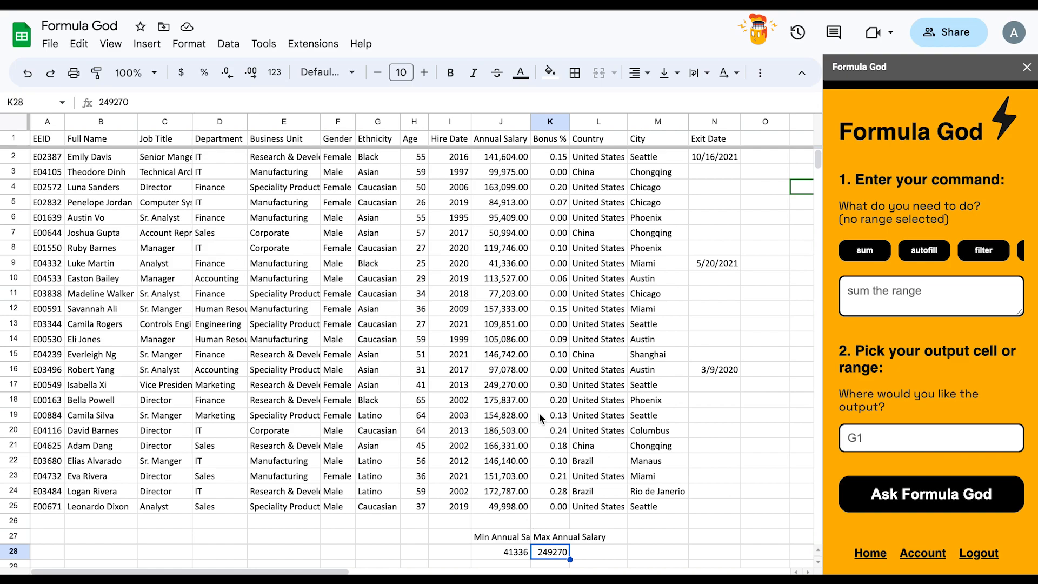
pyautogui.click(525, 391)
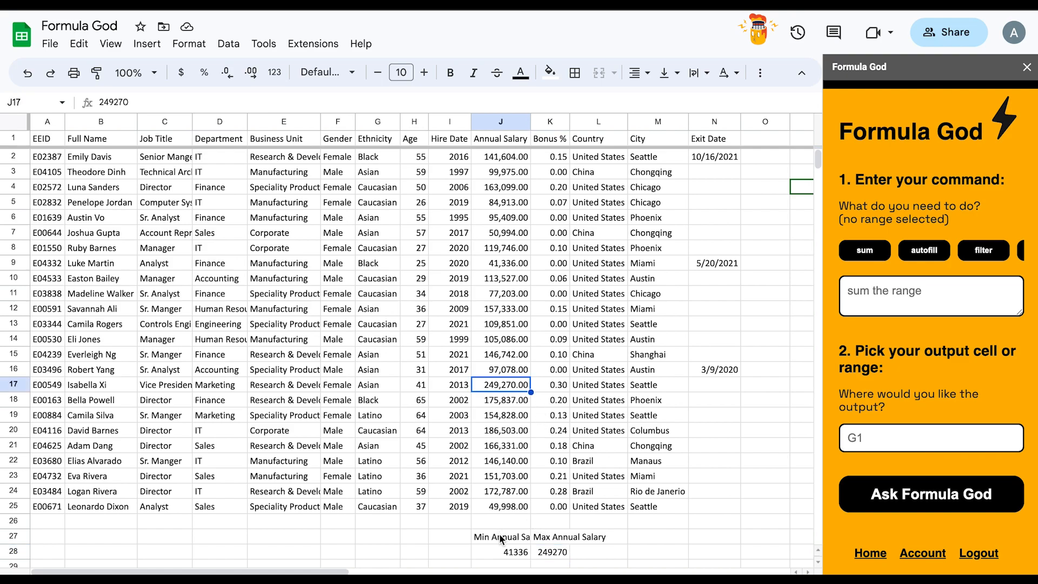
pyautogui.moveTo(502, 539); pyautogui.dragTo(551, 553)
pyautogui.press('Delete')
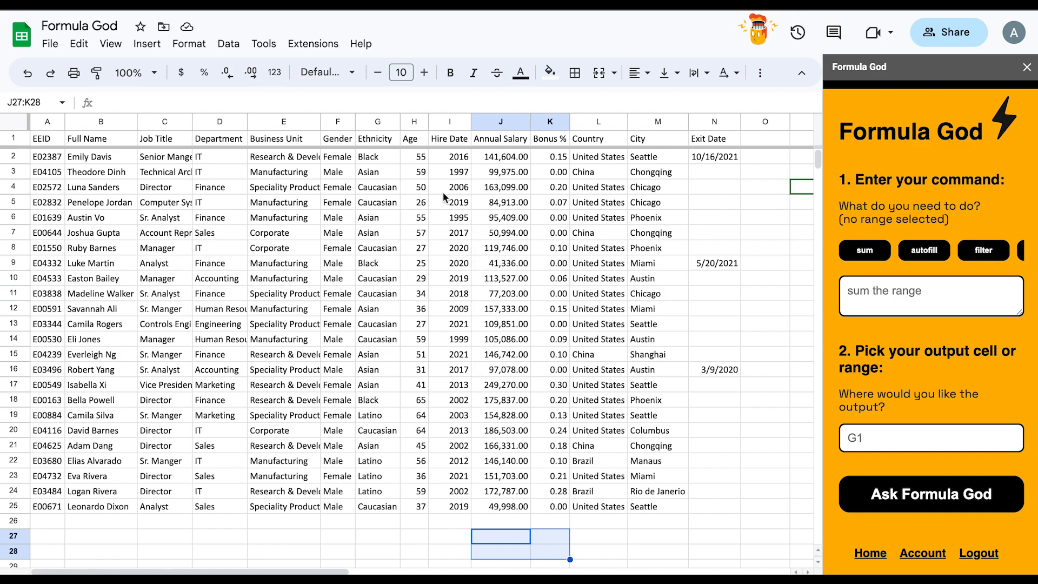
# Select the Ethnicity range G1:G25 and ask Formula God to "count the number of cells if Asian" with output in G27.
pyautogui.click(385, 140)
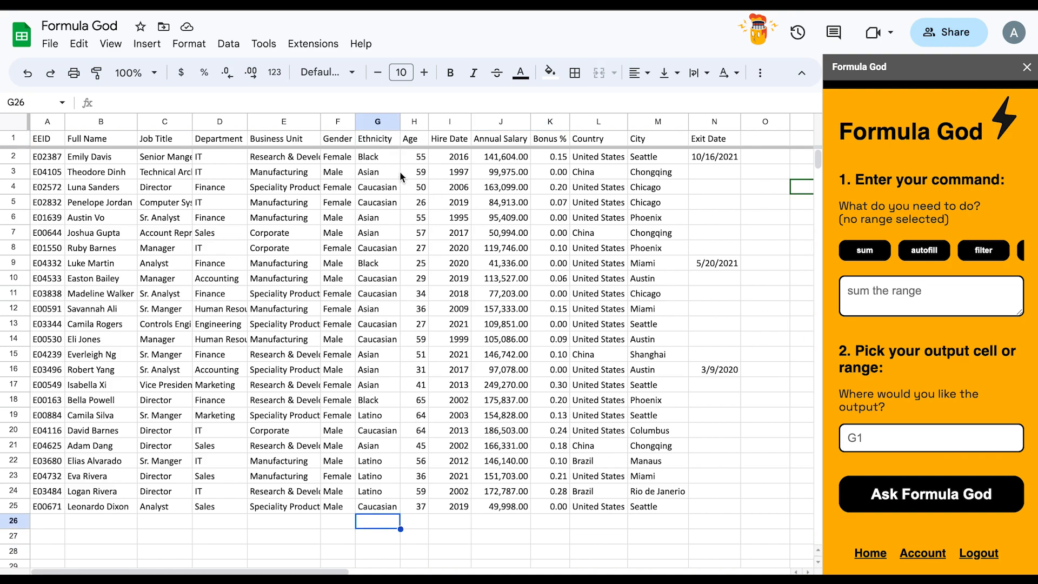
pyautogui.click(380, 141)
pyautogui.keyDown('shift'); pyautogui.click(382, 508); pyautogui.keyUp('shift')
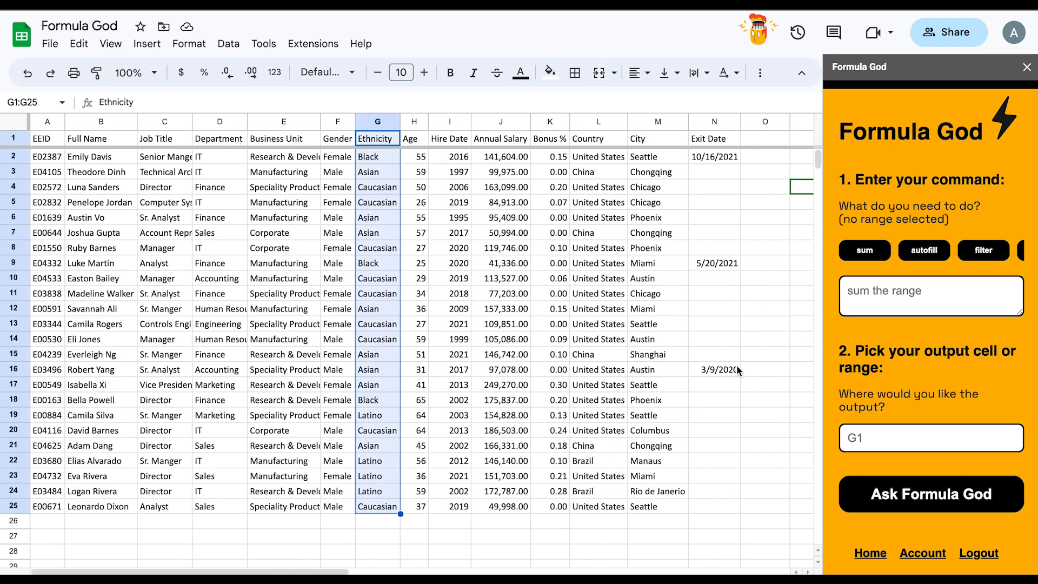
pyautogui.click(887, 300)
pyautogui.write('count the nu')
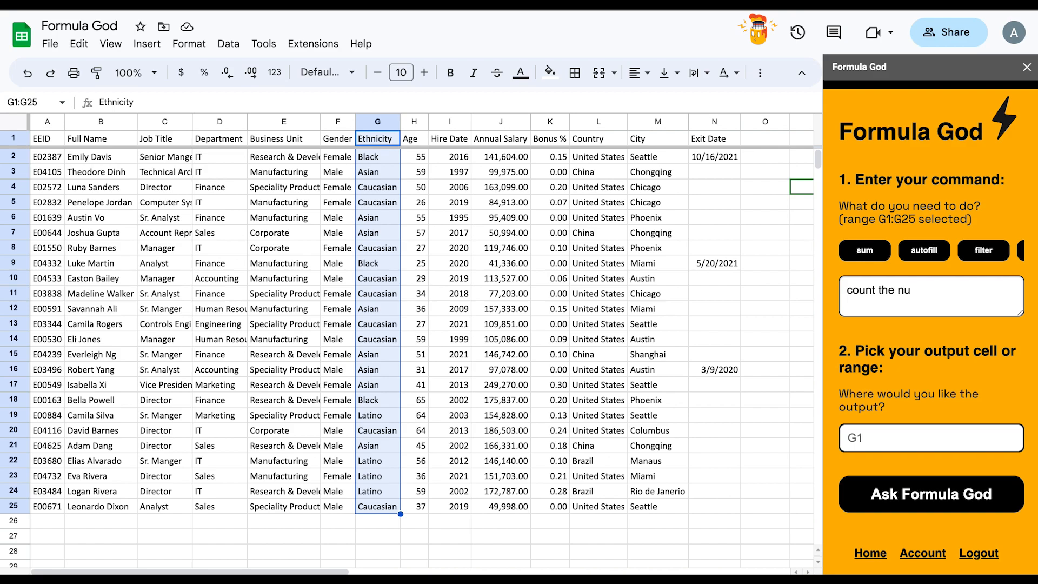
pyautogui.write('mber of cells if Asian')
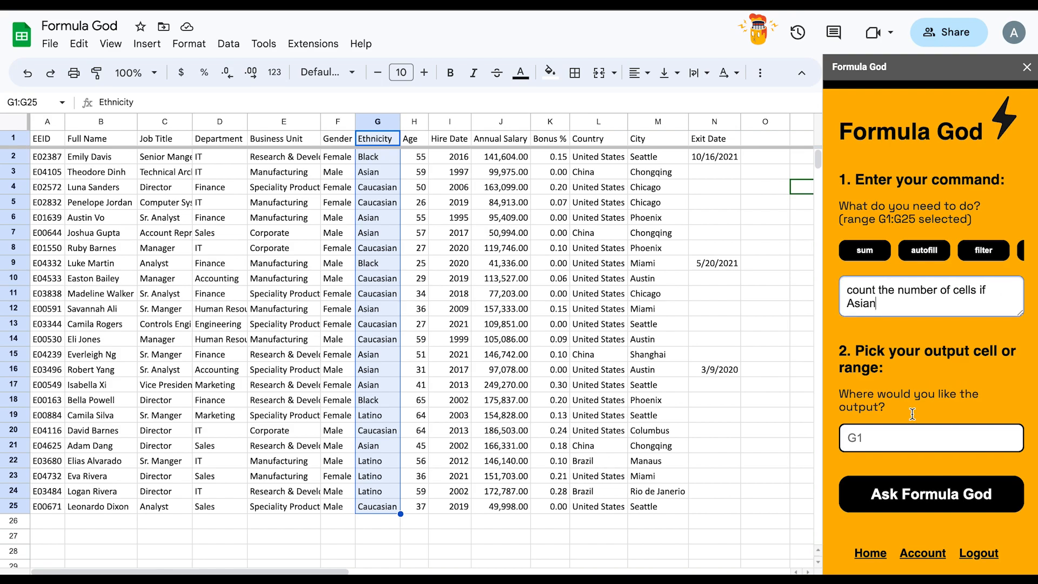
pyautogui.click(895, 438)
pyautogui.write('G1:G25')
pyautogui.write('G2')
pyautogui.hotkey('ctrl', 'a')
pyautogui.write('G27')
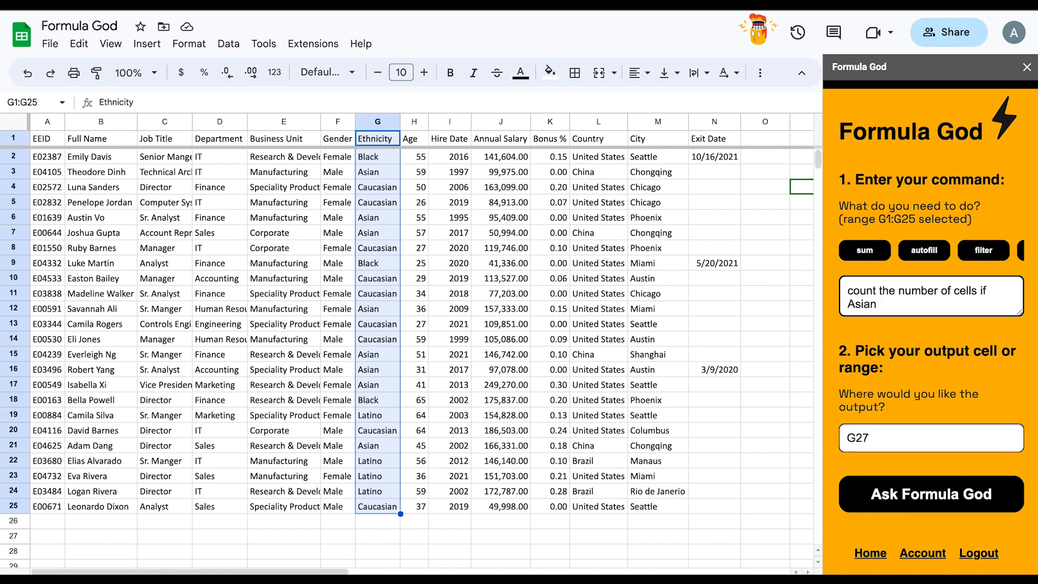
pyautogui.click(933, 505)
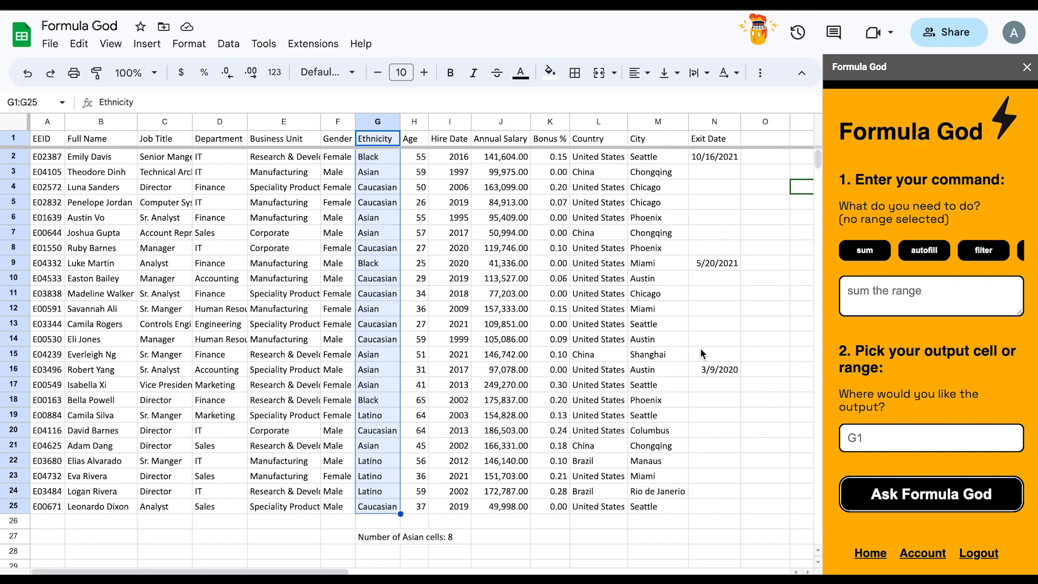
# Insert one empty column to the left of the Gender column F and widen the Business Unit column E to show its full text.
pyautogui.click(335, 121)
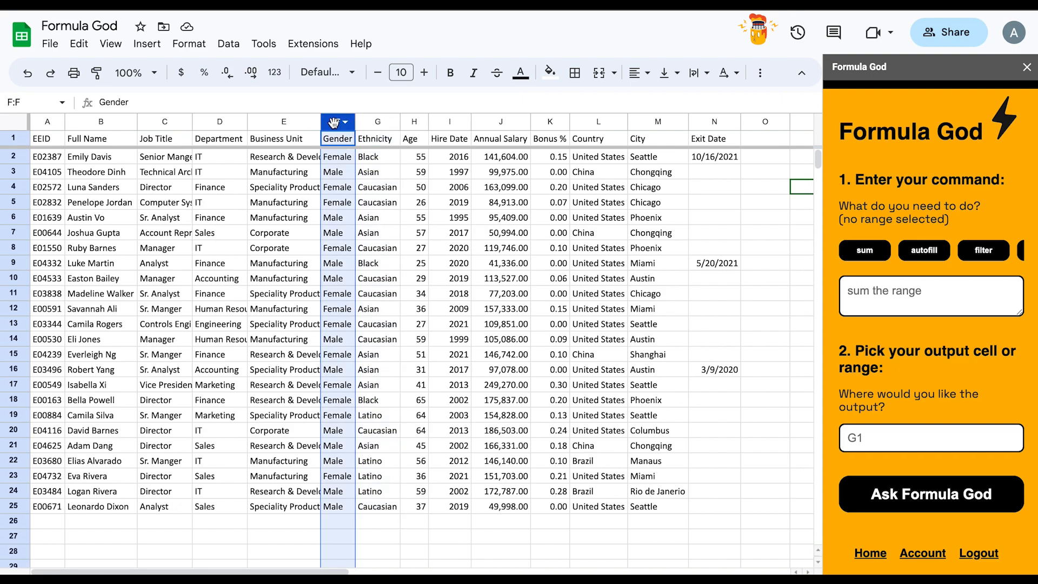
pyautogui.rightClick(335, 123)
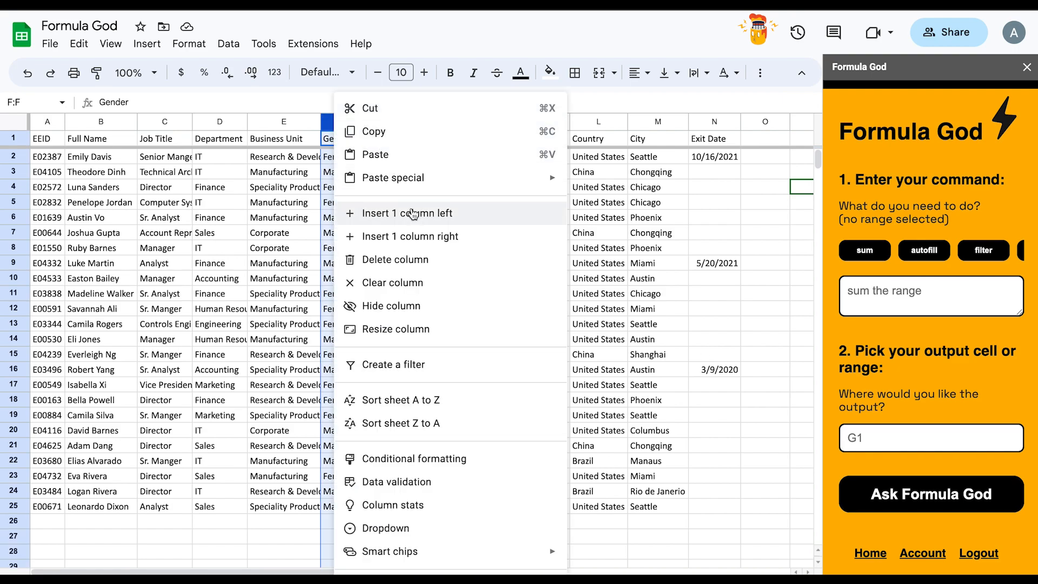
pyautogui.click(413, 213)
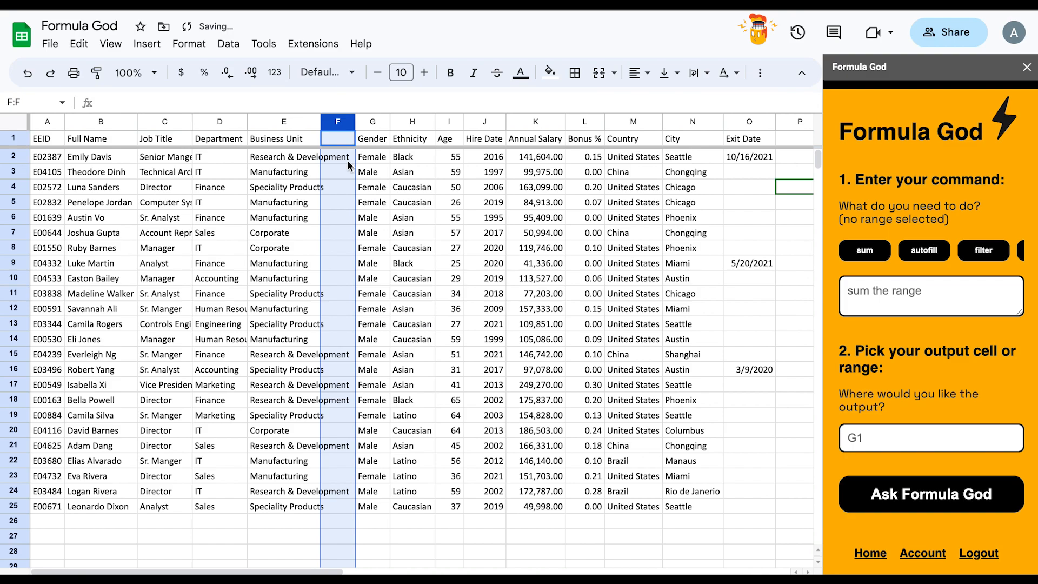
pyautogui.moveTo(321, 122); pyautogui.dragTo(353, 121)
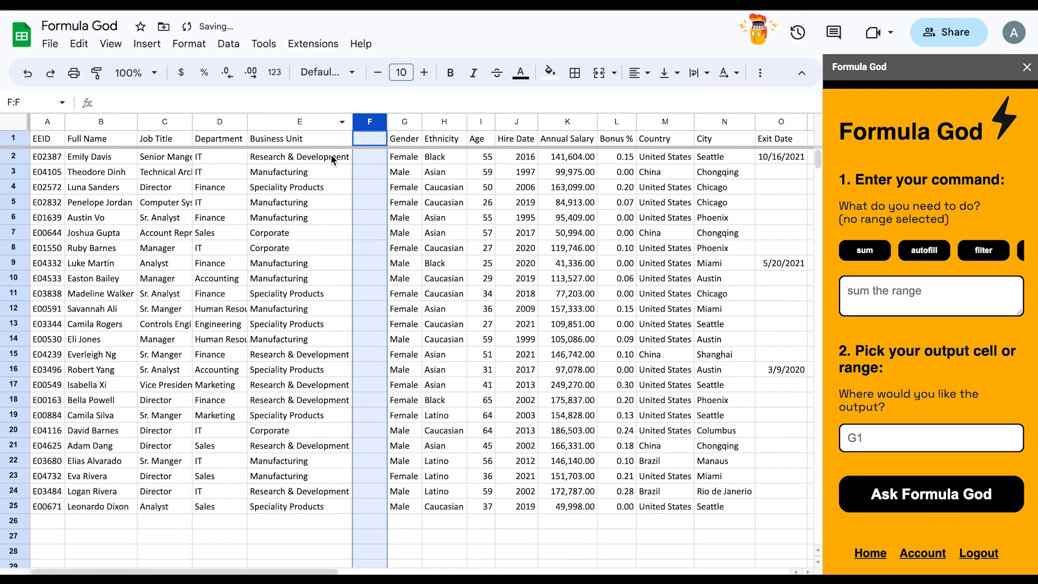
# Select the Business Unit range E1:E25 and ask Formula God "if the business unit is Corporate, return Ok" with output in F1.
pyautogui.click(310, 140)
pyautogui.moveTo(310, 141); pyautogui.dragTo(322, 503)
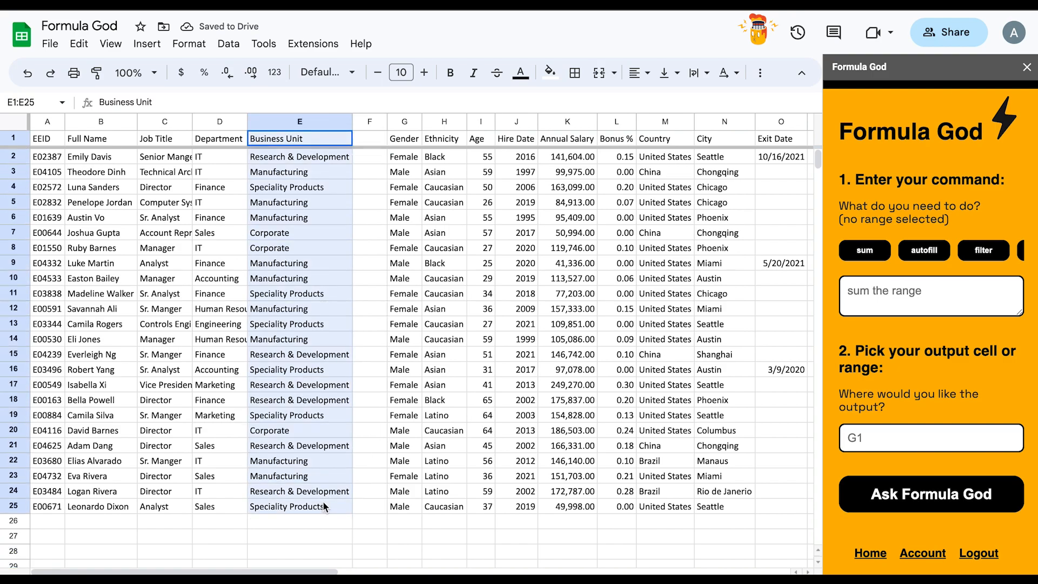
pyautogui.click(910, 292)
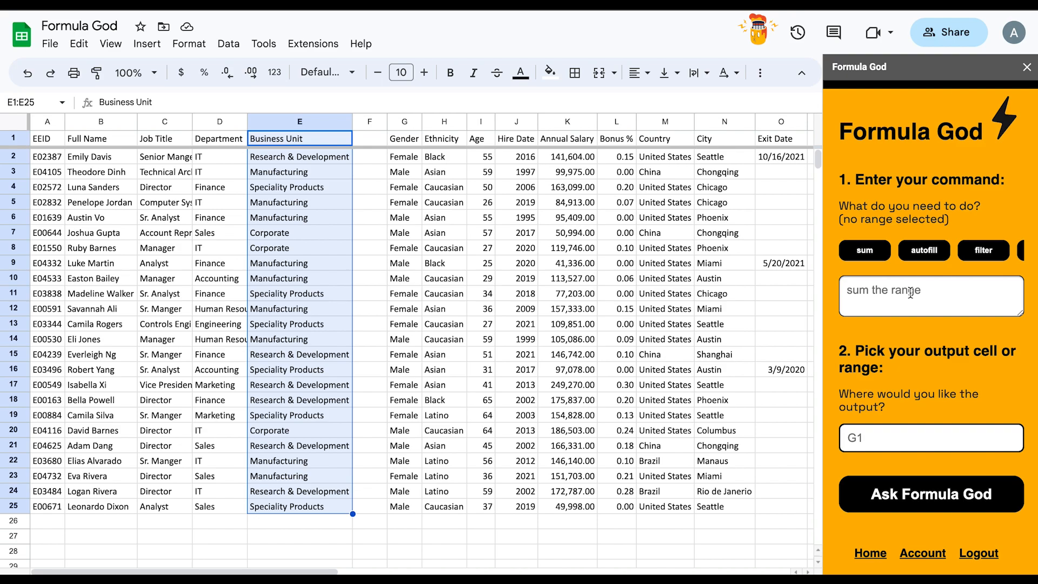
pyautogui.write('if the b')
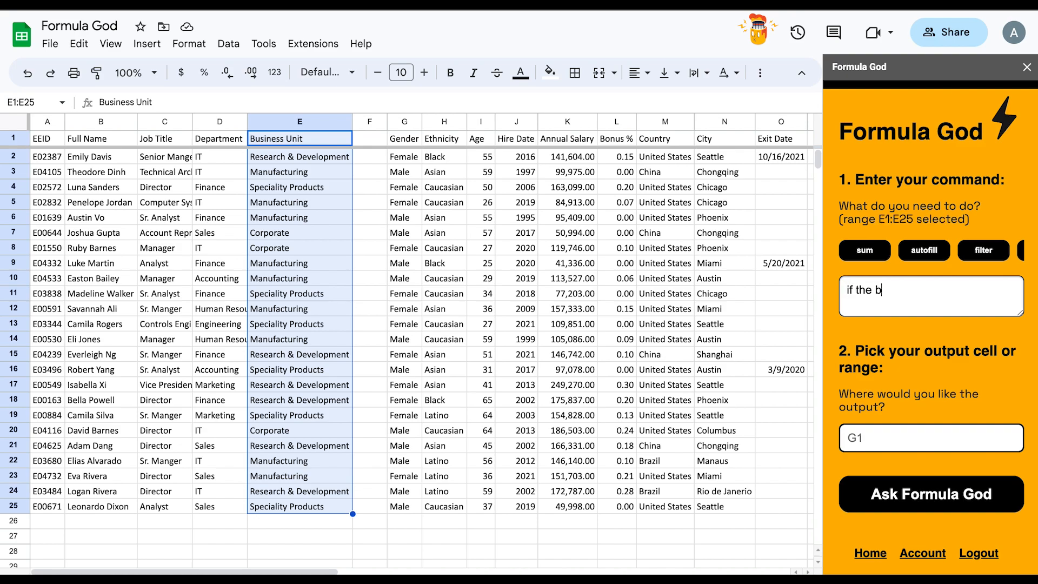
pyautogui.write('usiness unit is Corp')
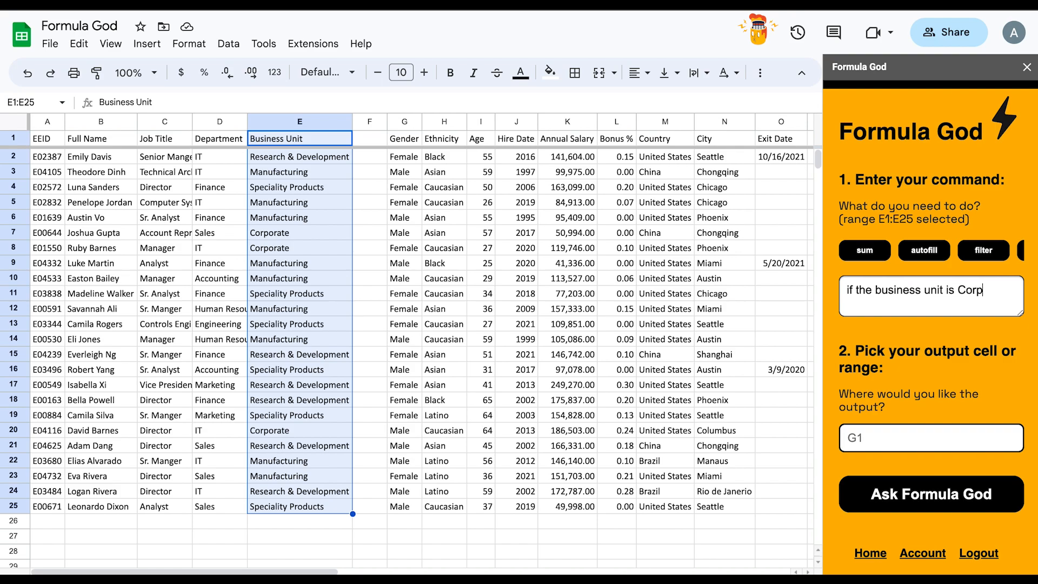
pyautogui.write('orate, return Ok')
pyautogui.press('Tab')
pyautogui.write('F1')
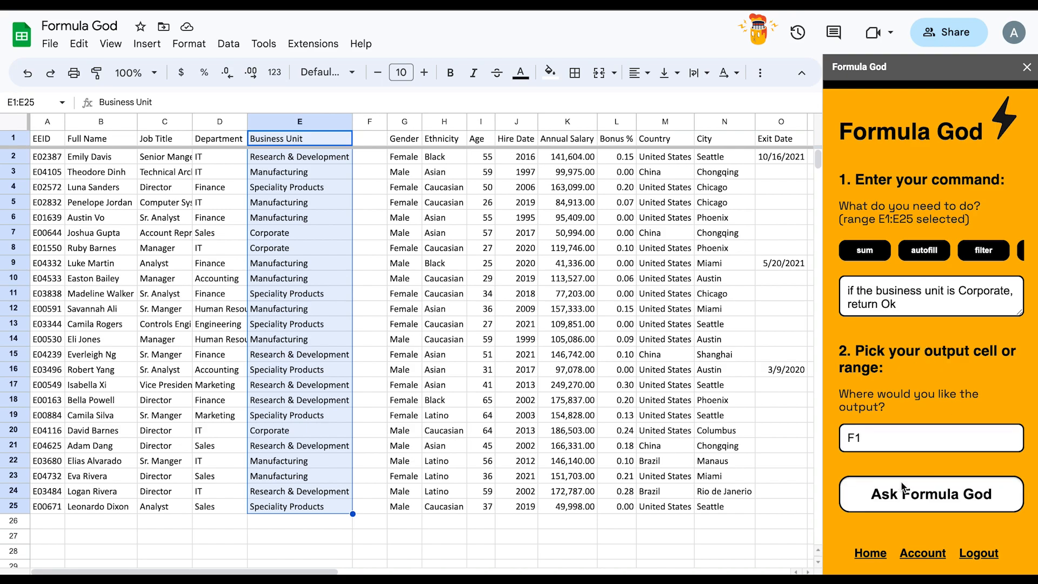
pyautogui.click(872, 492)
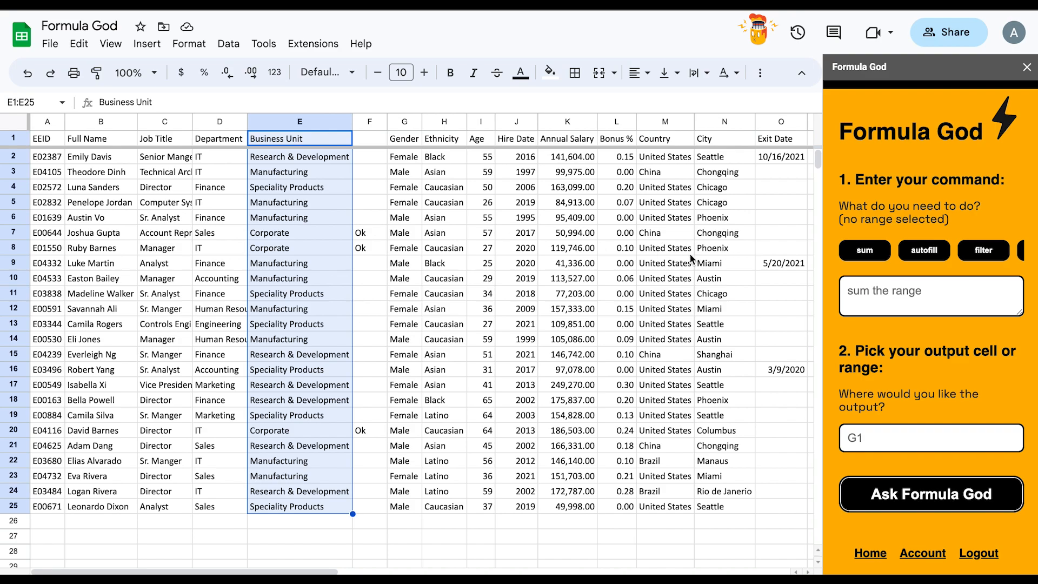
# Ask Formula God "if the business unit is corporate, return Ok, if not return Oh No!" for E1:E25 with output in F1.
pyautogui.click(874, 294)
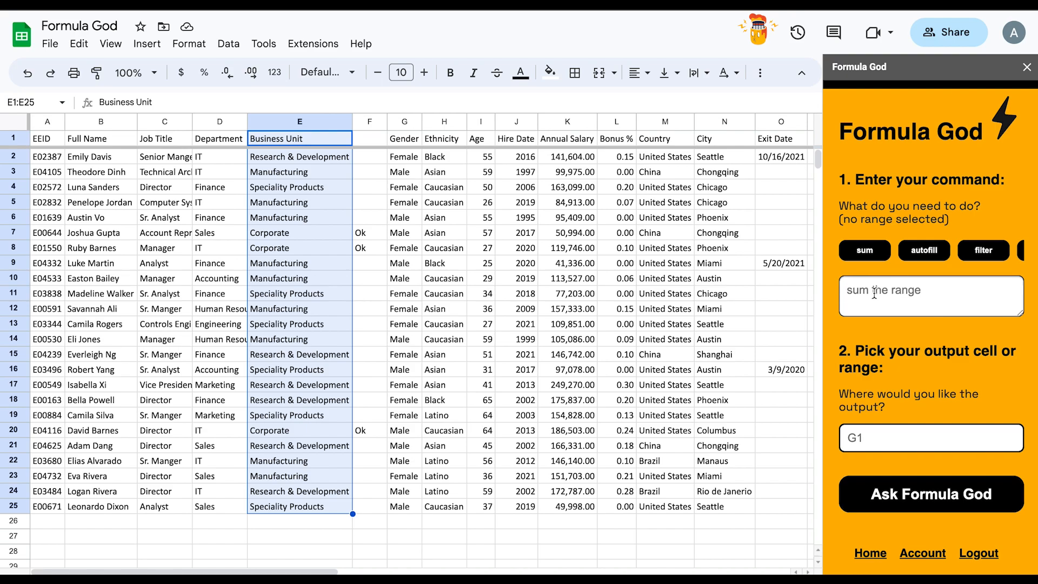
pyautogui.write('if the b')
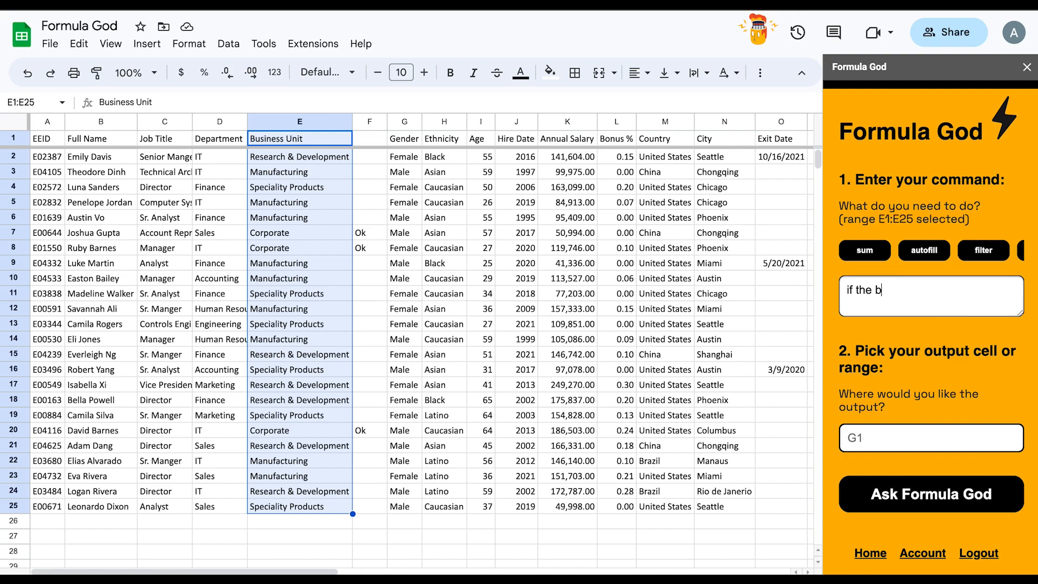
pyautogui.write('usiness unit is corporate, return o')
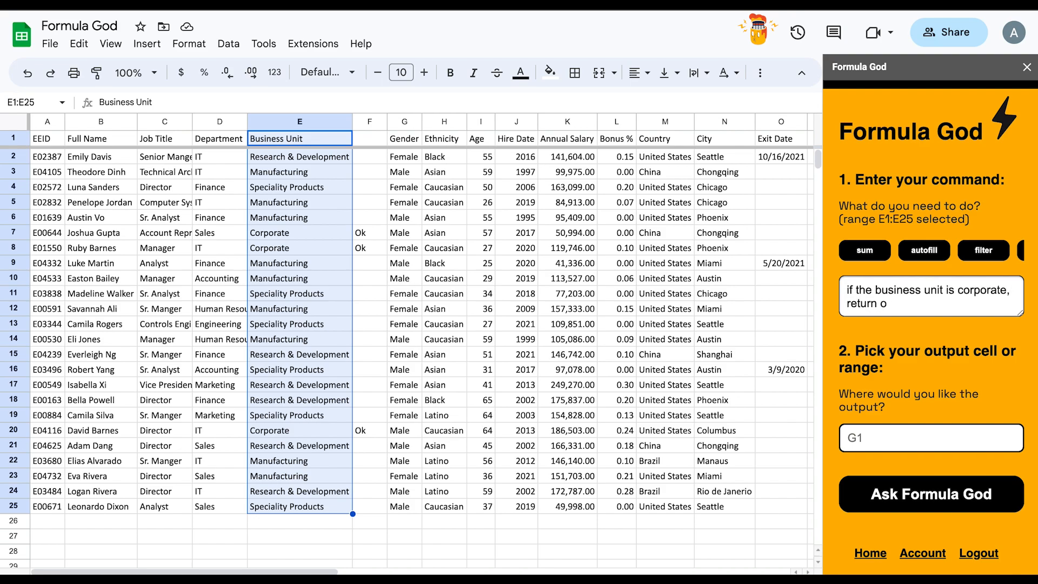
pyautogui.press('BackSpace')
pyautogui.write('Ok, if not return Oh No!')
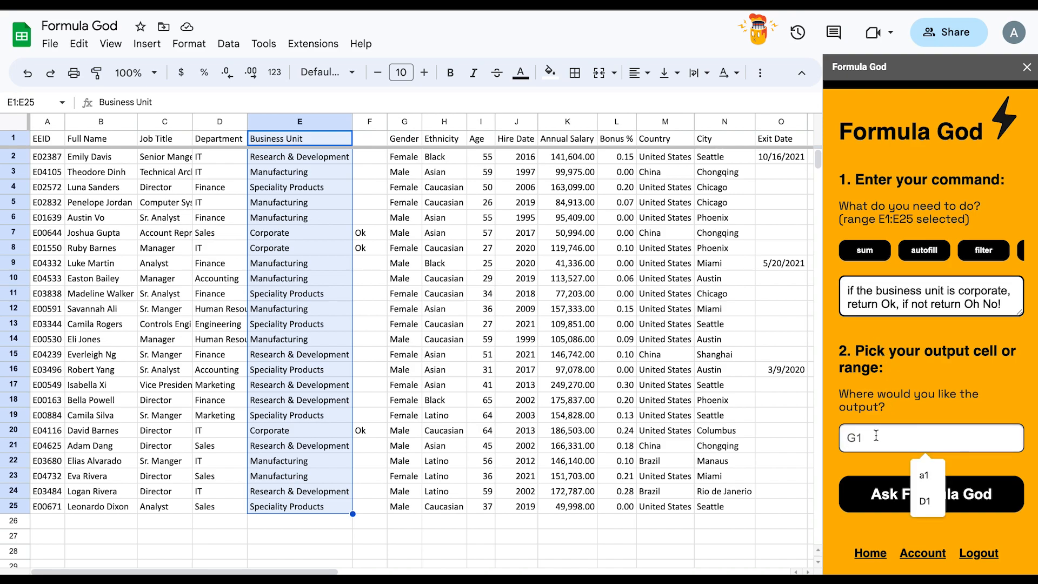
pyautogui.write('F1')
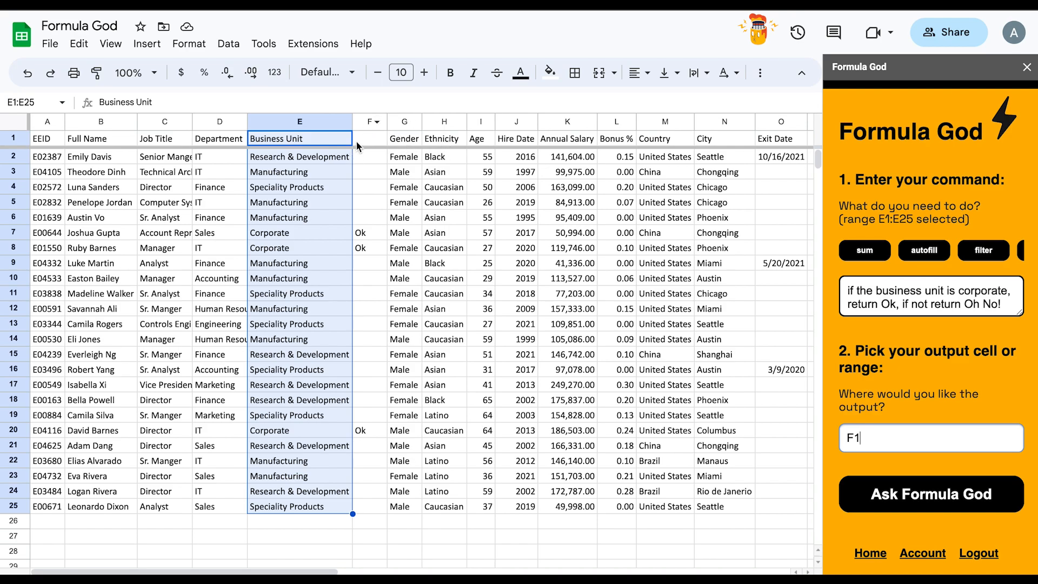
pyautogui.click(913, 498)
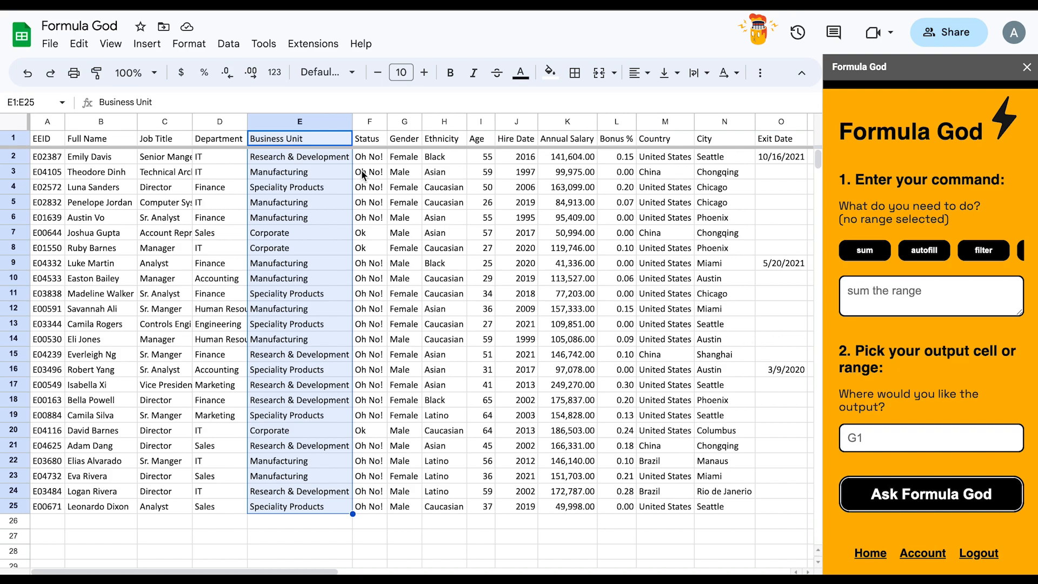
# Check the Status outputs in column F against the matching Business Unit cells, including the Corporate rows and the header.
pyautogui.click(325, 236)
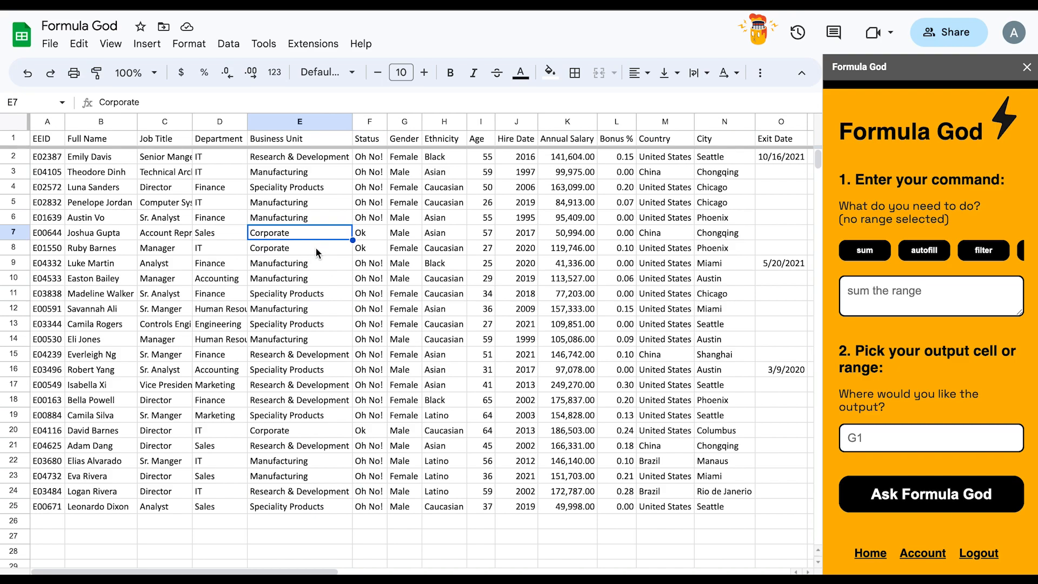
pyautogui.click(373, 236)
pyautogui.click(366, 250)
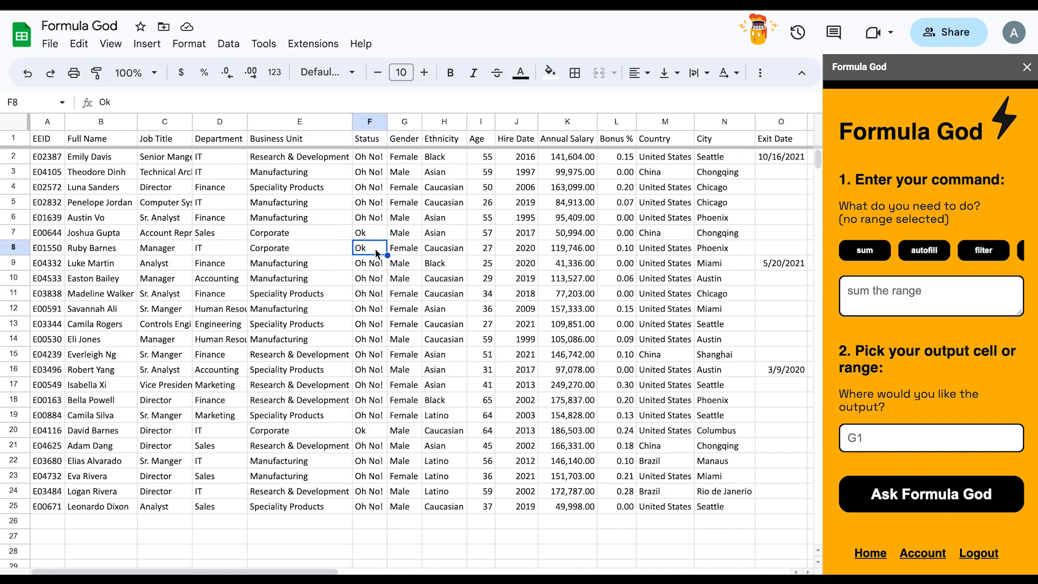
pyautogui.click(373, 265)
pyautogui.click(373, 279)
pyautogui.click(376, 297)
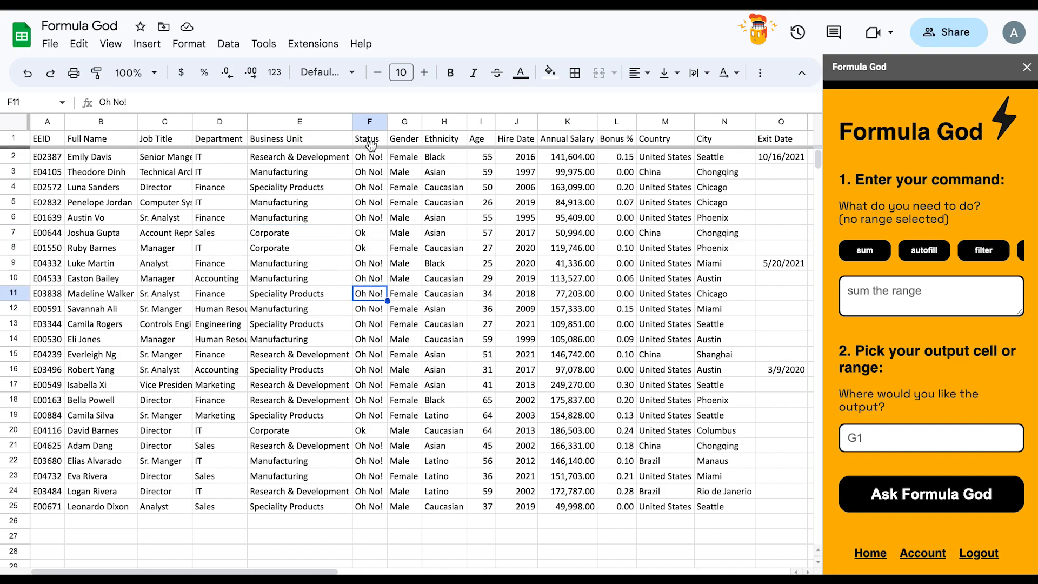
pyautogui.click(367, 141)
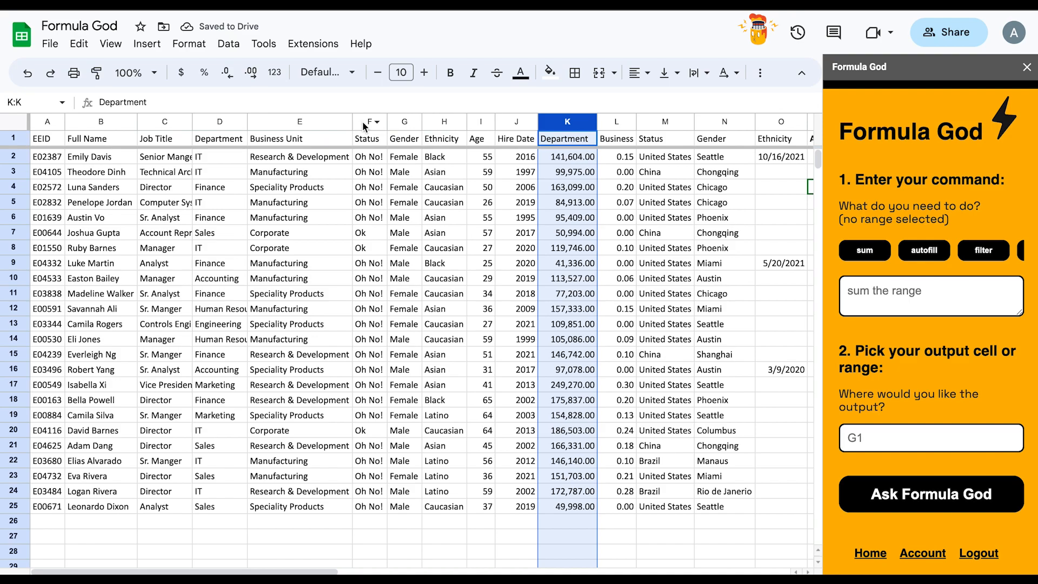
# Insert one empty column between the Business Unit and Status columns.
pyautogui.click(366, 123)
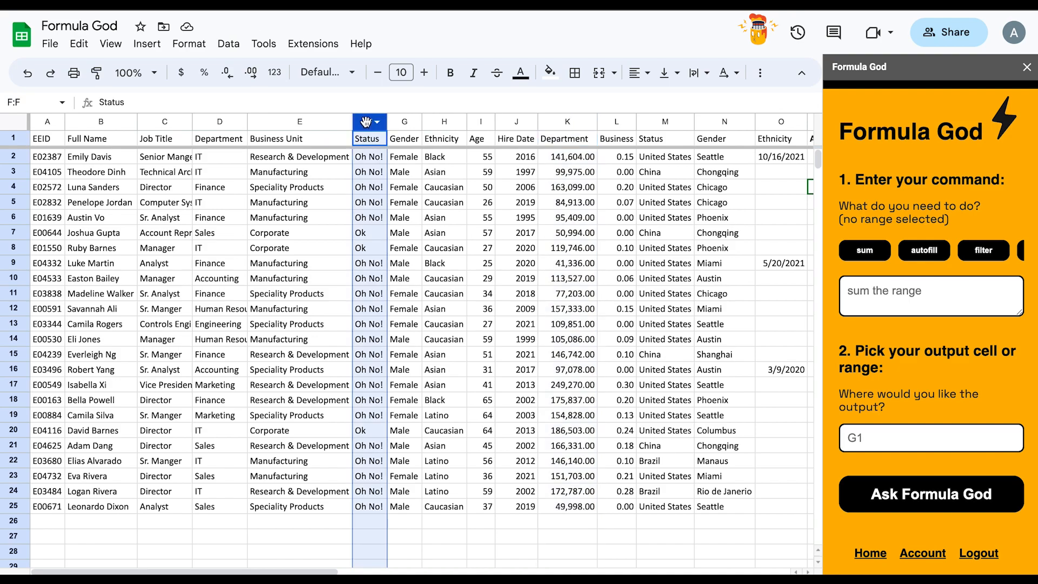
pyautogui.rightClick(366, 123)
pyautogui.click(447, 213)
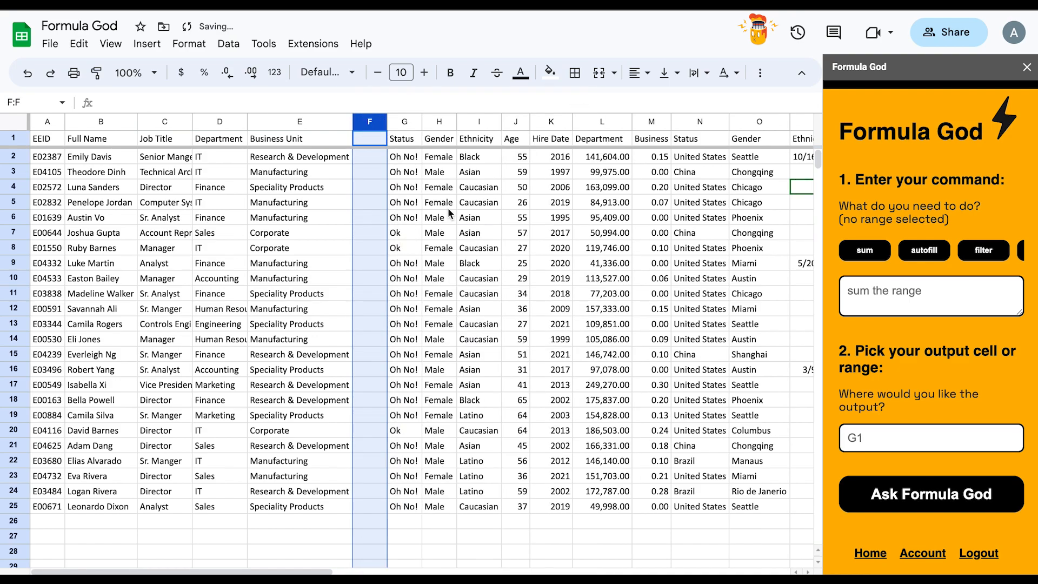
# Select the Business Unit range E1:E25 and ask Formula God to "count the number of characters per cell" with output in F1.
pyautogui.click(316, 142)
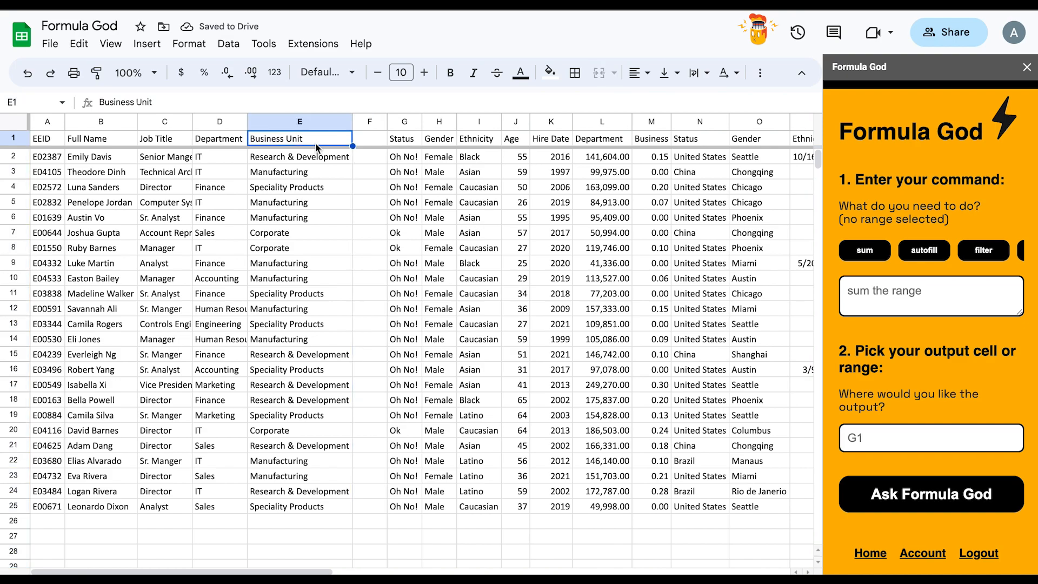
pyautogui.keyDown('shift'); pyautogui.click(315, 508); pyautogui.keyUp('shift')
pyautogui.click(870, 303)
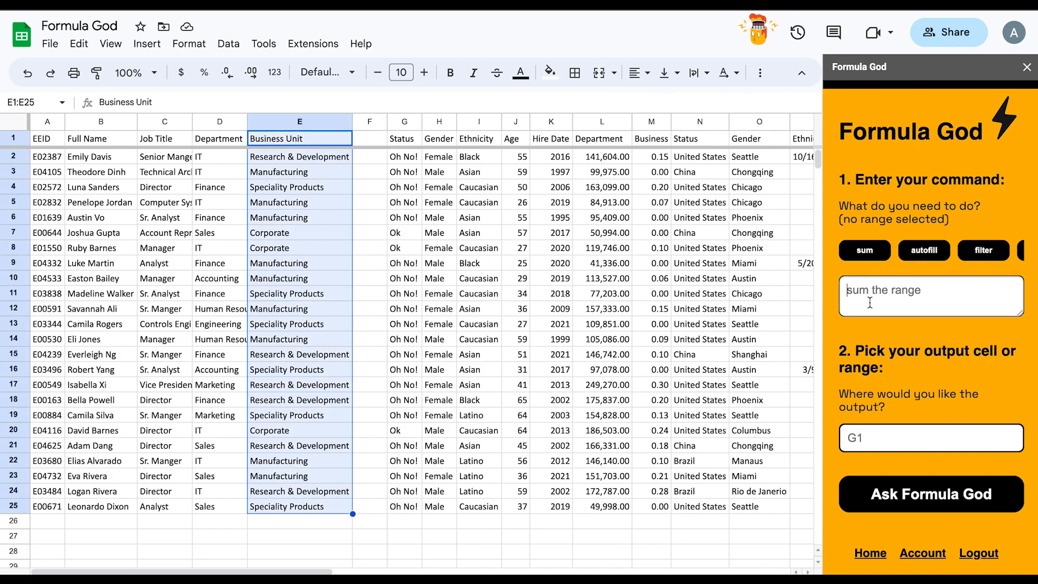
pyautogui.write('cou')
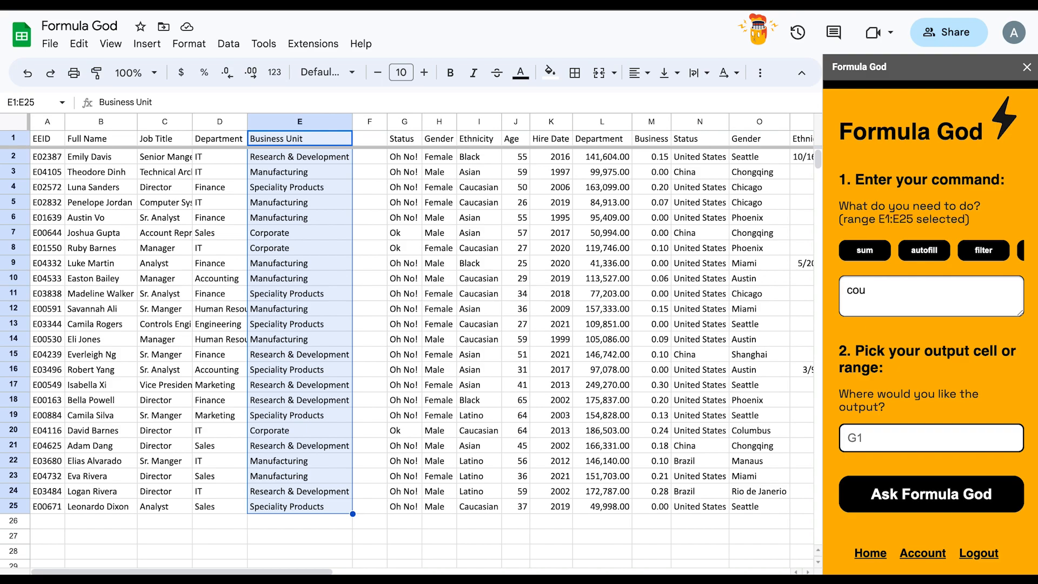
pyautogui.write('nt the number of characters per cekk')
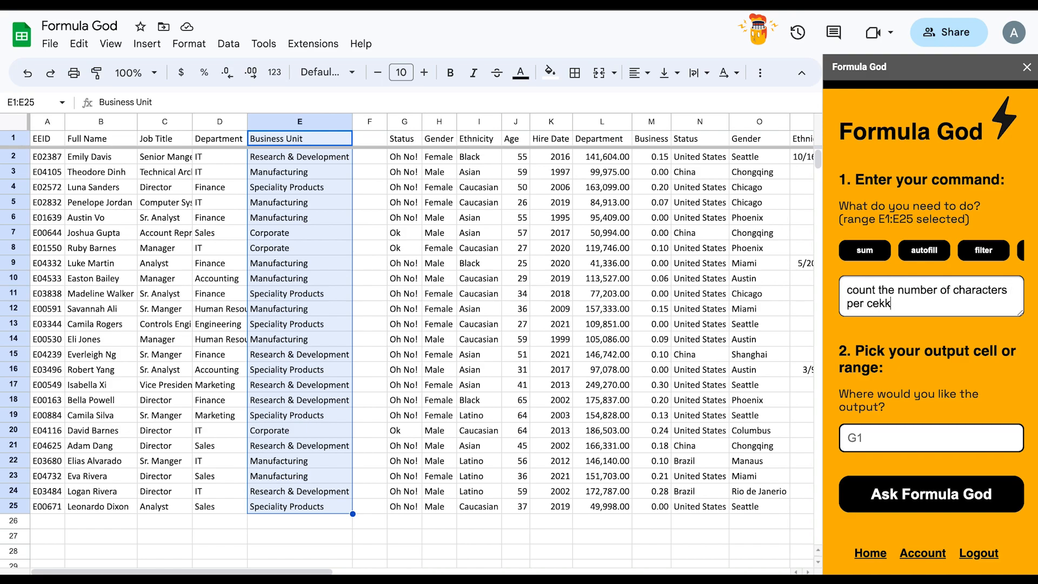
pyautogui.write('ll')
pyautogui.press('Tab')
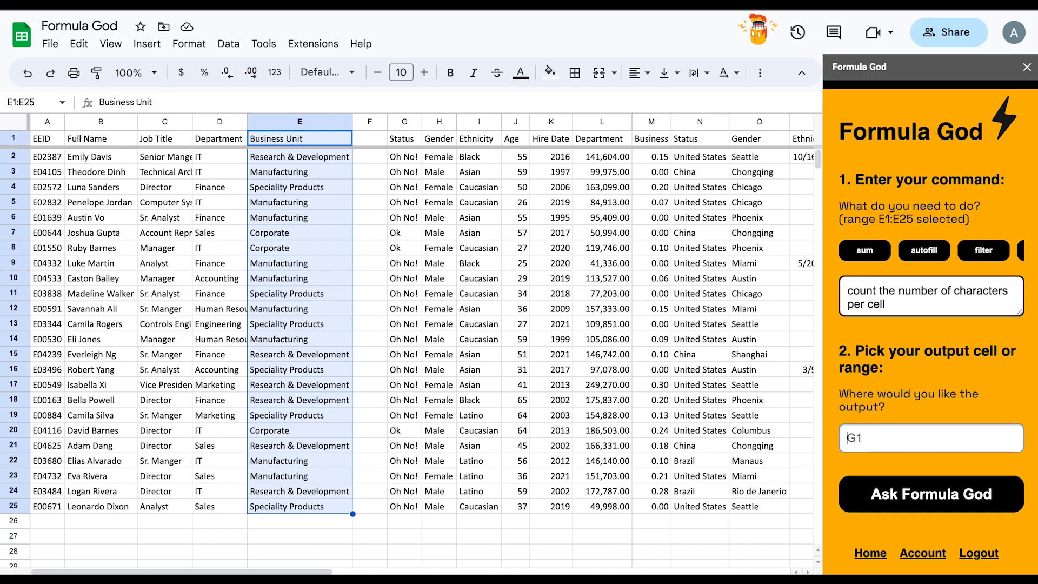
pyautogui.write('F1')
pyautogui.click(937, 510)
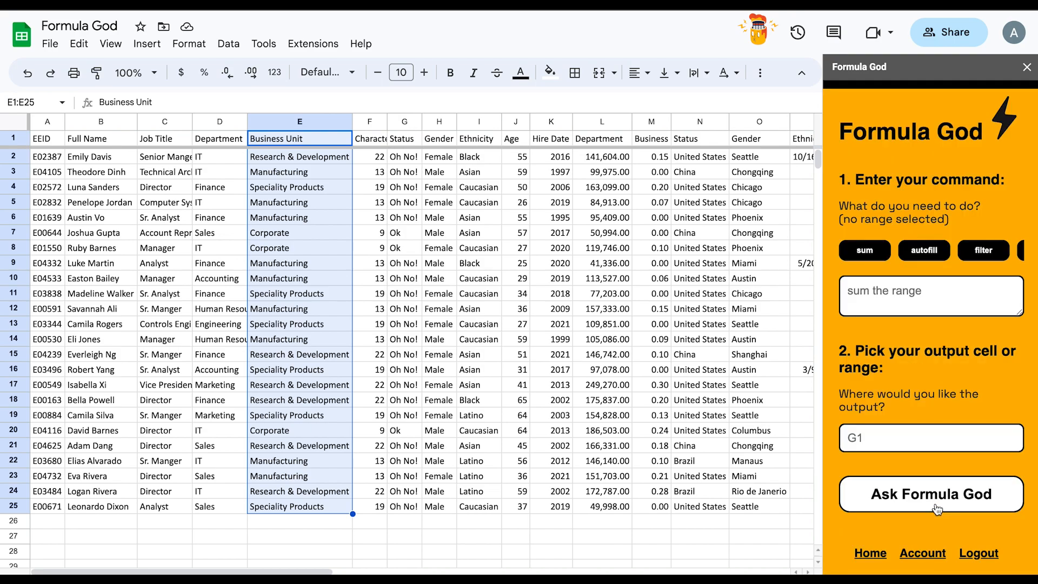
pyautogui.click(936, 509)
# Widen the Character Count column F to show its full header and check the first counts in F2:F4.
pyautogui.doubleClick(387, 121)
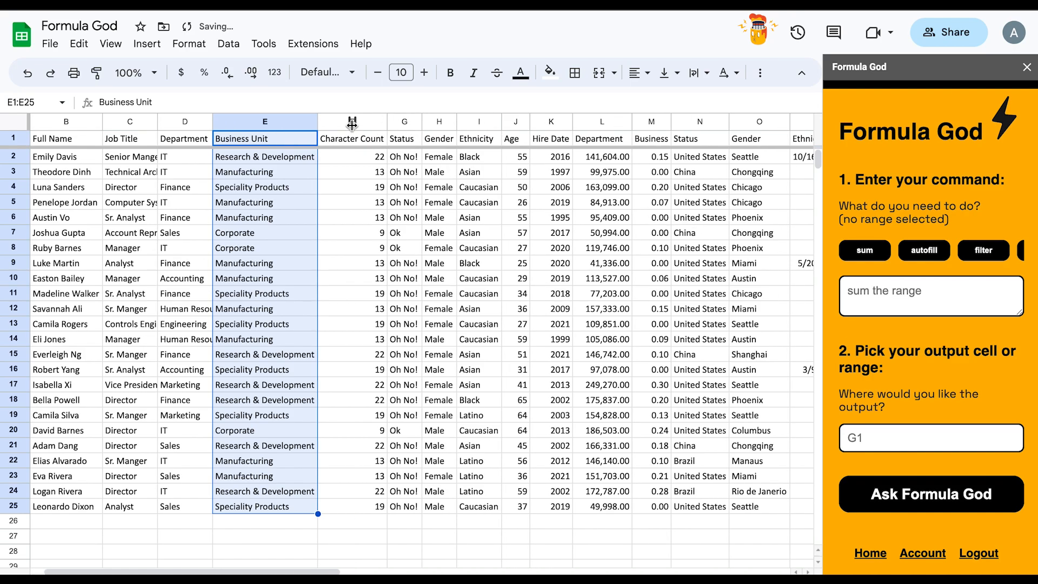
pyautogui.click(372, 155)
pyautogui.click(363, 172)
pyautogui.click(365, 187)
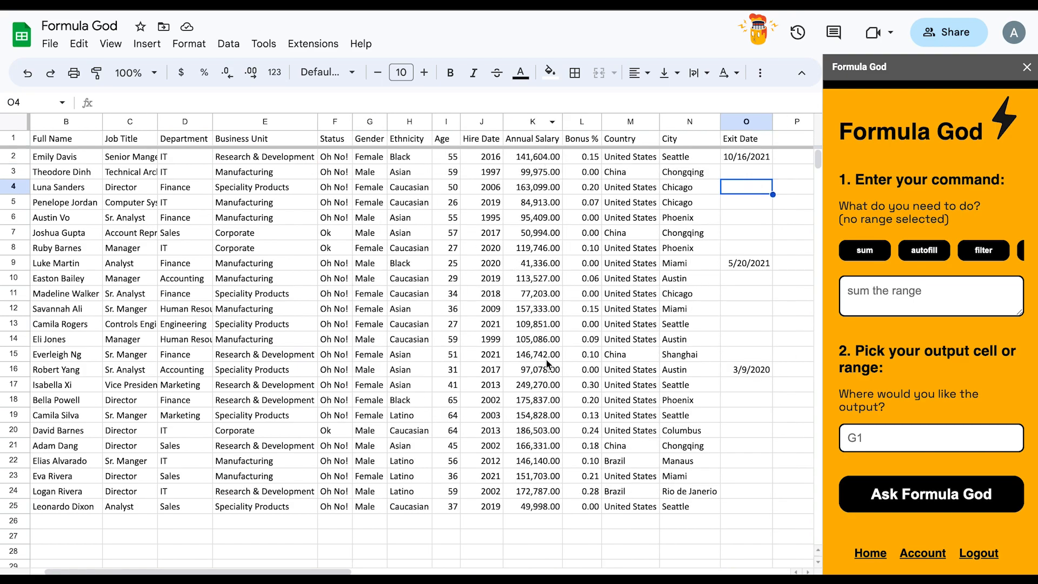
# Insert one empty column to the left of the Bonus % column L.
pyautogui.click(574, 122)
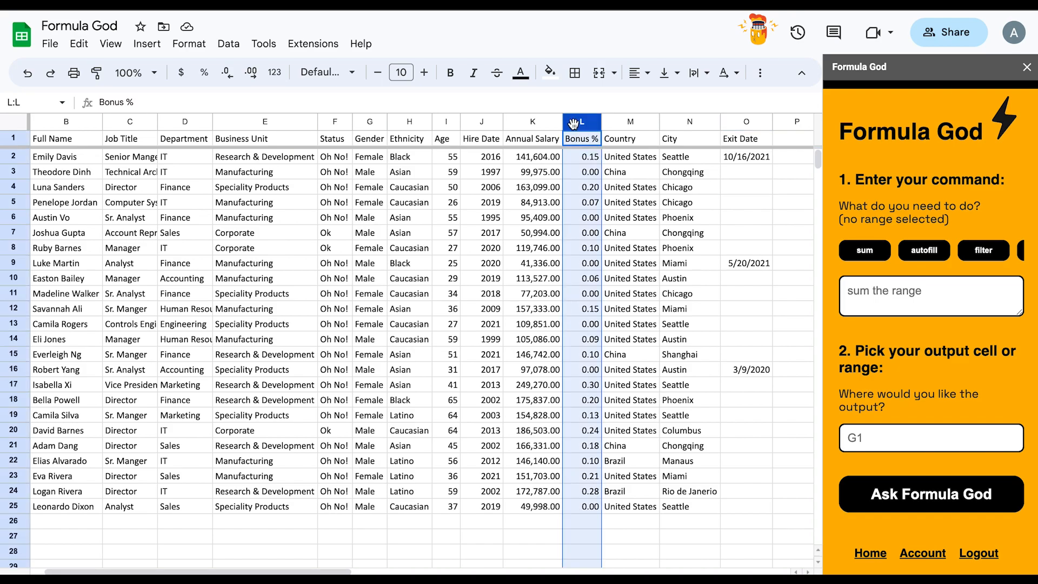
pyautogui.rightClick(574, 124)
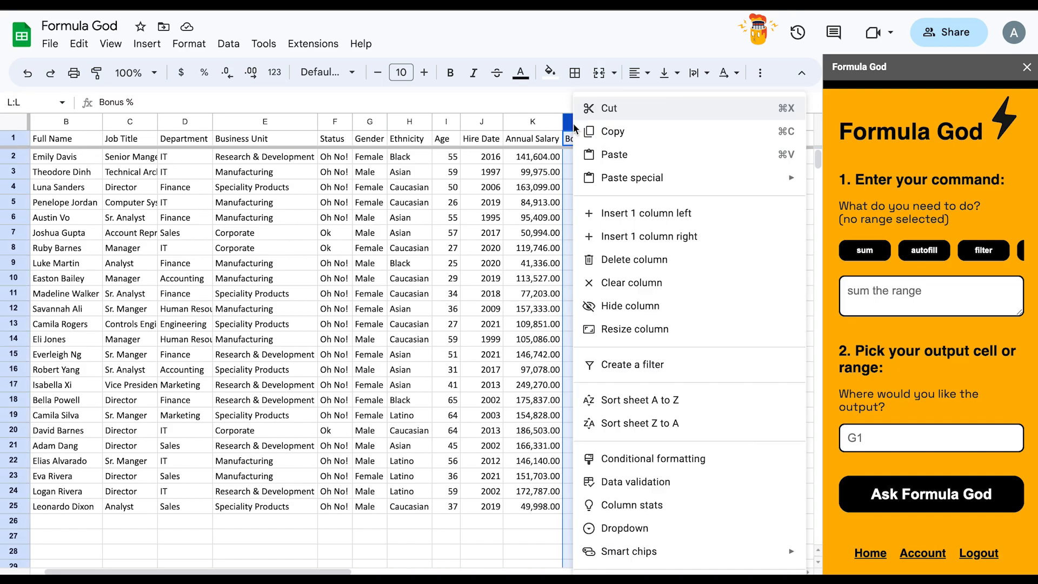
pyautogui.click(631, 215)
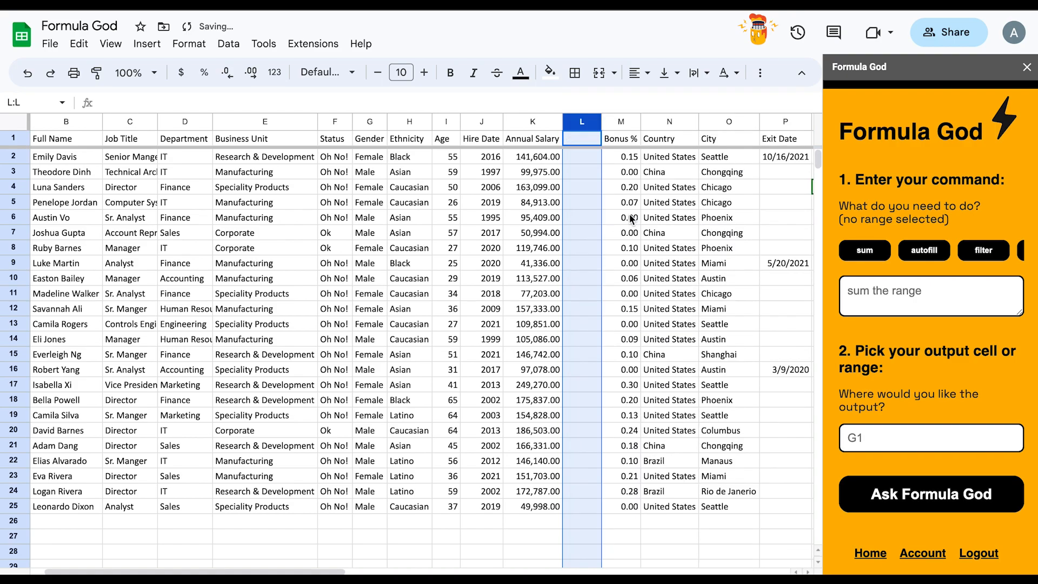
# Select the Annual Salary range K1:K25 and ask Formula God to "round up the annual salaries to nearest 1000" with output in L1.
pyautogui.moveTo(536, 139); pyautogui.dragTo(546, 506)
pyautogui.click(932, 290)
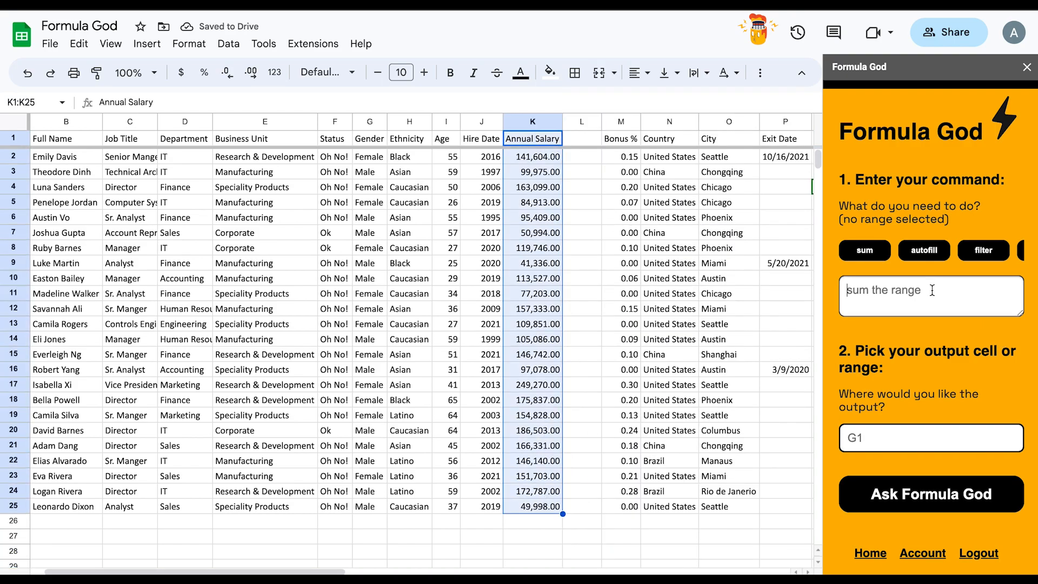
pyautogui.write('round up ')
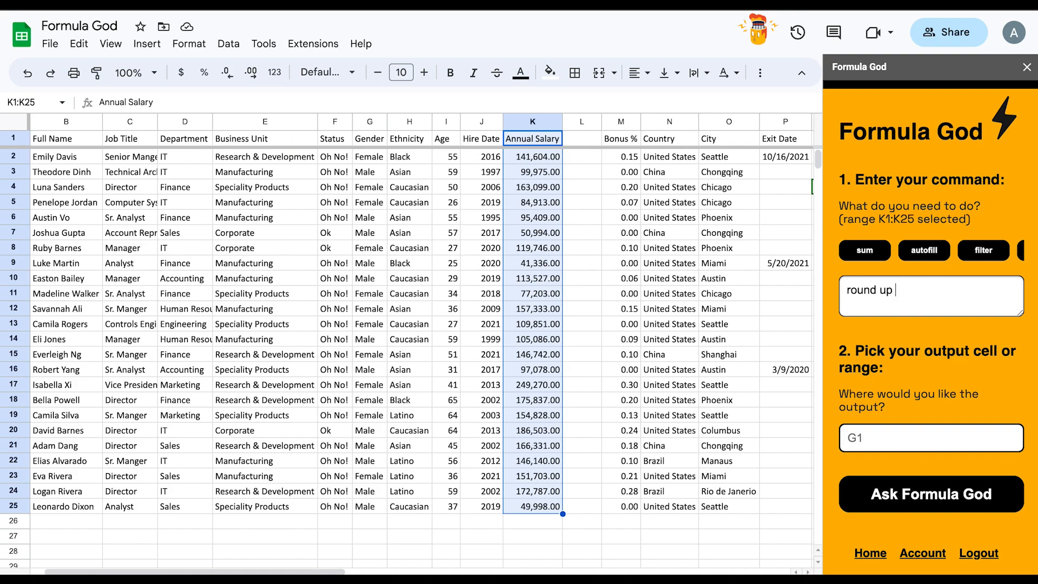
pyautogui.write('the annual salarie')
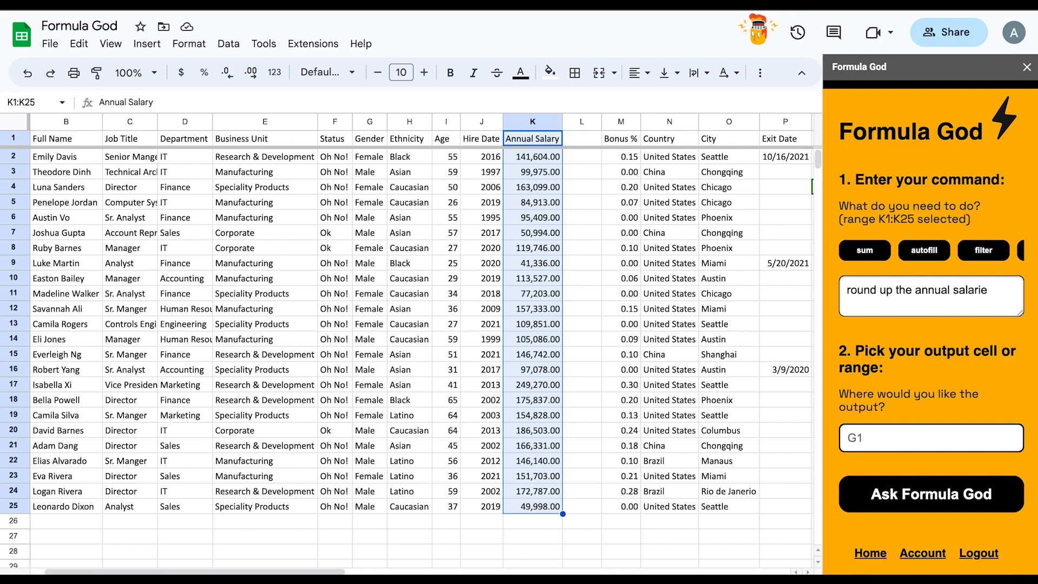
pyautogui.write('s to nearest 1000')
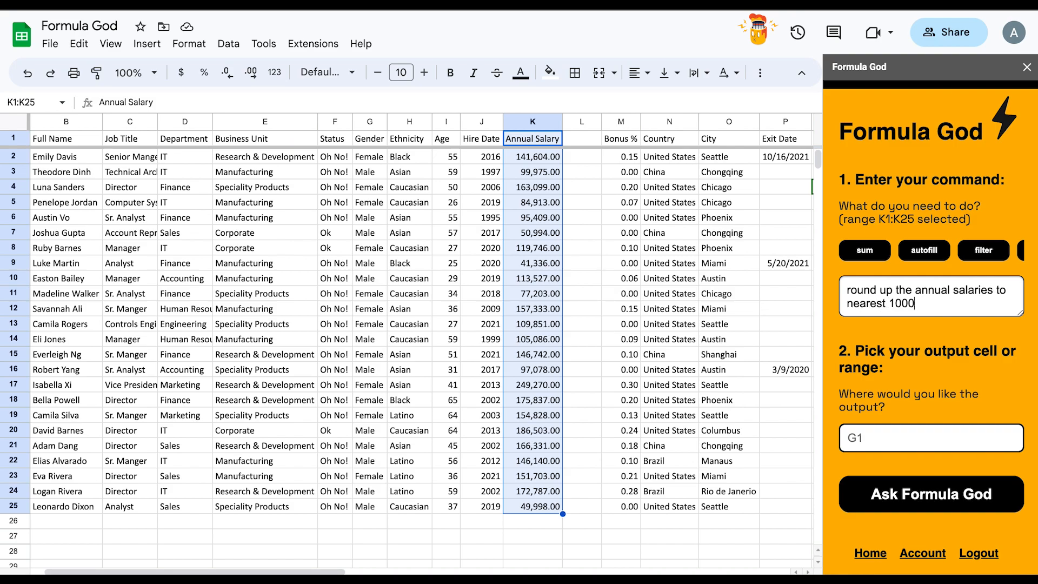
pyautogui.write(' per c')
pyautogui.press('BackSpace')
pyautogui.press('BackSpace')
pyautogui.press('BackSpace')
pyautogui.write('for each ce')
pyautogui.press('BackSpace')
pyautogui.press('BackSpace')
pyautogui.press('BackSpace')
pyautogui.press('BackSpace')
pyautogui.press('BackSpace')
pyautogui.press('BackSpace')
pyautogui.press('BackSpace')
pyautogui.press('BackSpace')
pyautogui.press('BackSpace')
pyautogui.press('BackSpace')
pyautogui.click(931, 437)
pyautogui.write('L1')
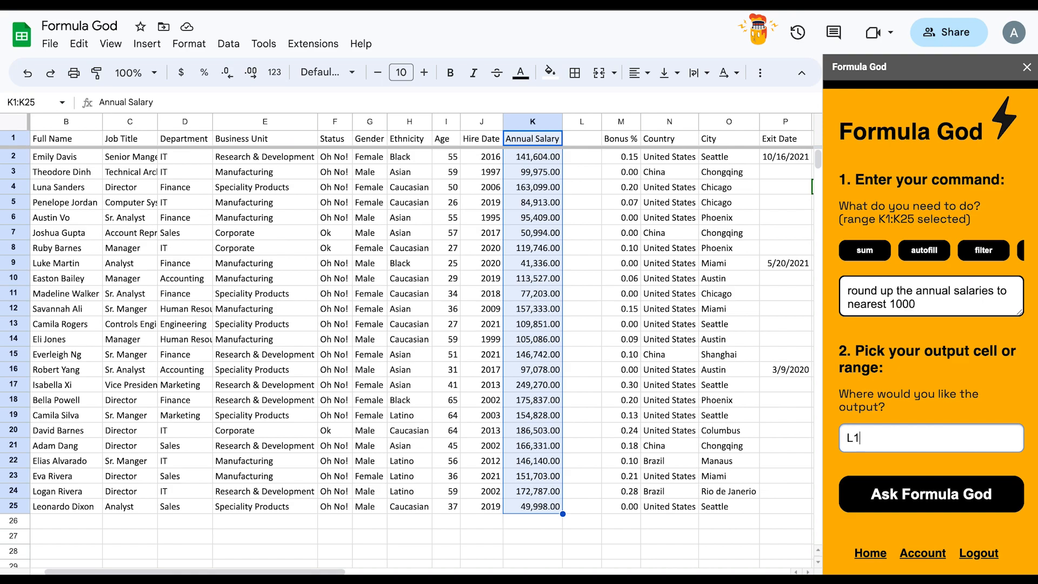
pyautogui.click(952, 490)
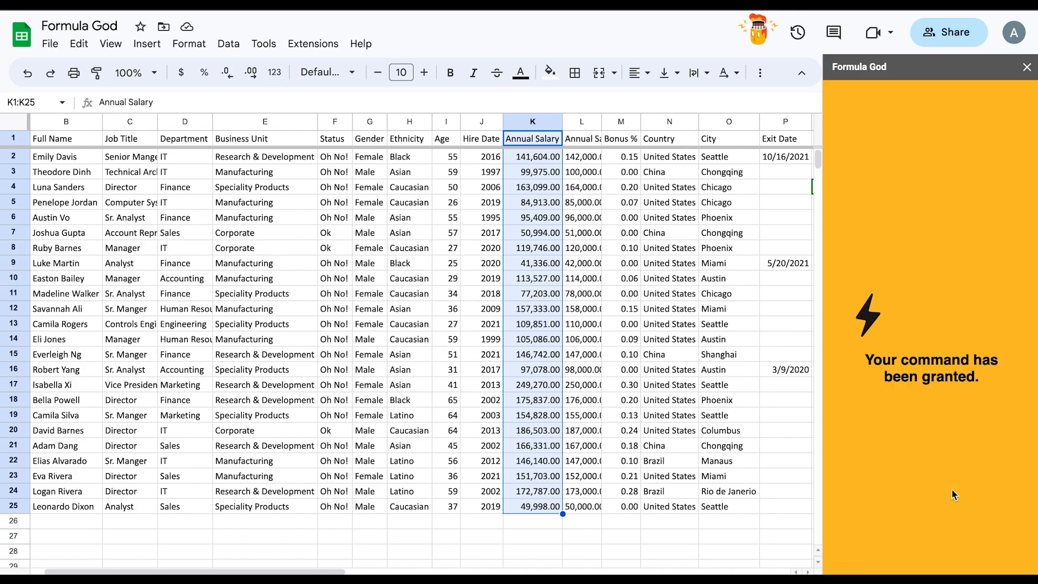
pyautogui.click(953, 495)
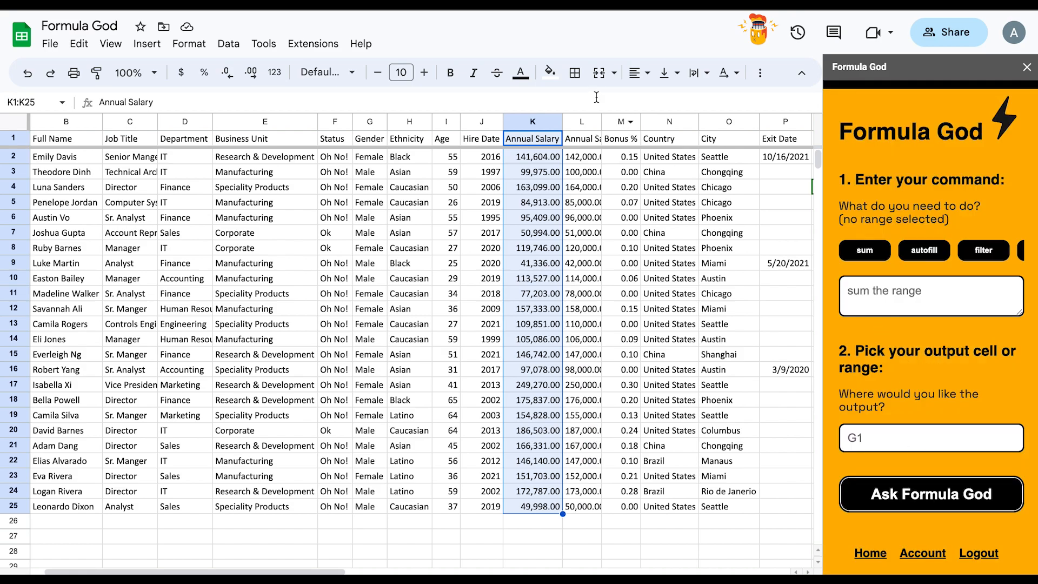
# Widen the rounded salary column L to fit its header and check the first rounded values in L2:L3.
pyautogui.doubleClick(602, 122)
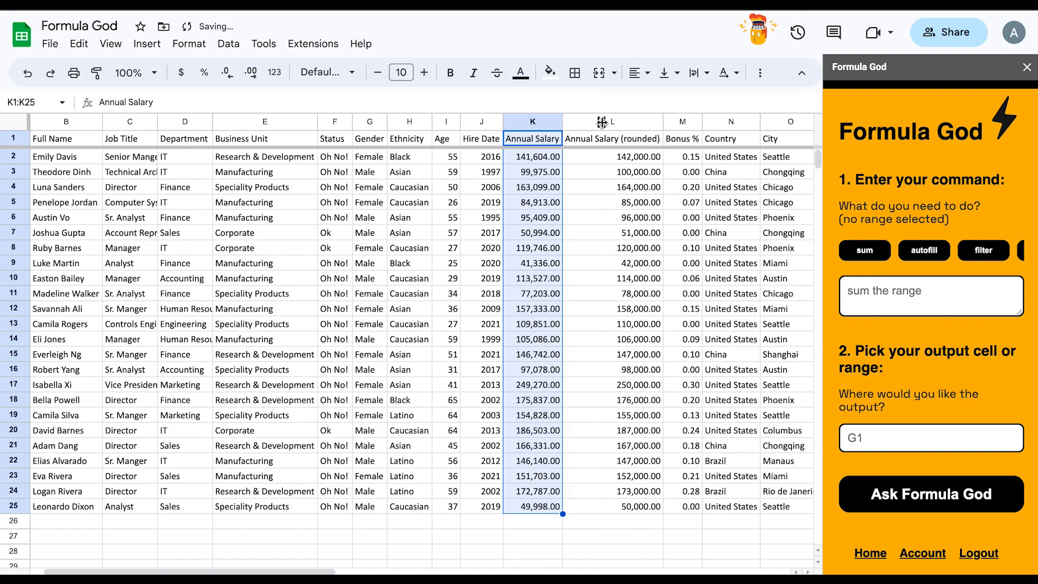
pyautogui.click(607, 140)
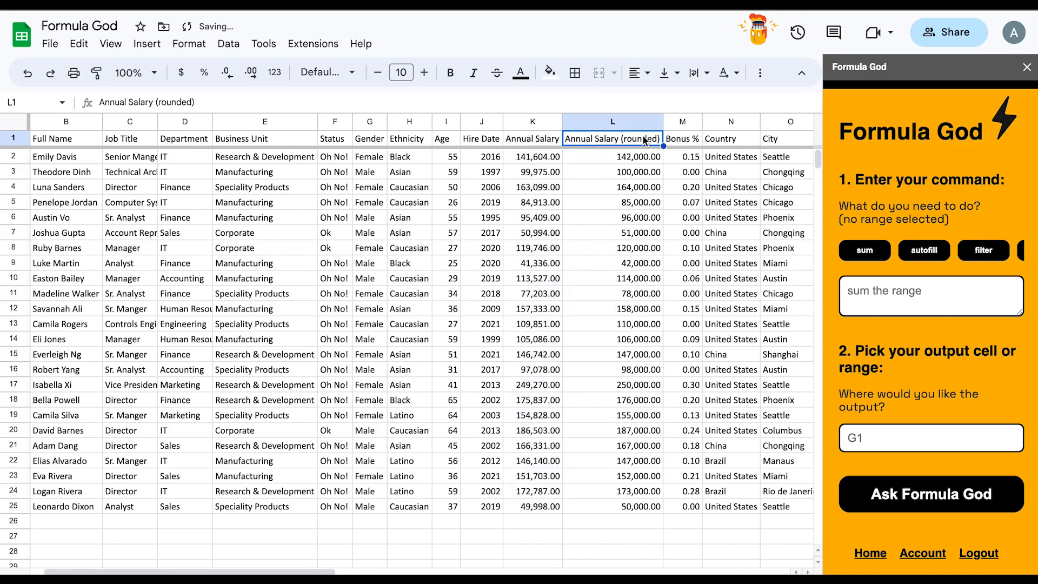
pyautogui.click(634, 155)
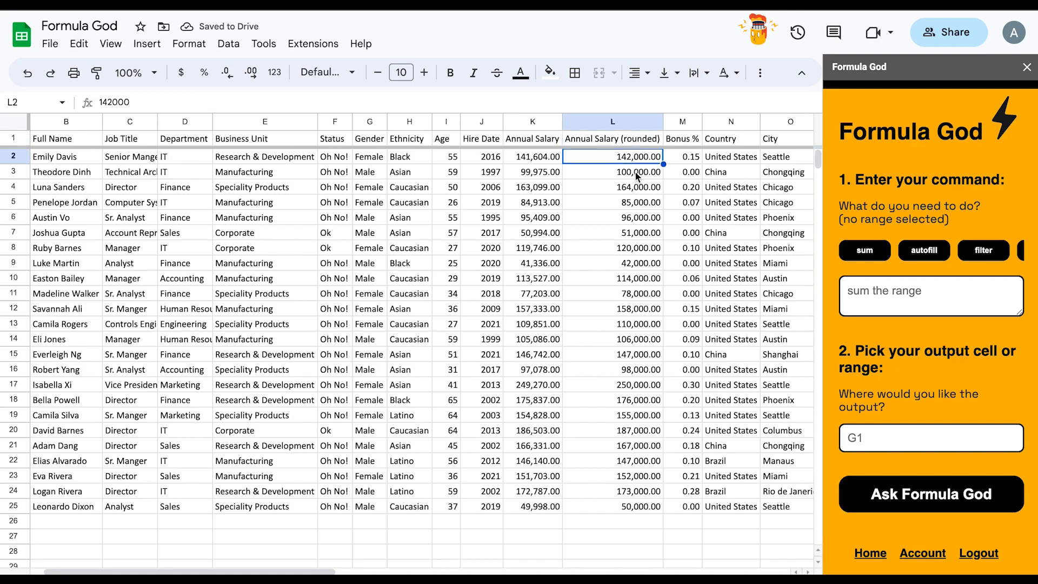
pyautogui.click(635, 173)
pyautogui.hscroll(3, 447, 400)
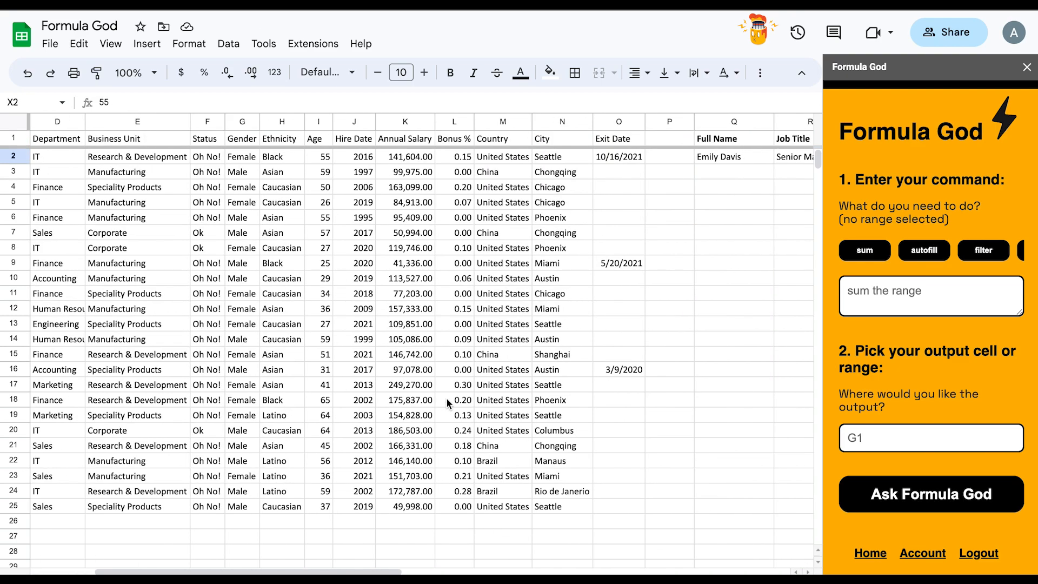
pyautogui.hscroll(-4, 446, 397)
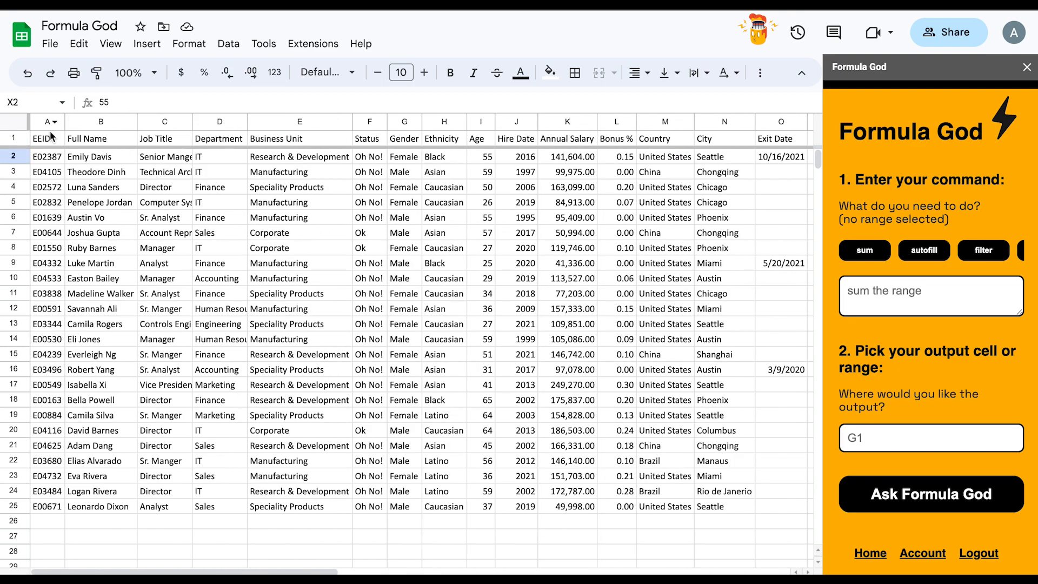
# Select the employee table A1:O25 and ask Formula God to "filter the data by cascasian females" with output in Q1.
pyautogui.click(46, 139)
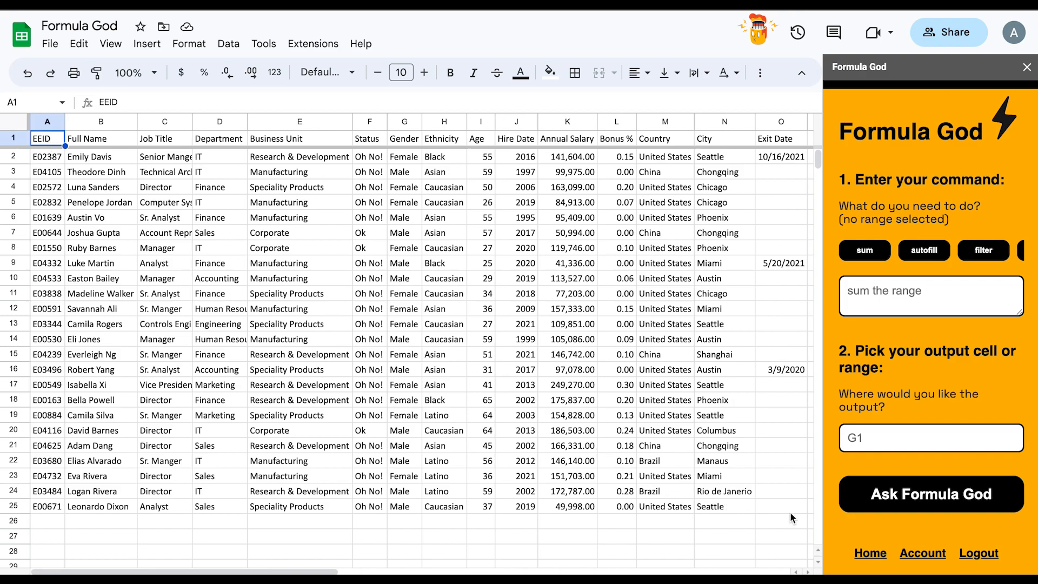
pyautogui.keyDown('shift'); pyautogui.click(790, 512); pyautogui.keyUp('shift')
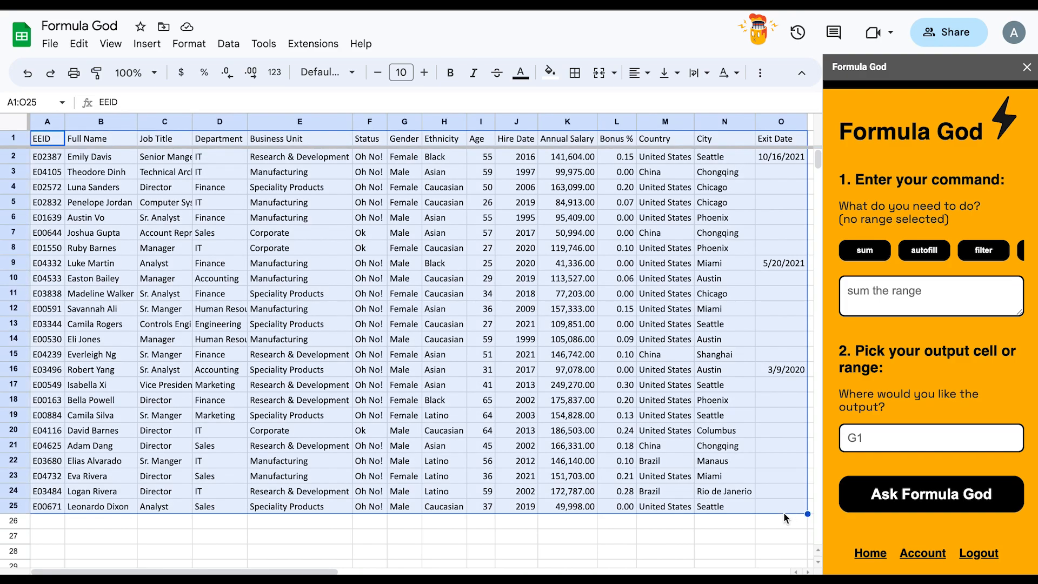
pyautogui.click(884, 299)
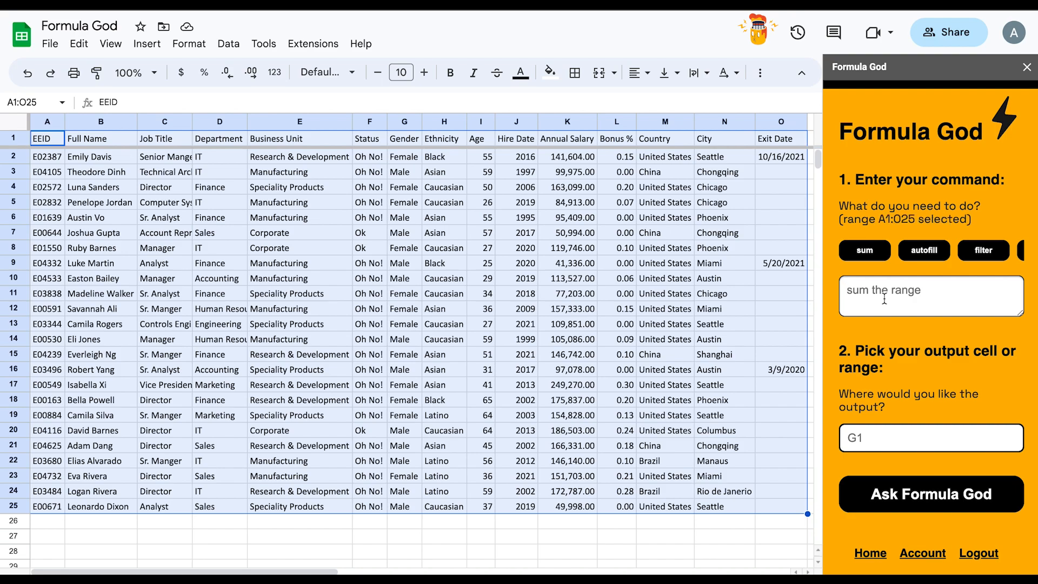
pyautogui.write('filter the data by cascasian females')
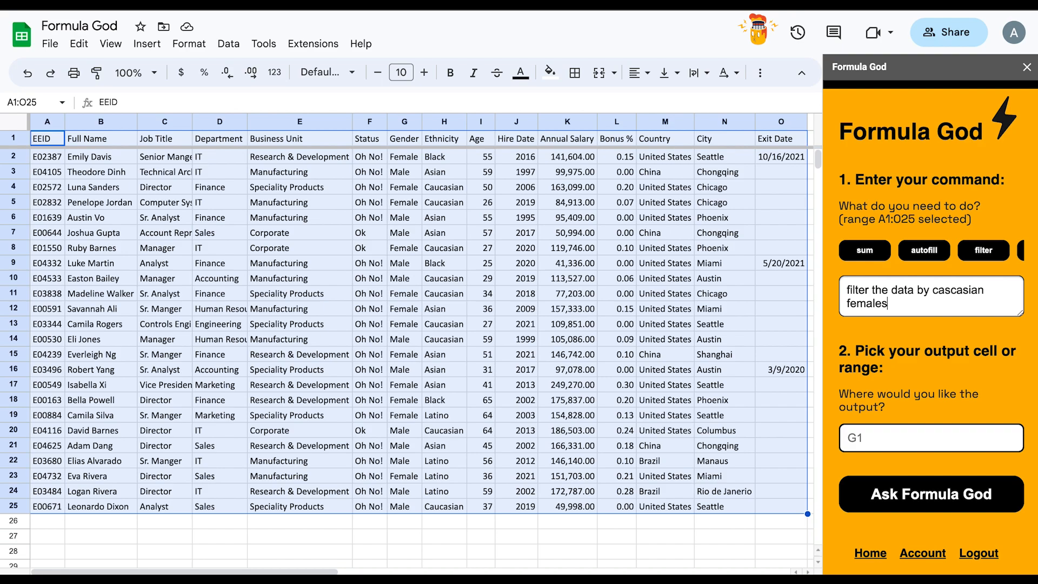
pyautogui.press('Tab')
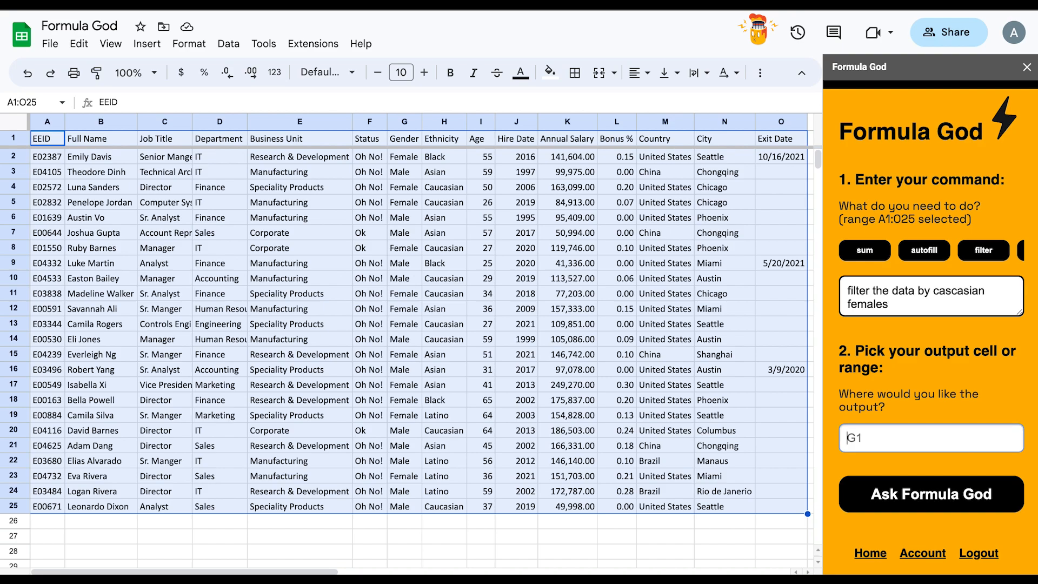
pyautogui.write('Q1')
pyautogui.click(923, 493)
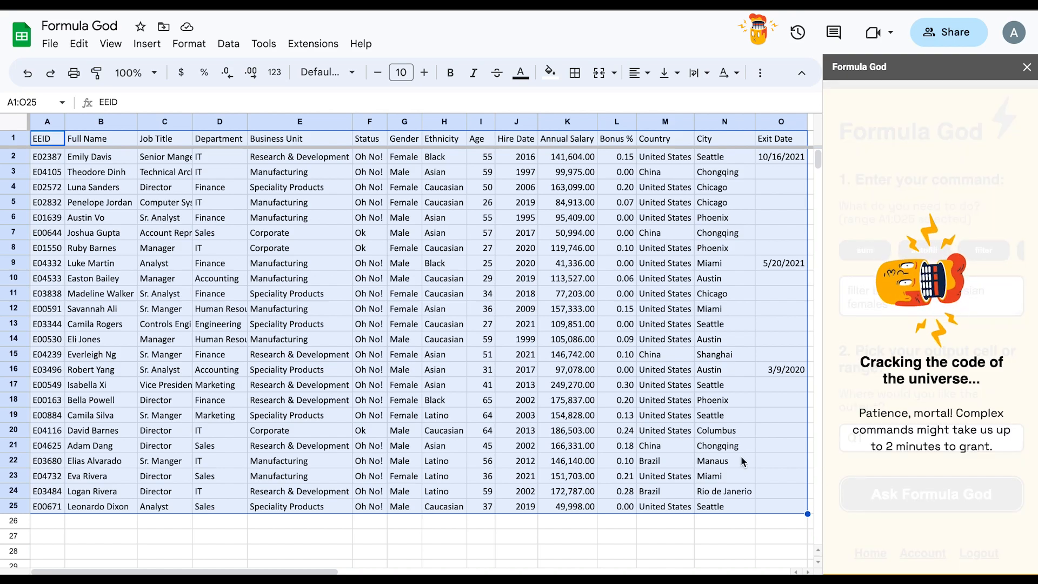
# Check the Gender and Ethnicity values of the filtered records in W2:X6.
pyautogui.hscroll(8, 747, 458)
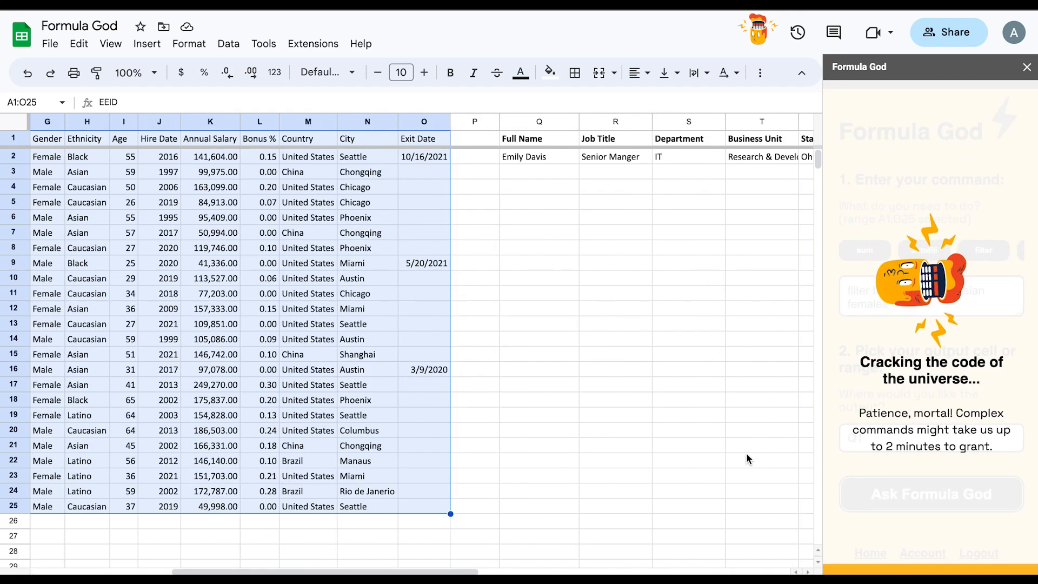
pyautogui.hscroll(5, 748, 458)
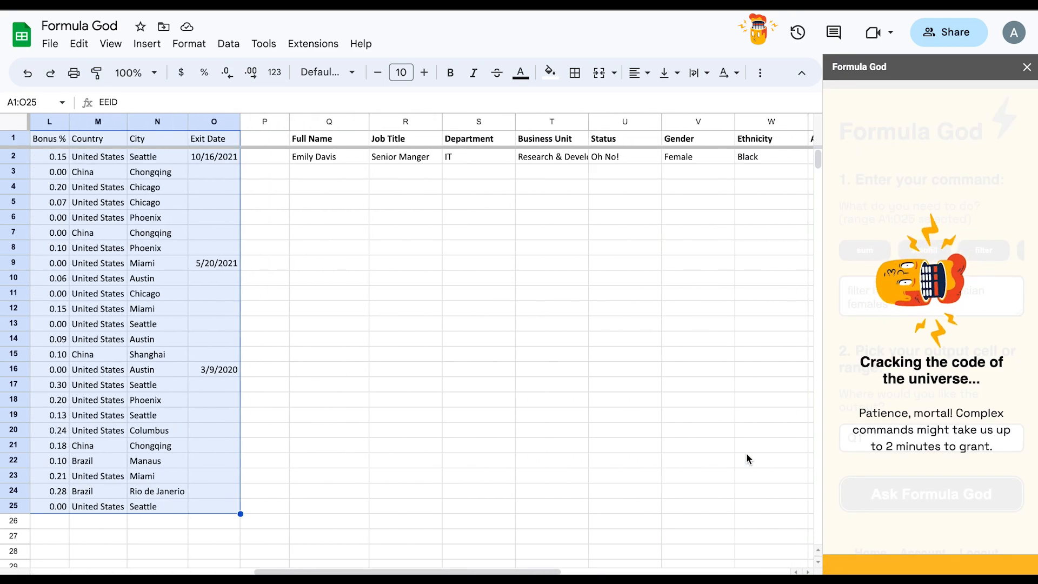
pyautogui.hscroll(1, 748, 459)
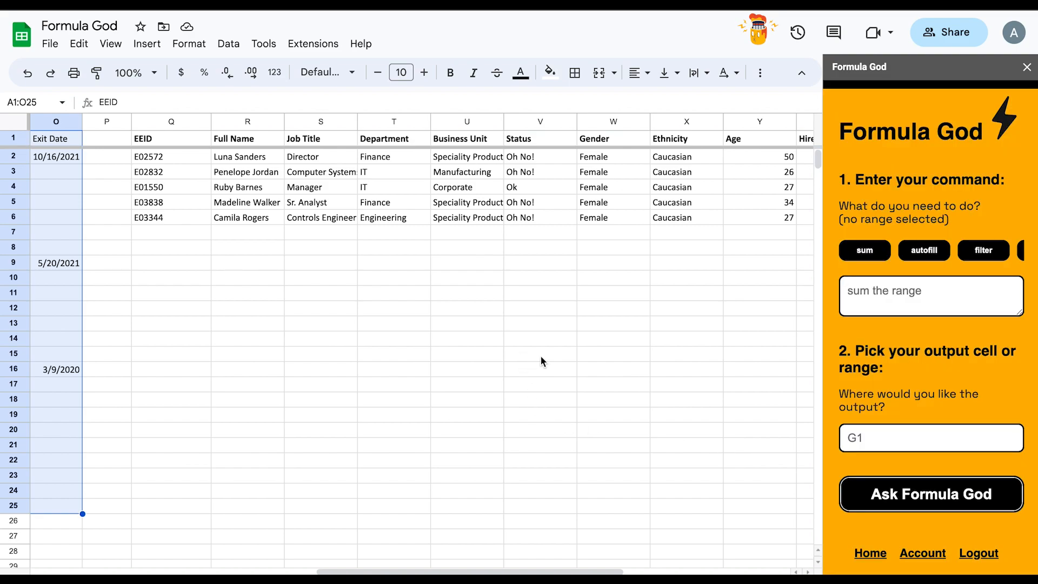
pyautogui.hscroll(-10, 541, 361)
pyautogui.hscroll(4, 542, 361)
pyautogui.hscroll(7, 541, 357)
pyautogui.moveTo(660, 160); pyautogui.dragTo(603, 221)
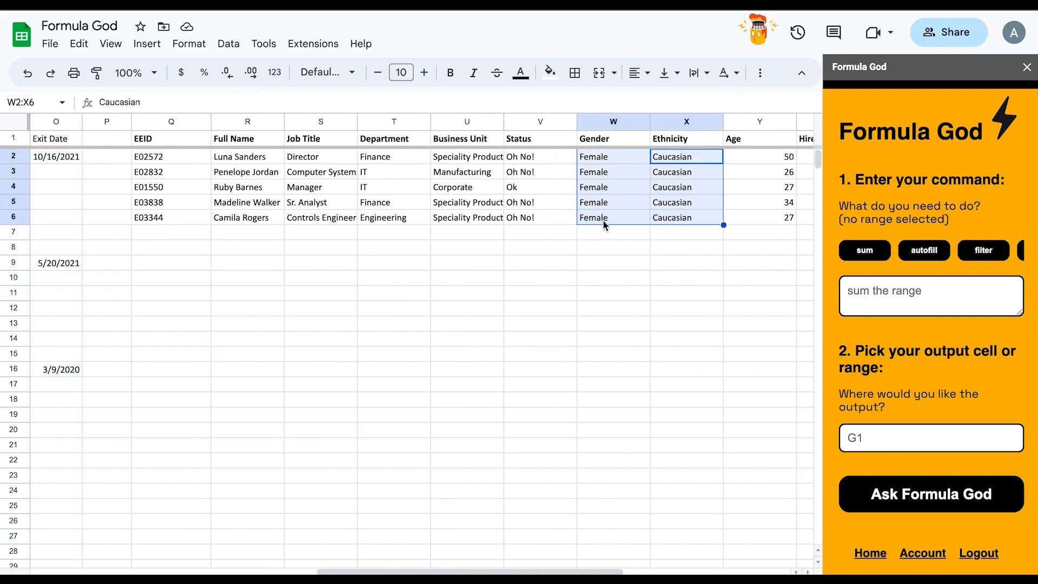
pyautogui.click(662, 186)
pyautogui.click(664, 172)
pyautogui.click(663, 156)
# Compare the filtered records with the Caucasian female rows in the source table's Gender and Ethnicity columns G:H.
pyautogui.hscroll(-10, 553, 209)
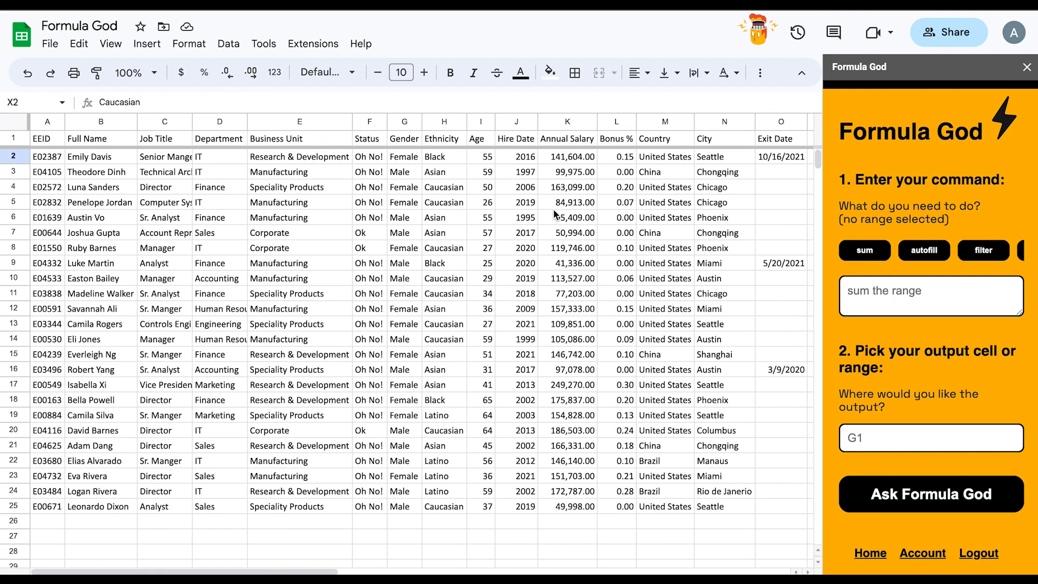
pyautogui.click(456, 190)
pyautogui.click(437, 204)
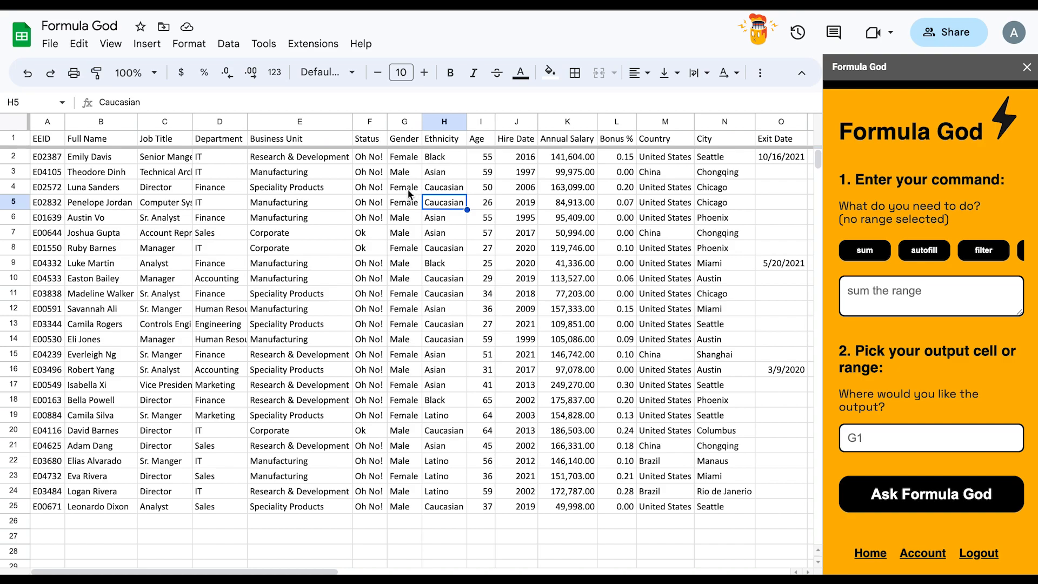
pyautogui.moveTo(441, 248); pyautogui.dragTo(406, 247)
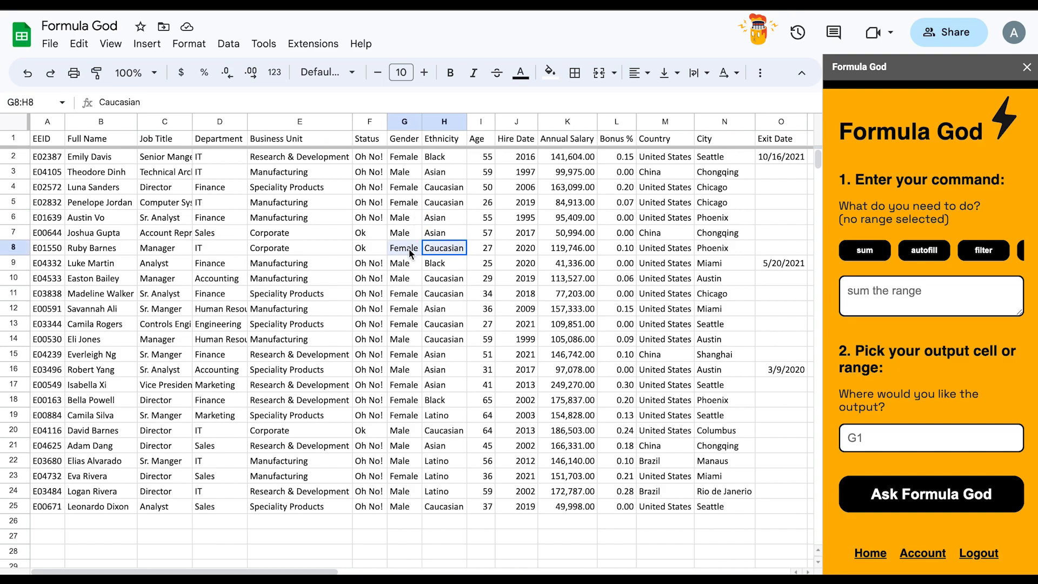
pyautogui.moveTo(436, 293)
pyautogui.mouseDown()
pyautogui.moveTo(412, 297)
pyautogui.moveTo(410, 324)
pyautogui.mouseUp()
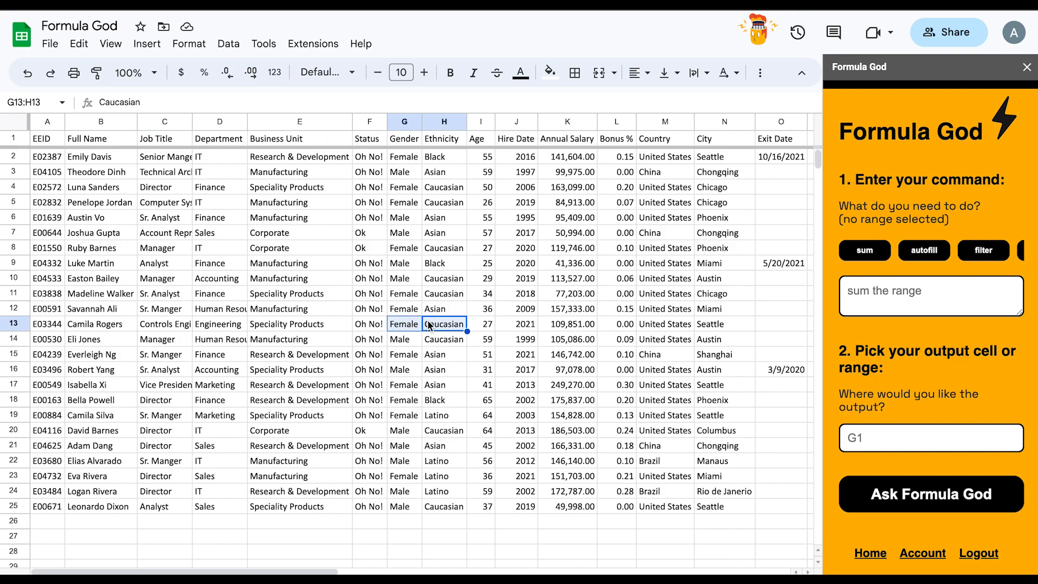
# Undo the last two changes to clear the filter output beside the employee table.
pyautogui.hscroll(10, 497, 351)
pyautogui.click(496, 357)
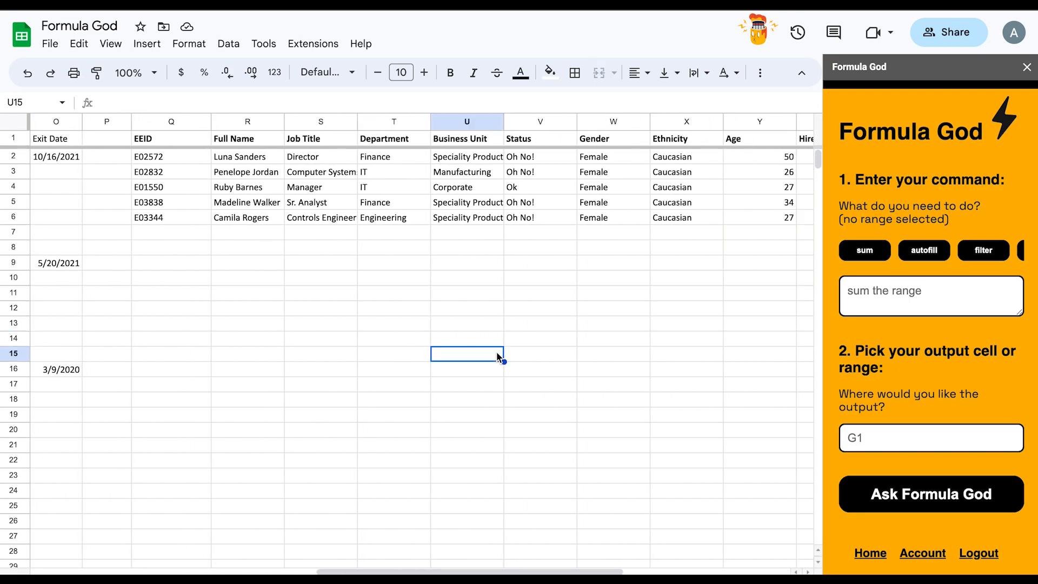
pyautogui.hotkey('ctrl', 'z')
pyautogui.hotkey('ctrl', 'z')
pyautogui.hscroll(8, 496, 357)
pyautogui.hscroll(-8, 497, 357)
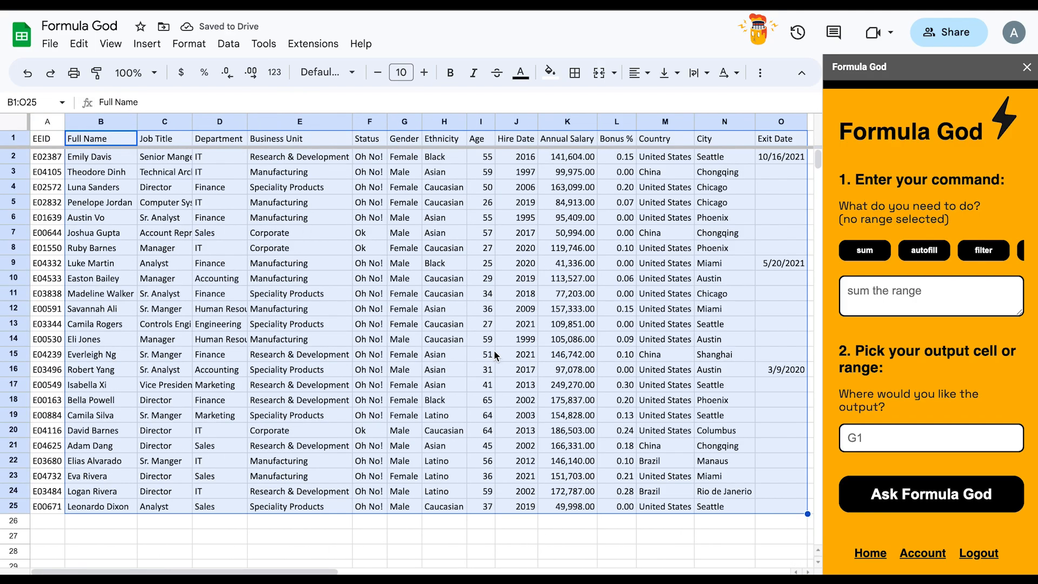
pyautogui.click(487, 354)
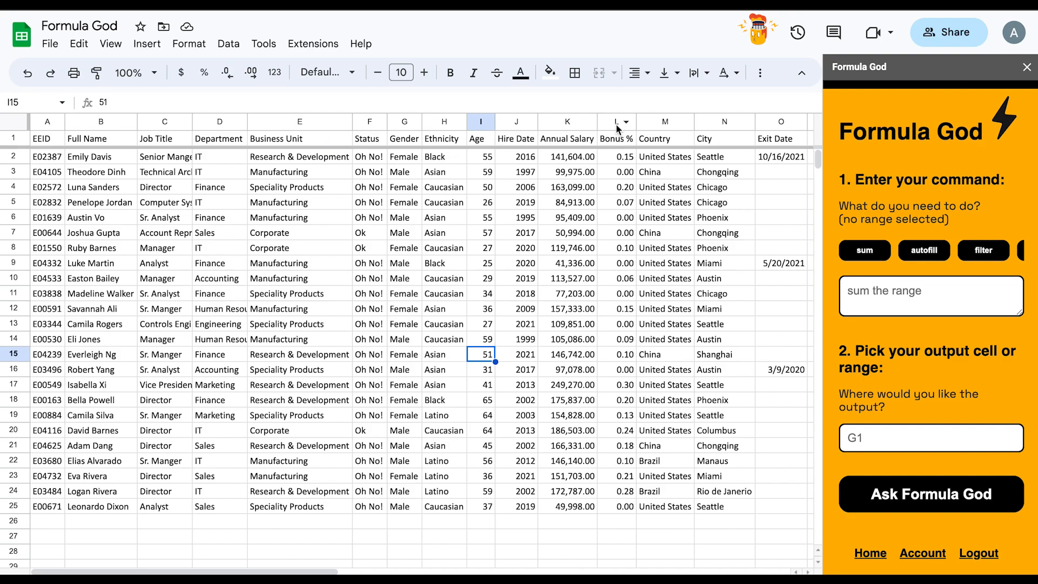
# Insert one empty column to the left of the Country column M and enter the header "Total Compensation" in M1.
pyautogui.hscroll(1, 620, 127)
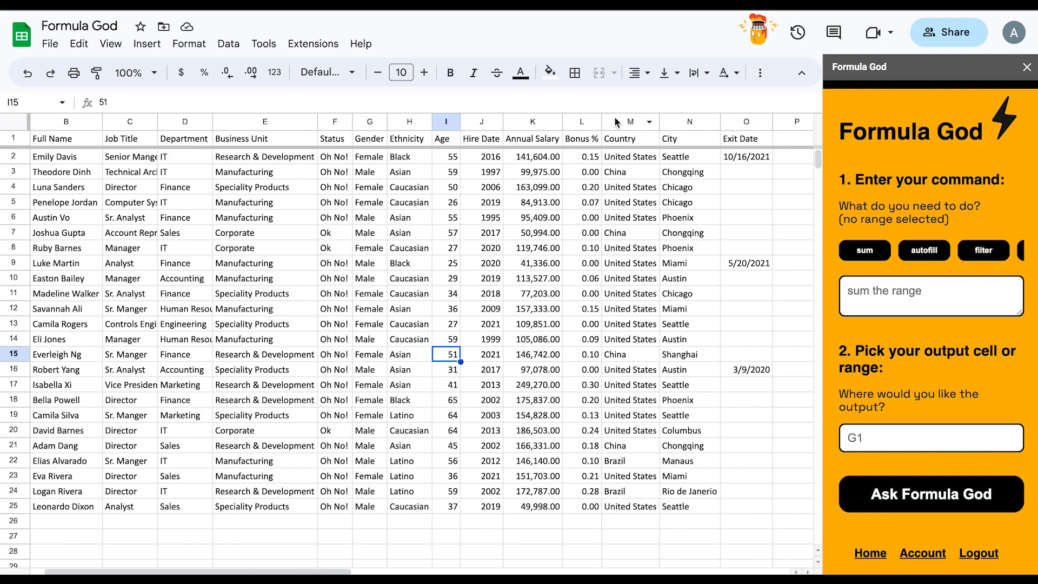
pyautogui.click(626, 120)
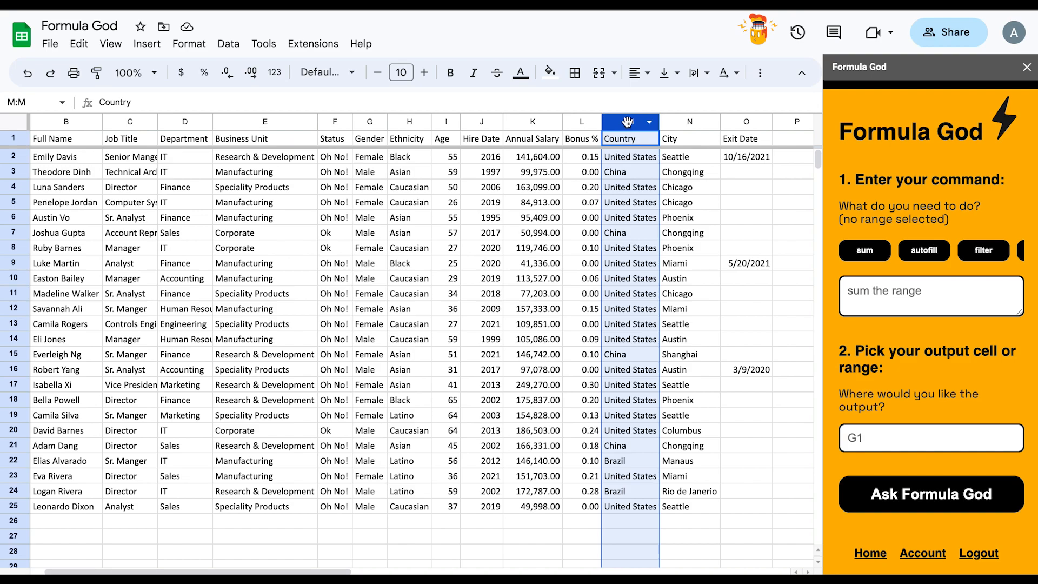
pyautogui.rightClick(627, 123)
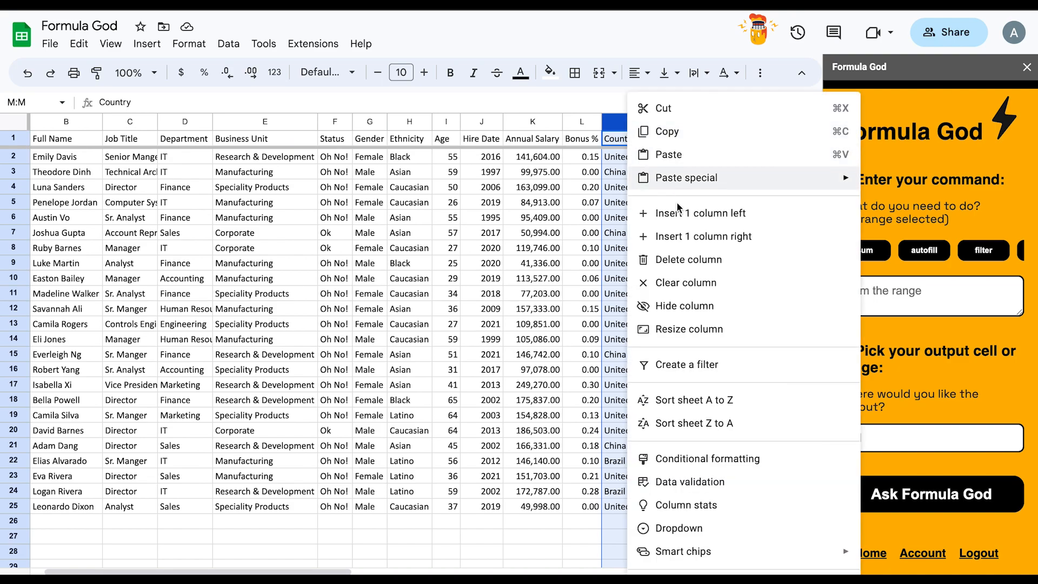
pyautogui.click(646, 212)
pyautogui.click(631, 140)
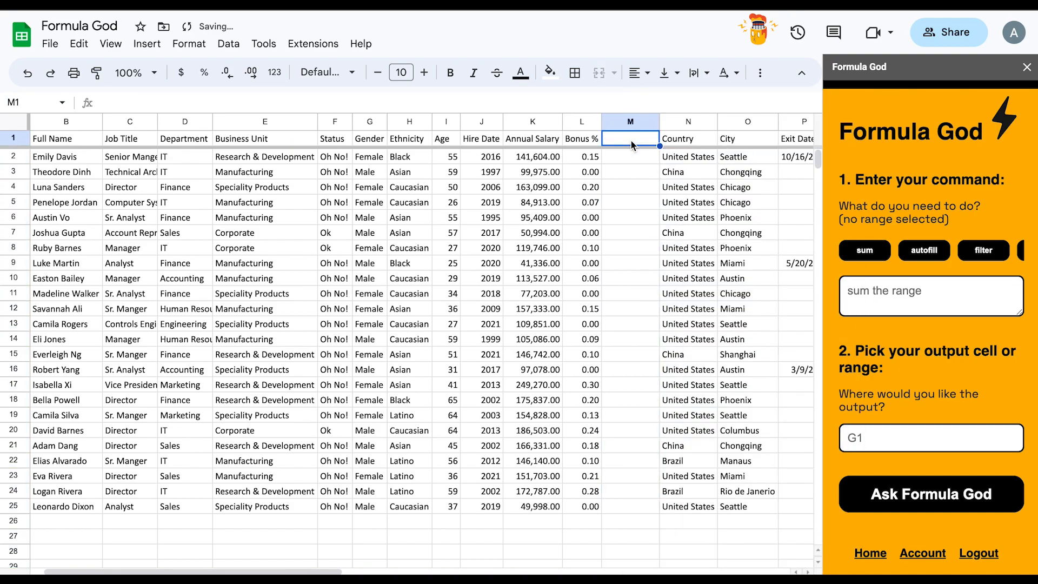
pyautogui.write('Total Compensation')
pyautogui.press('Return')
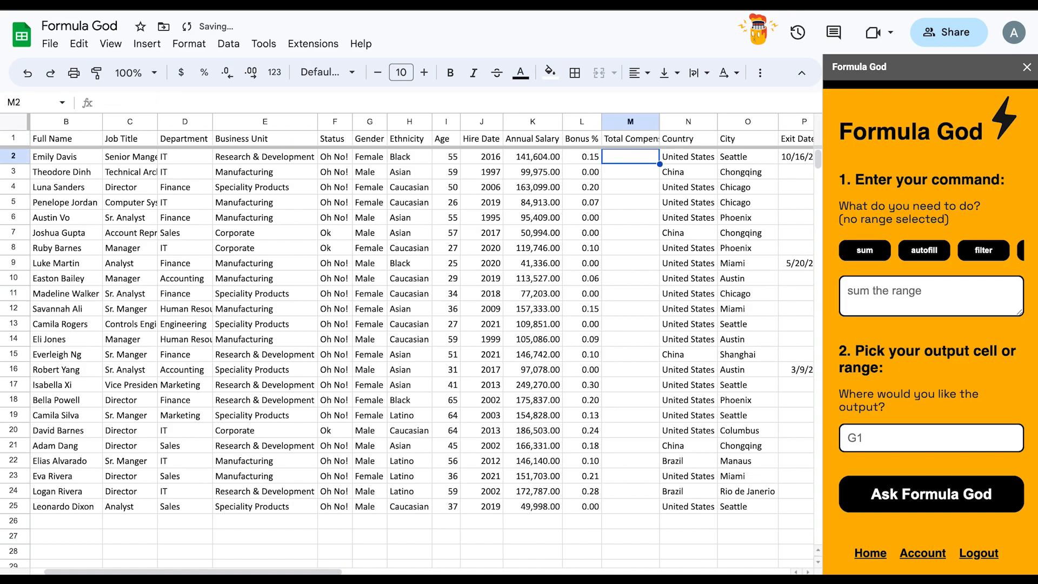
# Select K1:M25 and ask Formula God to "autofill" the Total Compensation column, leaving the output cell blank.
pyautogui.click(528, 142)
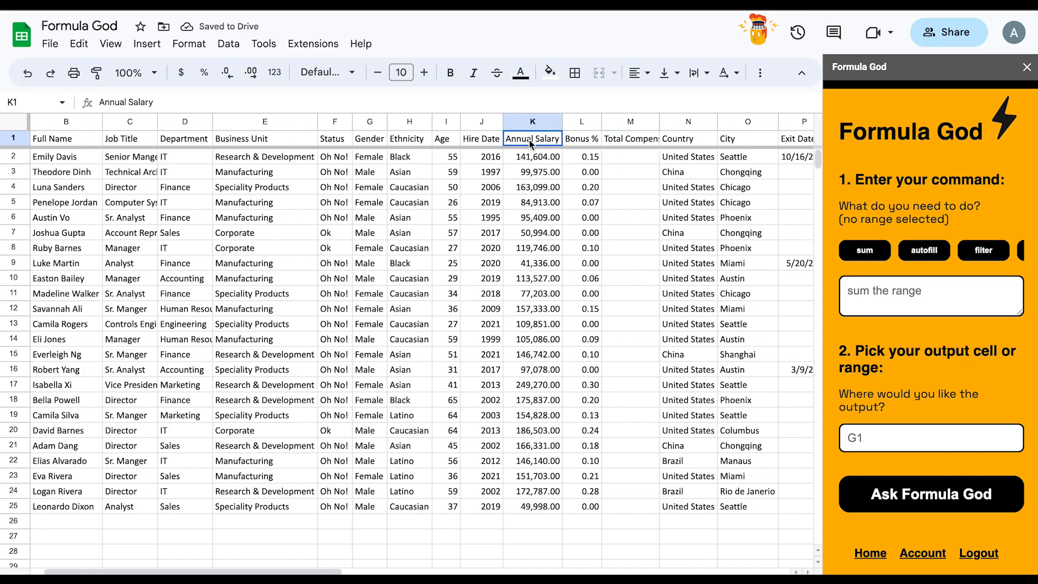
pyautogui.moveTo(560, 144); pyautogui.dragTo(619, 505)
pyautogui.click(882, 291)
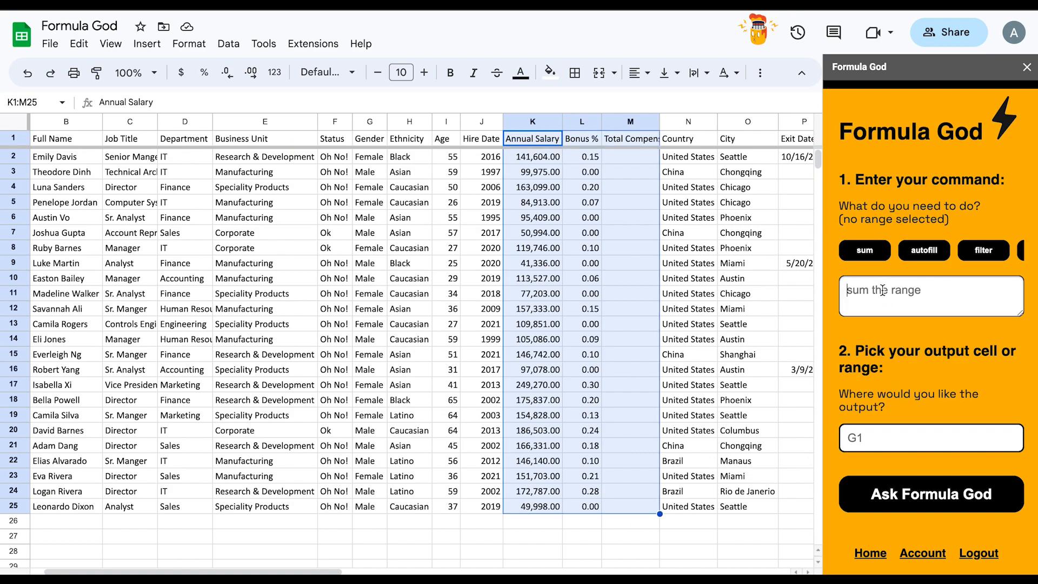
pyautogui.write('autofill')
pyautogui.press('Tab')
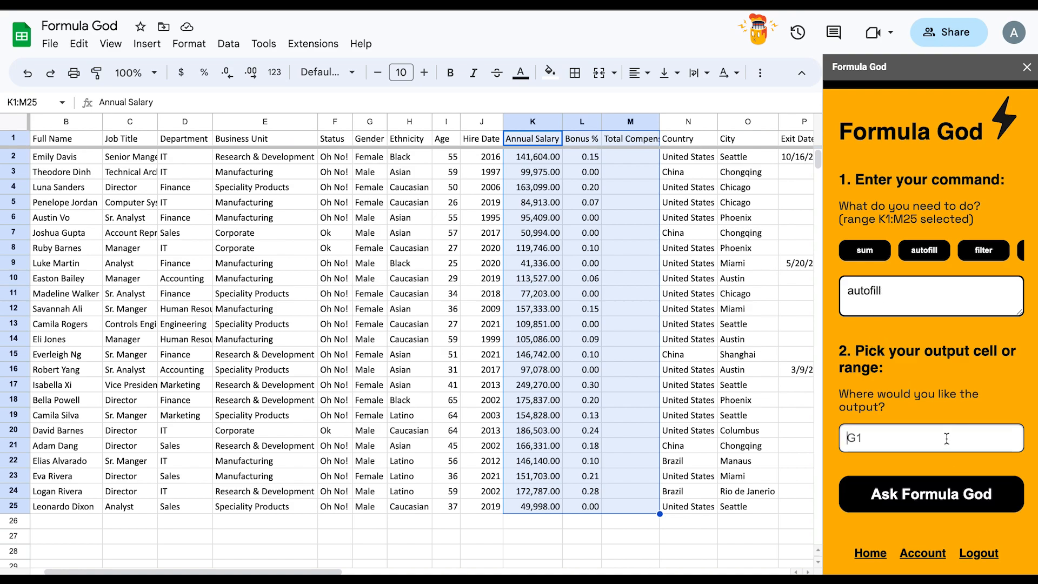
pyautogui.write('kk')
pyautogui.press('BackSpace')
pyautogui.press('BackSpace')
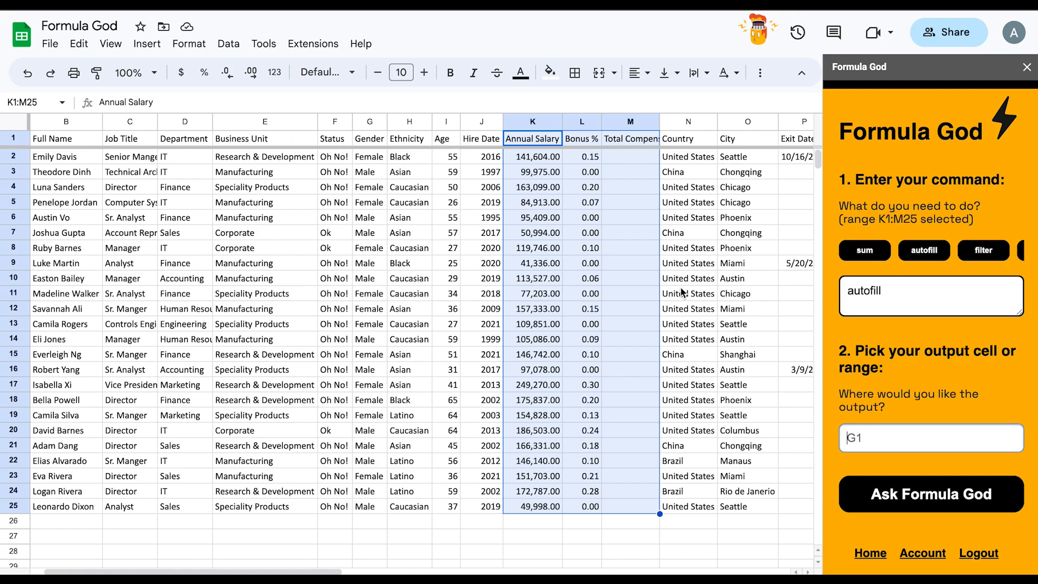
pyautogui.click(919, 493)
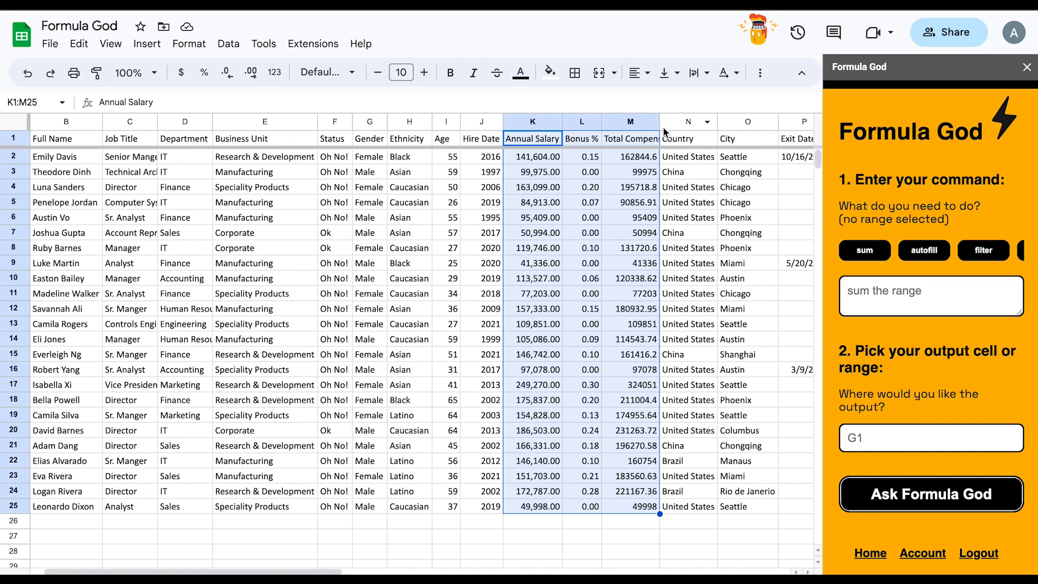
# Widen the Total Compensation column M to fit its header and check the first row's salary, bonus and total in K2:M2.
pyautogui.moveTo(659, 126); pyautogui.dragTo(685, 126)
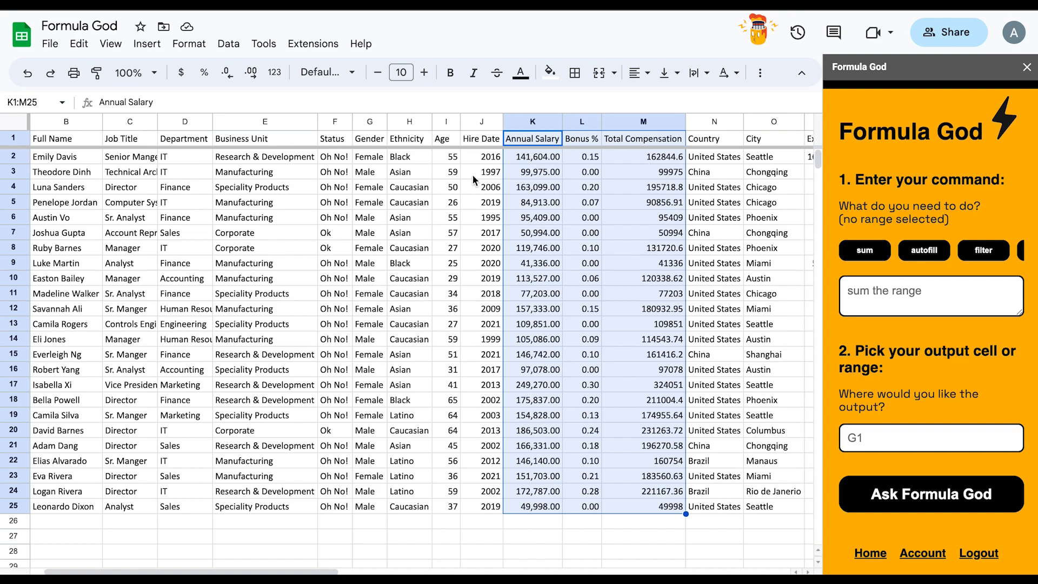
pyautogui.click(530, 155)
pyautogui.click(580, 157)
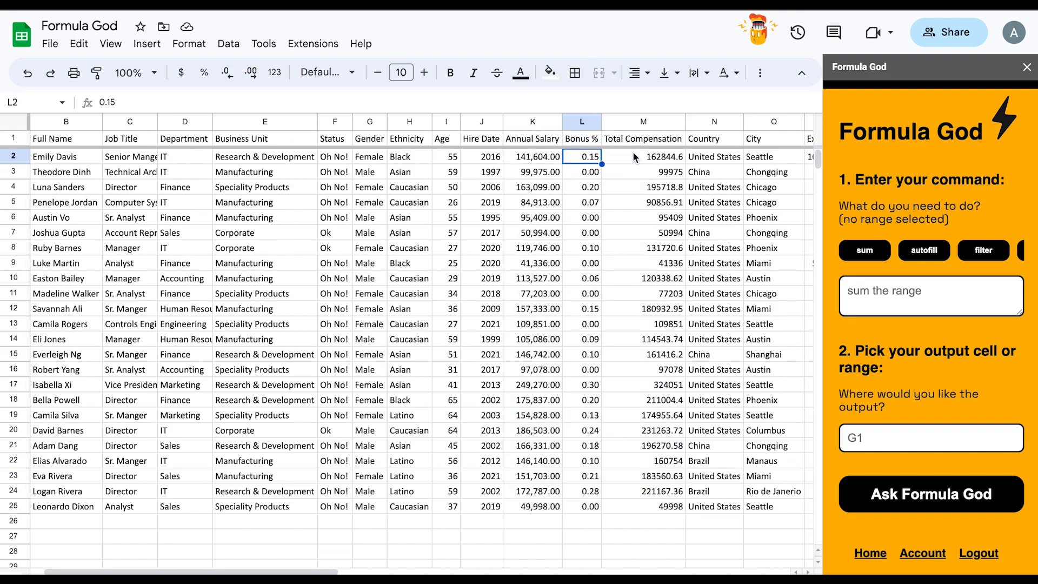
pyautogui.click(654, 158)
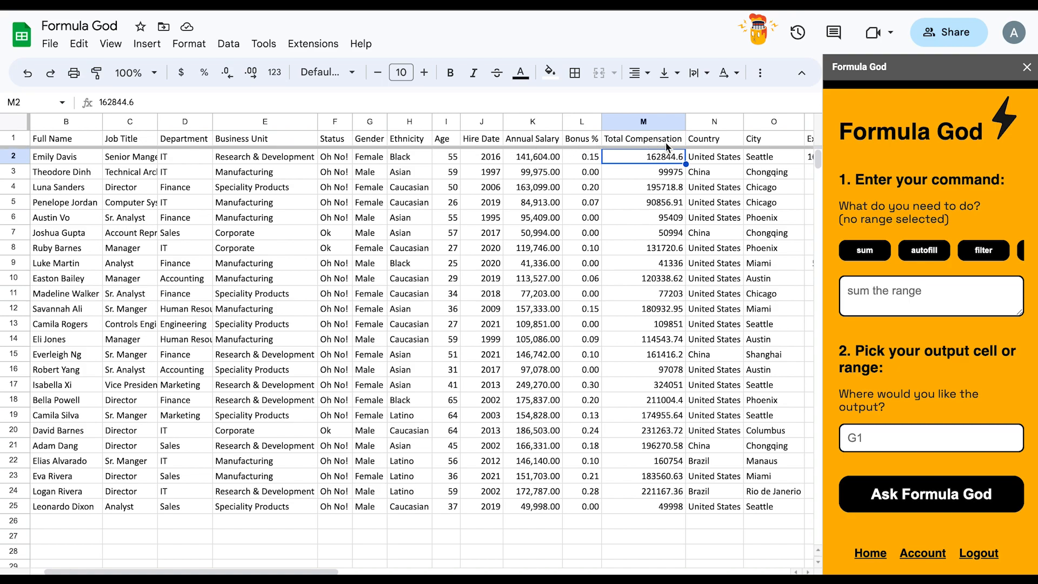
# Select the Total Compensation range M1:M25 and ask Formula God to "format the values as £ values", leaving the output cell blank.
pyautogui.moveTo(662, 142); pyautogui.dragTo(664, 507)
pyautogui.click(908, 300)
pyautogui.write('for')
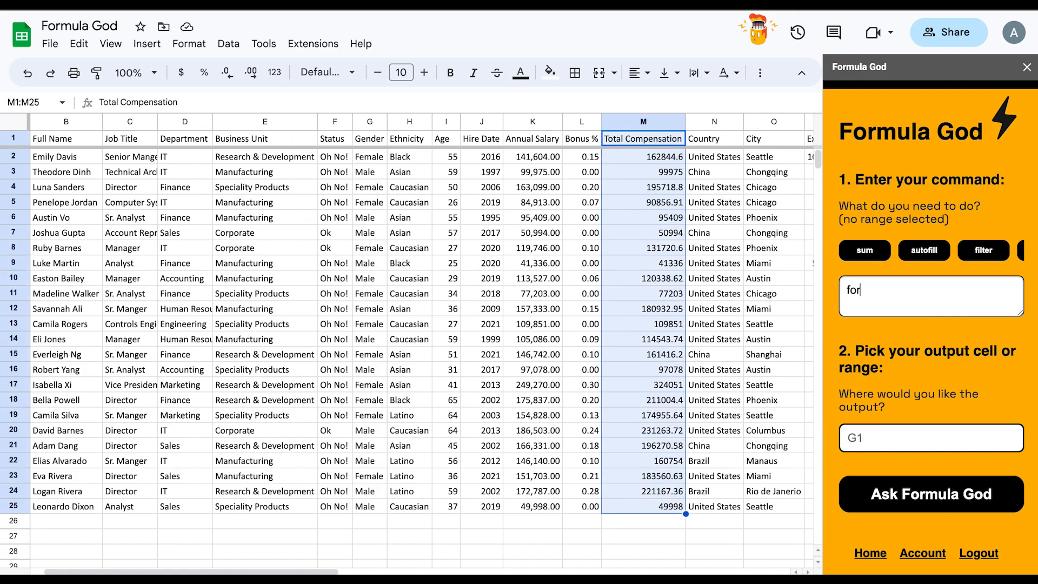
pyautogui.write('mat the values as £ values')
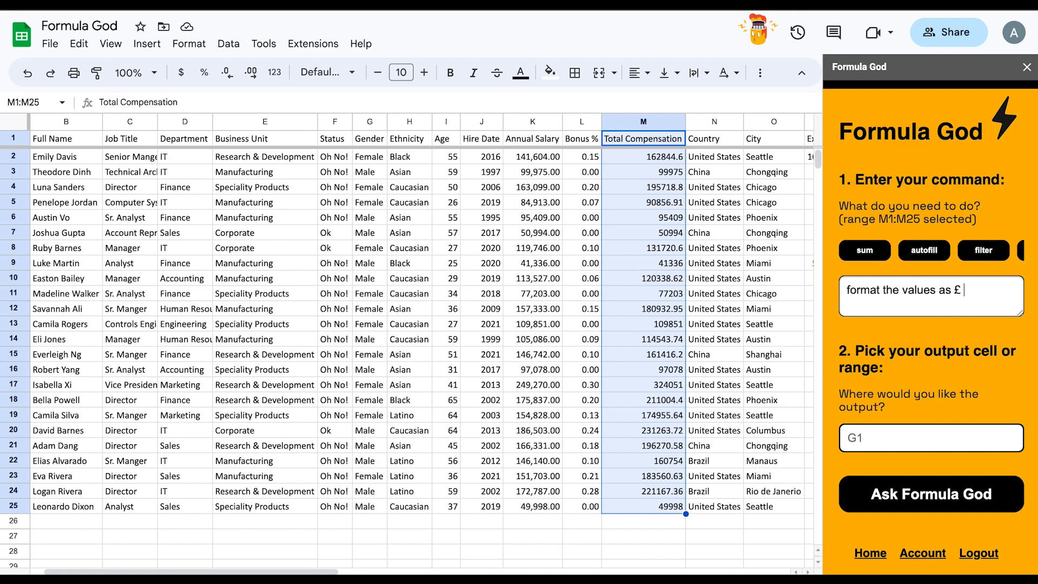
pyautogui.press('Tab')
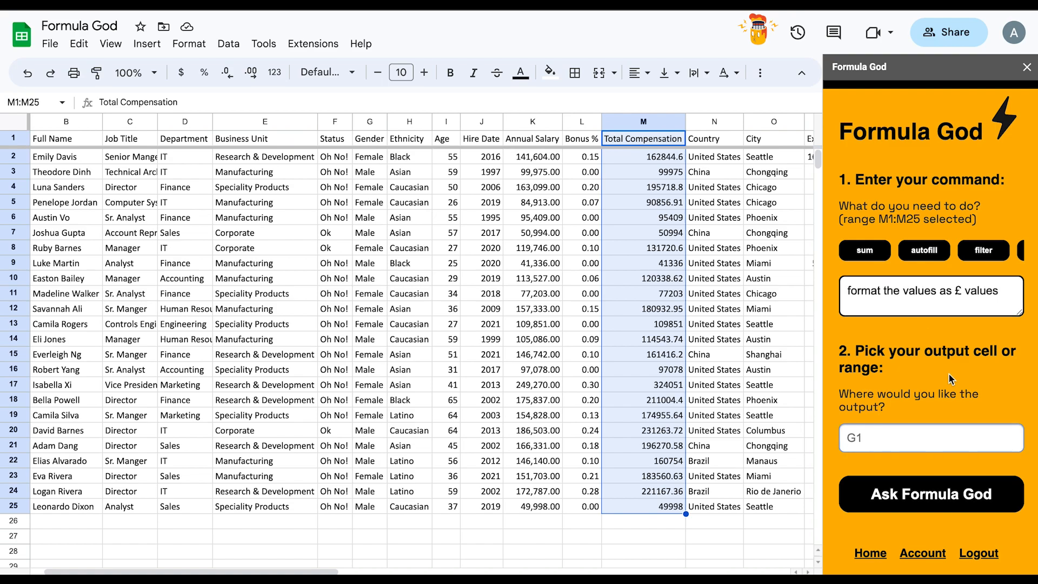
pyautogui.click(913, 506)
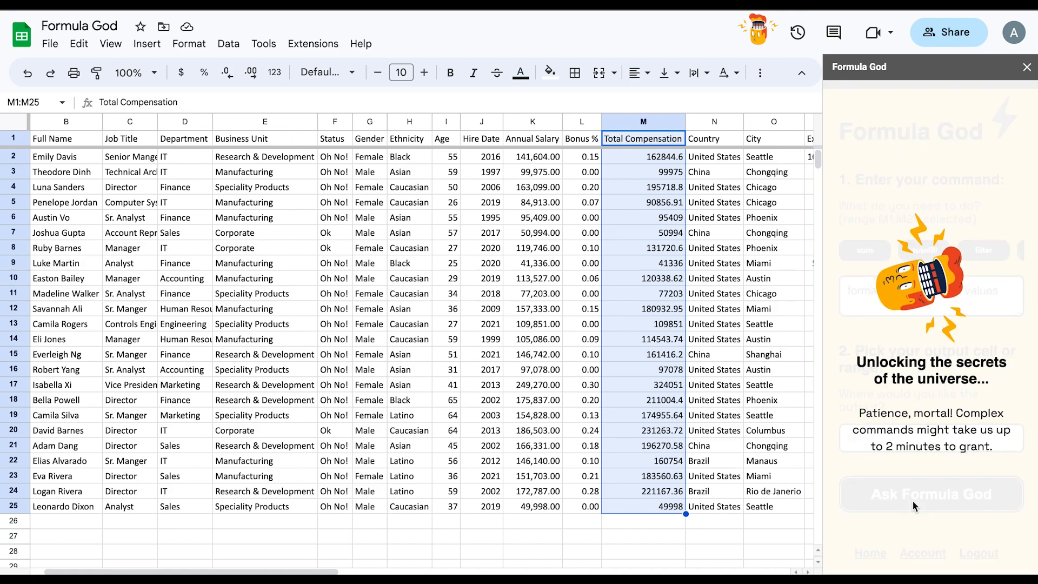